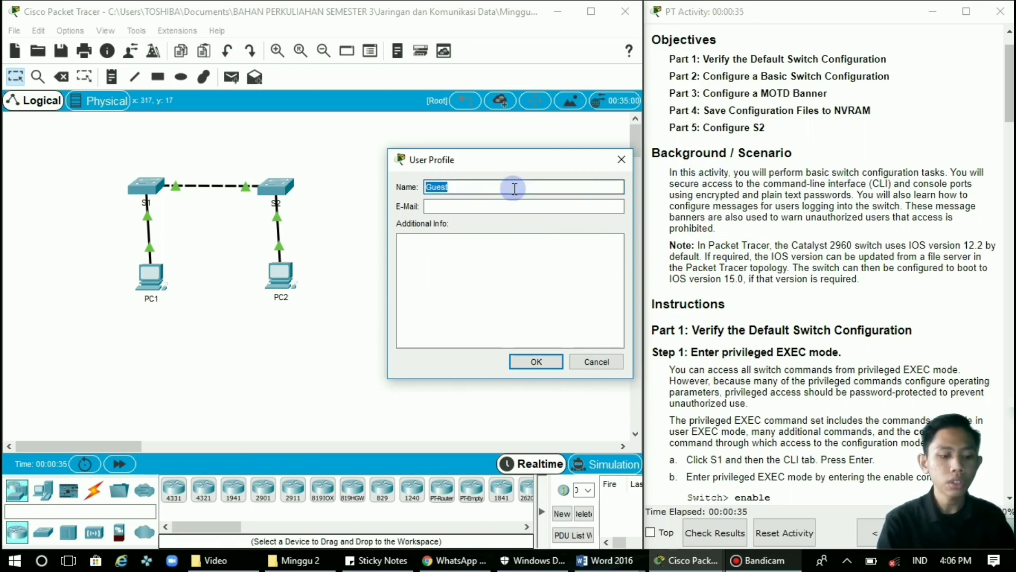
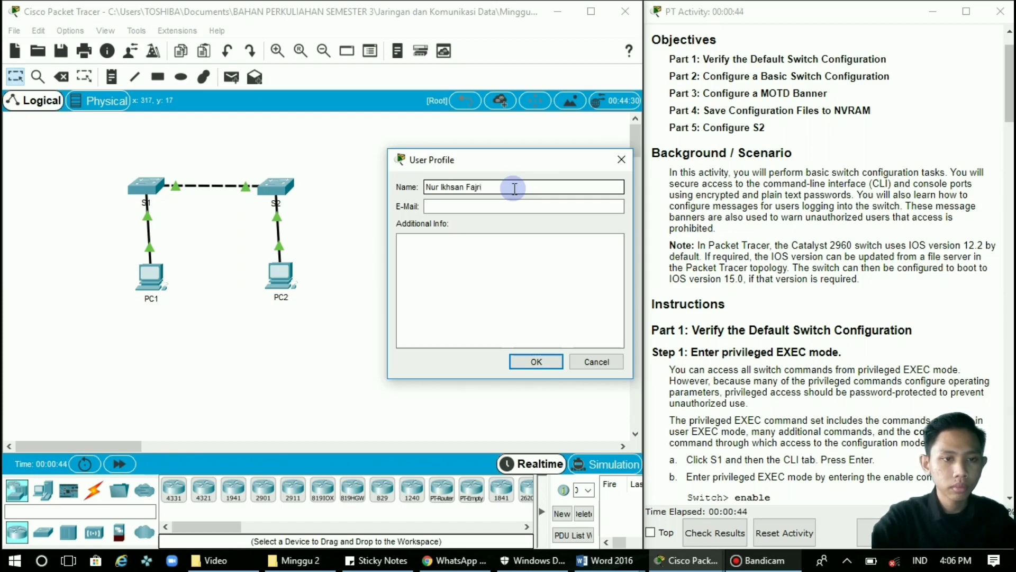
# Fill in the student's e-mail address, confirm the profile, and accept the reset prompt.
pyautogui.click(503, 204)
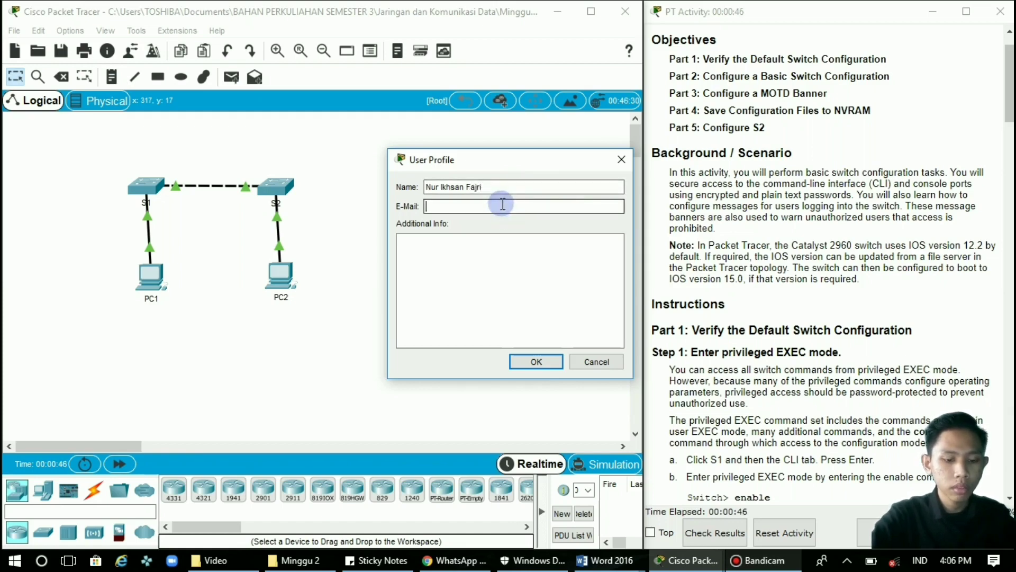
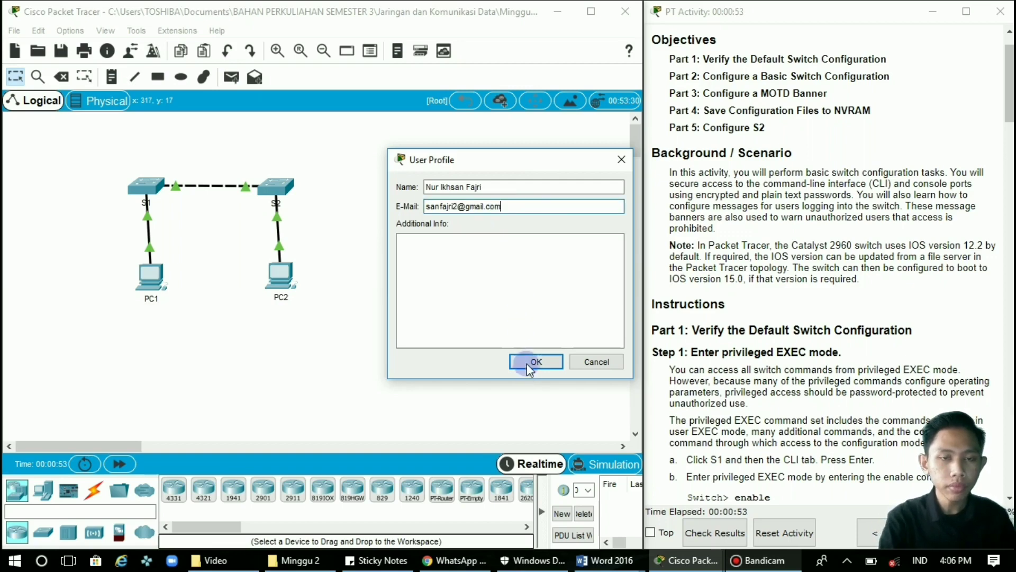
pyautogui.click(531, 361)
pyautogui.click(600, 293)
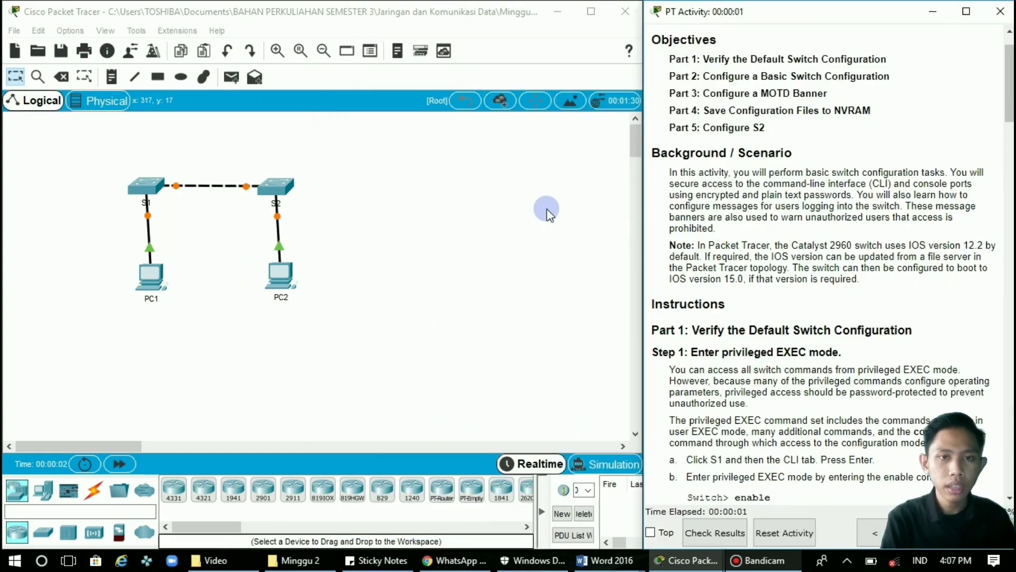
# Read through the activity instructions, then open switch S1's CLI.
pyautogui.scroll(1, 761, 189)
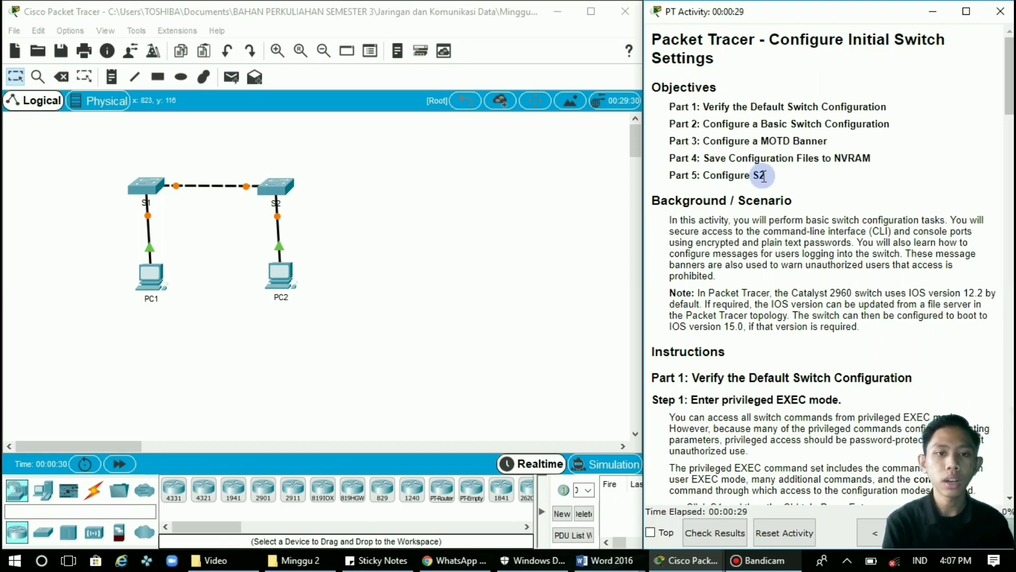
pyautogui.scroll(-5, 764, 176)
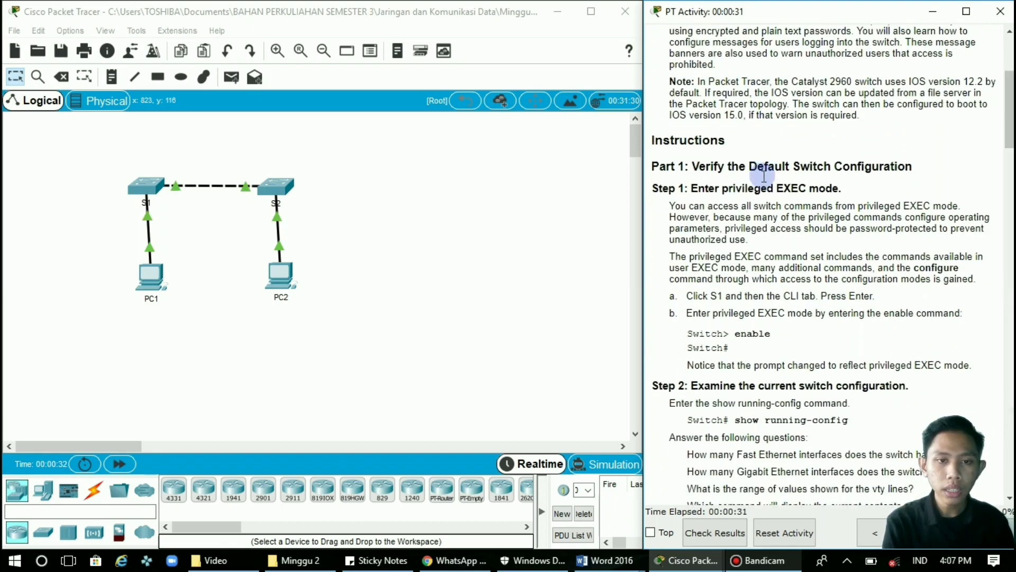
pyautogui.scroll(-1, 764, 177)
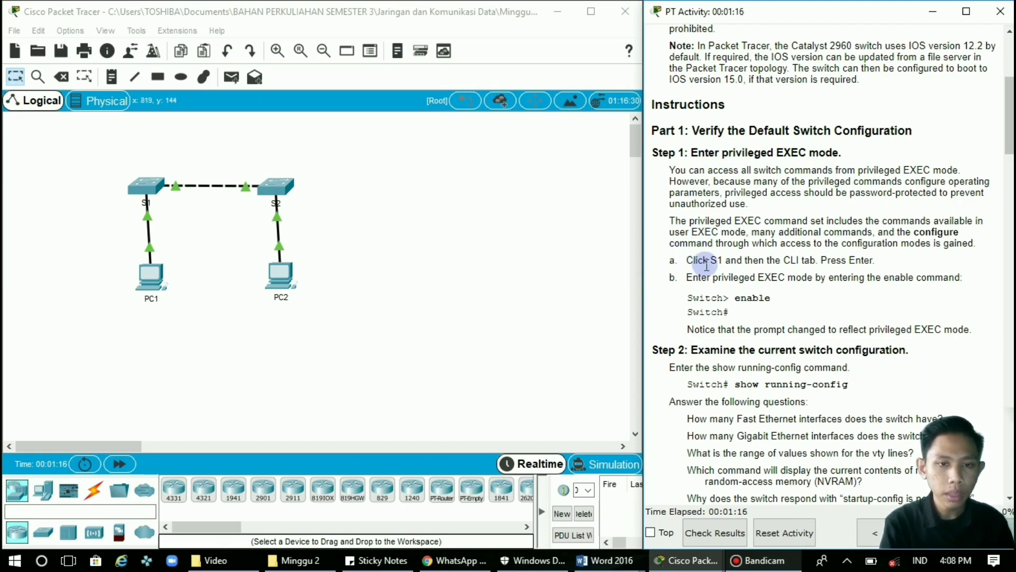
pyautogui.click(146, 194)
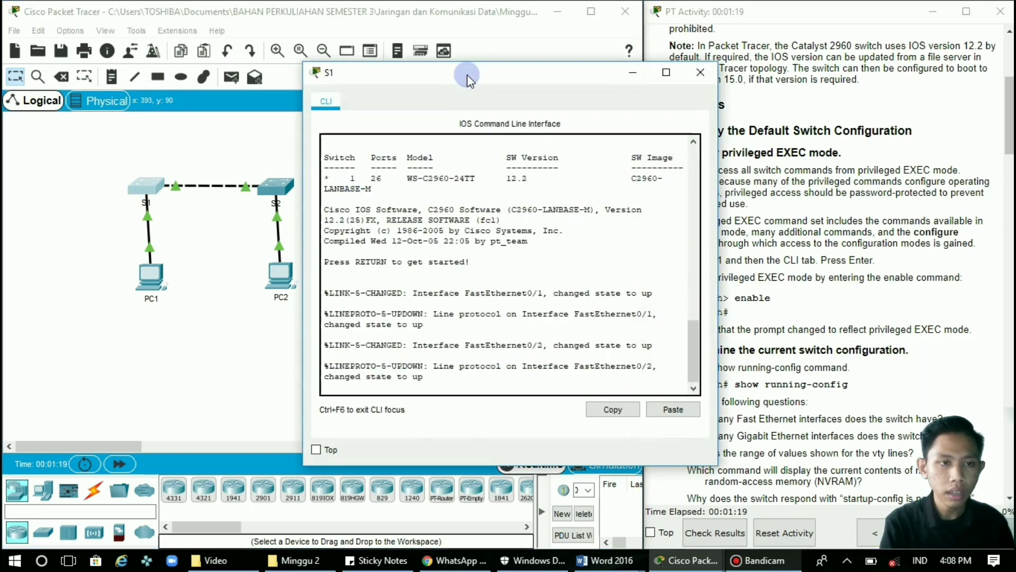
# Place the S1 window beside the instructions and run enable to reach the Switch# prompt.
pyautogui.moveTo(468, 78); pyautogui.dragTo(405, 79)
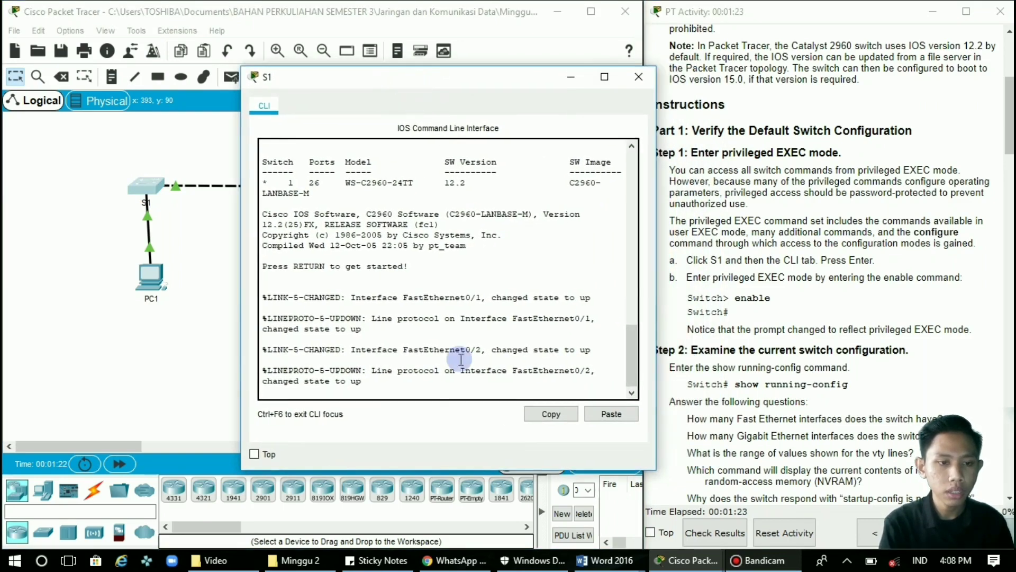
pyautogui.click(432, 387)
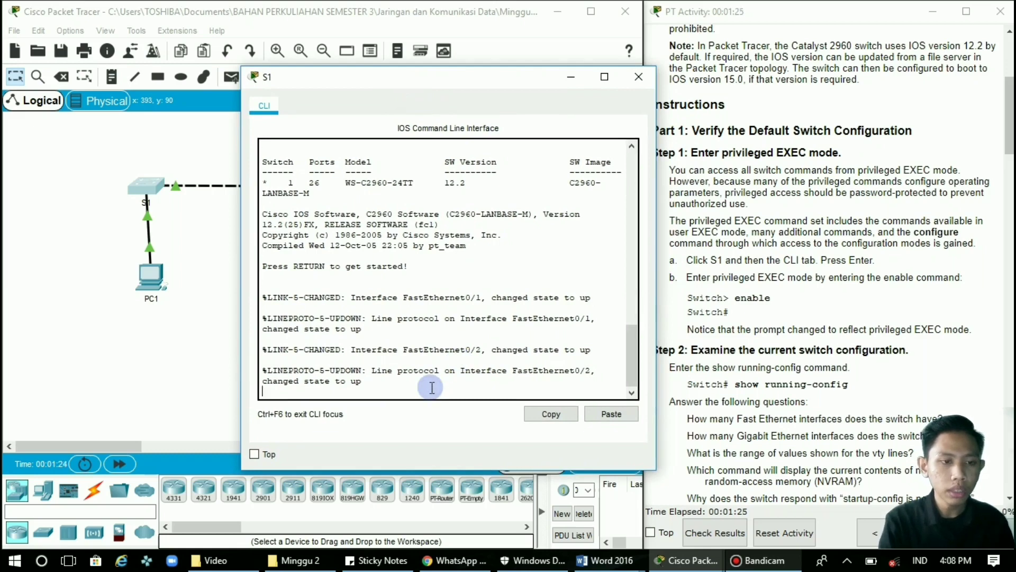
pyautogui.press('Return')
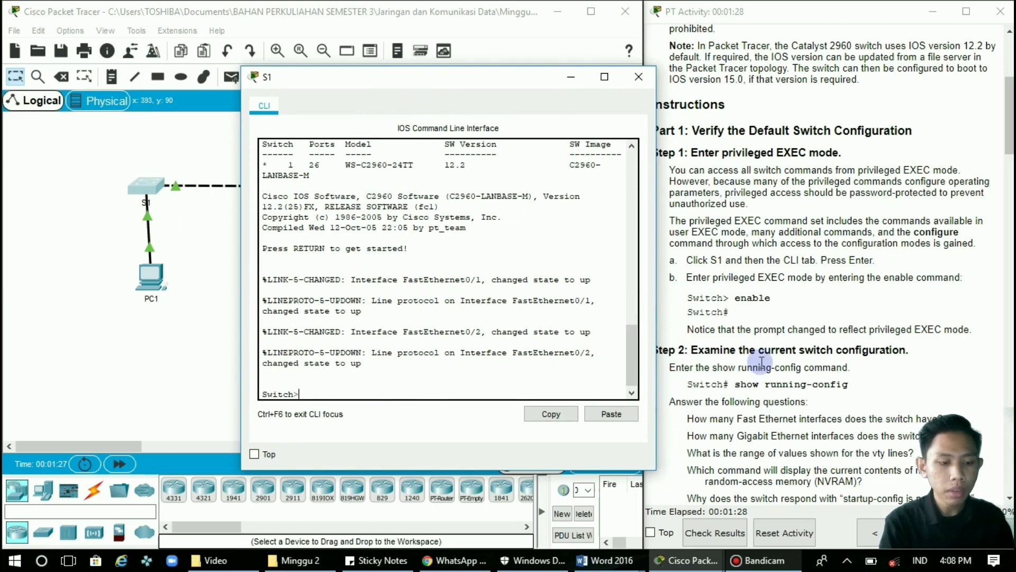
pyautogui.write('enab')
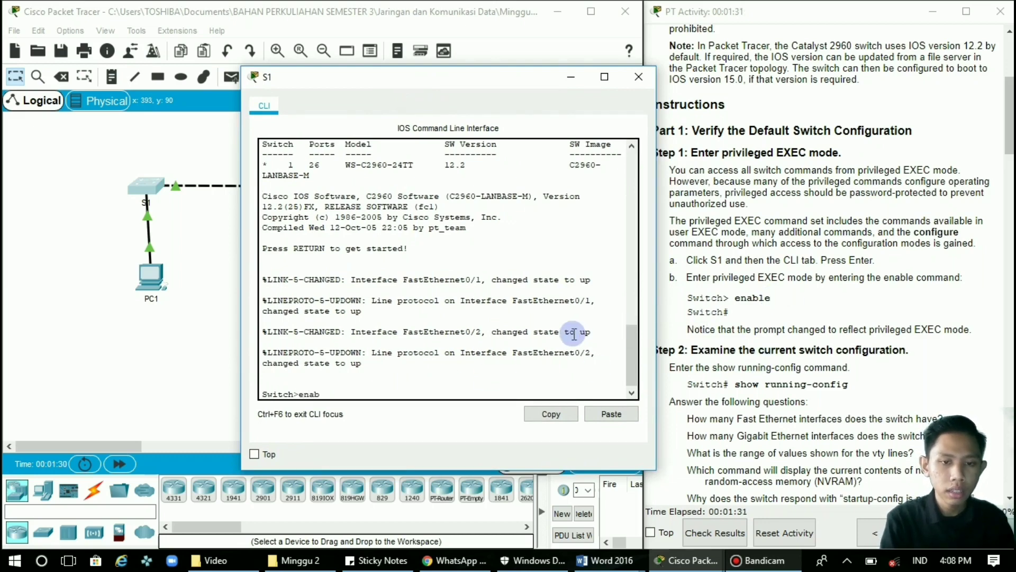
pyautogui.press('Tab')
pyautogui.press('Return')
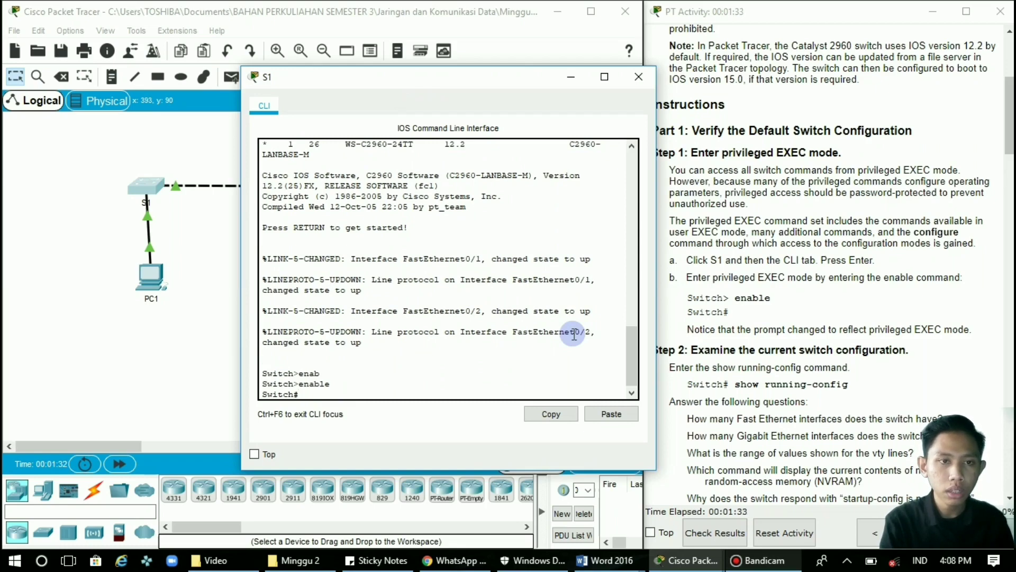
pyautogui.scroll(-1, 888, 379)
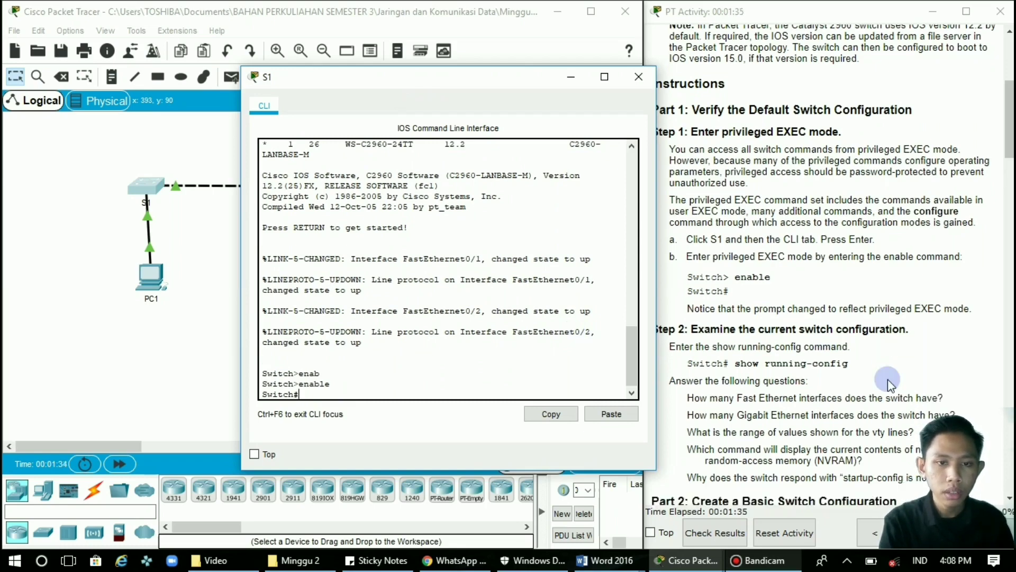
pyautogui.scroll(-3, 888, 379)
pyautogui.moveTo(529, 78); pyautogui.dragTo(499, 77)
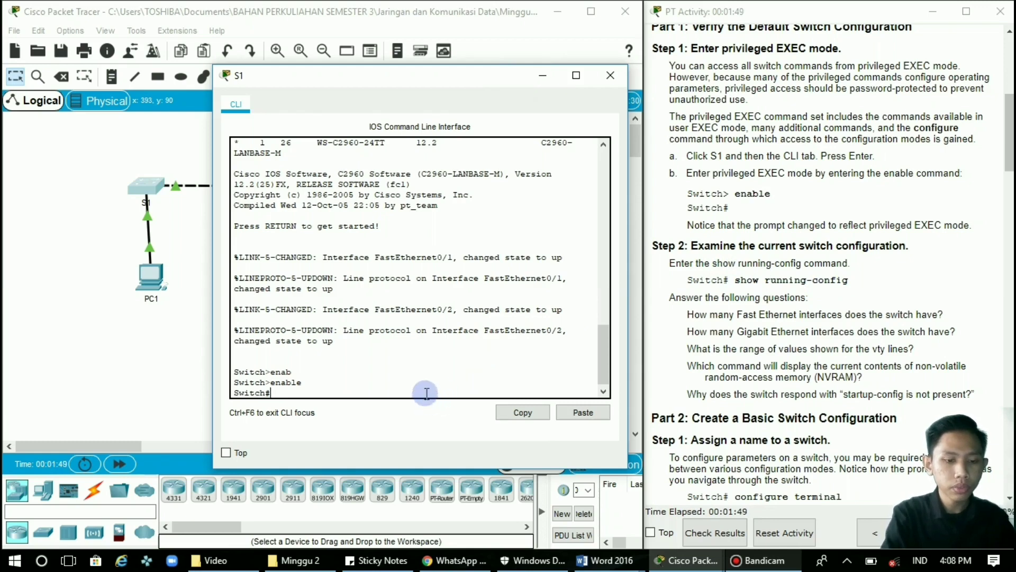
pyautogui.write('sow')
pyautogui.press('BackSpace')
pyautogui.press('BackSpace')
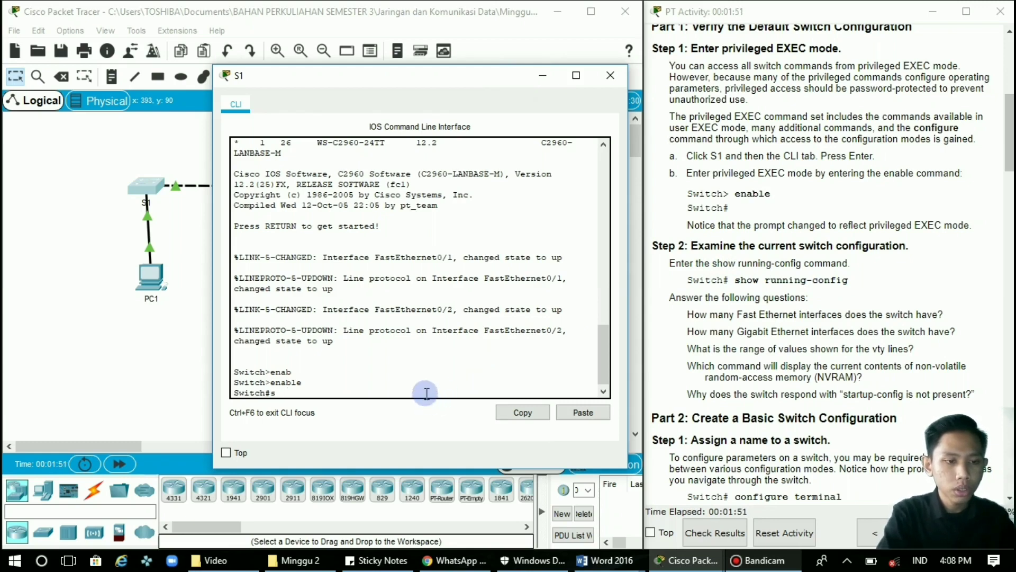
pyautogui.write('how')
pyautogui.press('Tab')
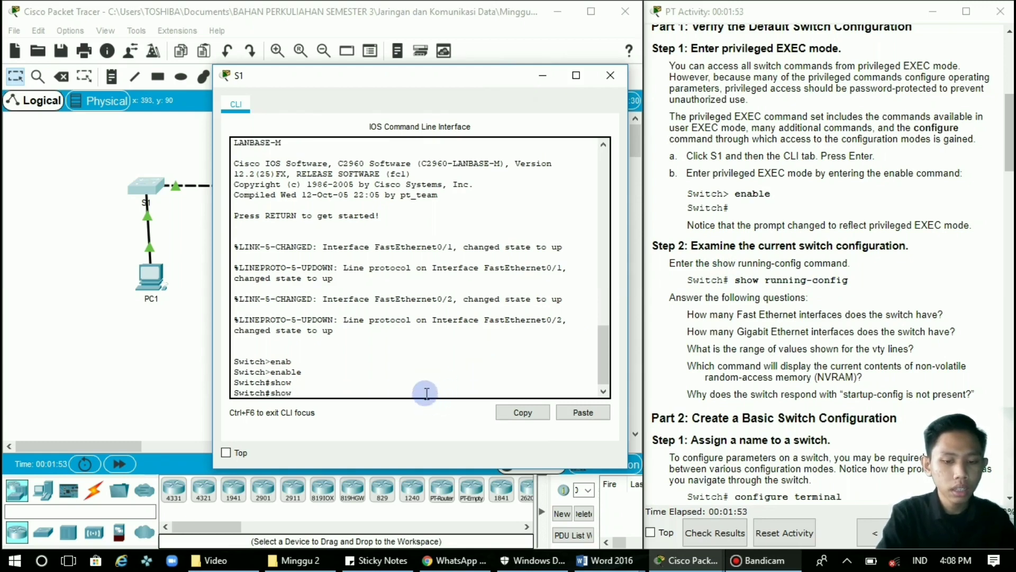
pyautogui.write('running')
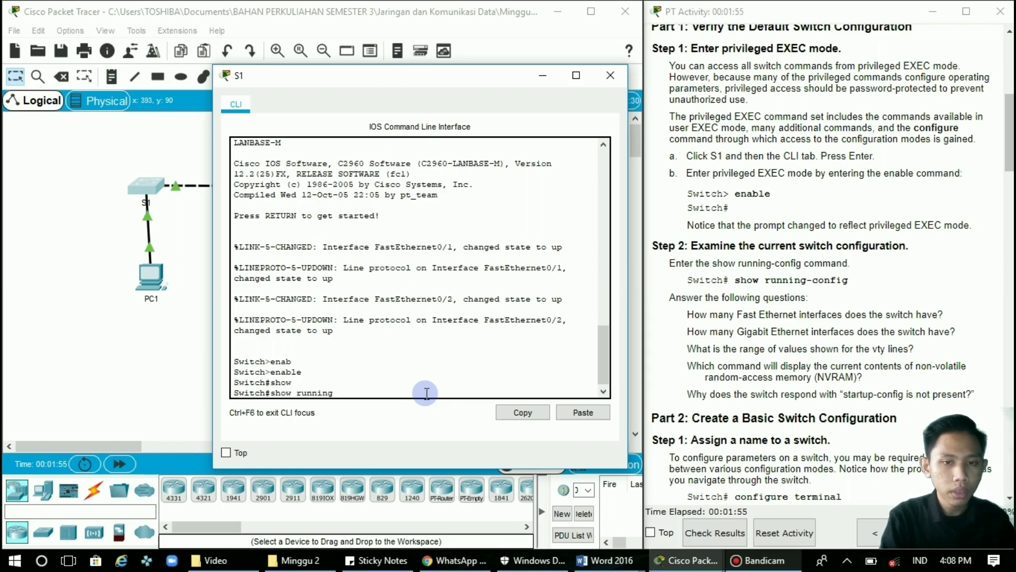
pyautogui.write('-co')
pyautogui.press('Tab')
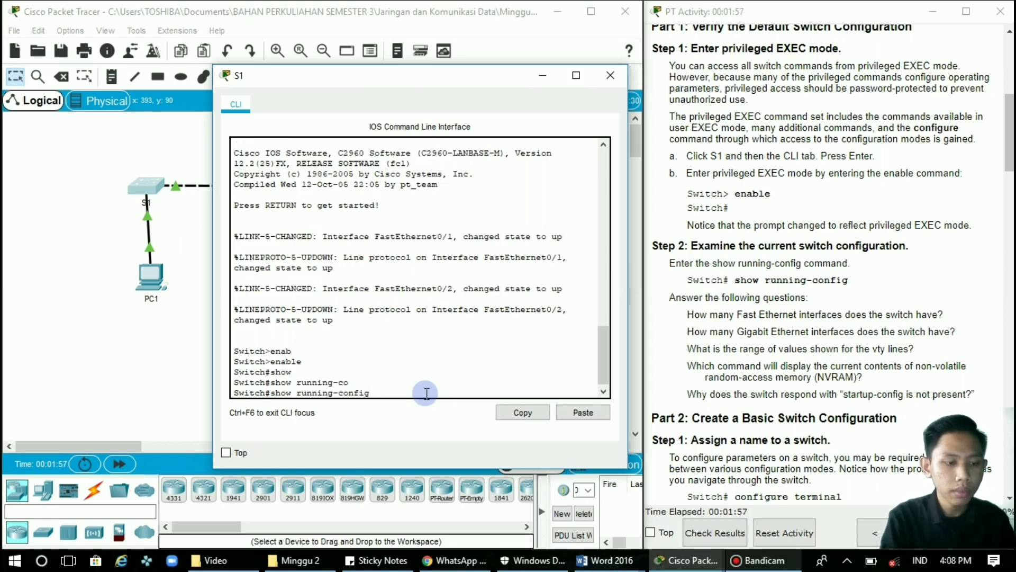
pyautogui.press('Return')
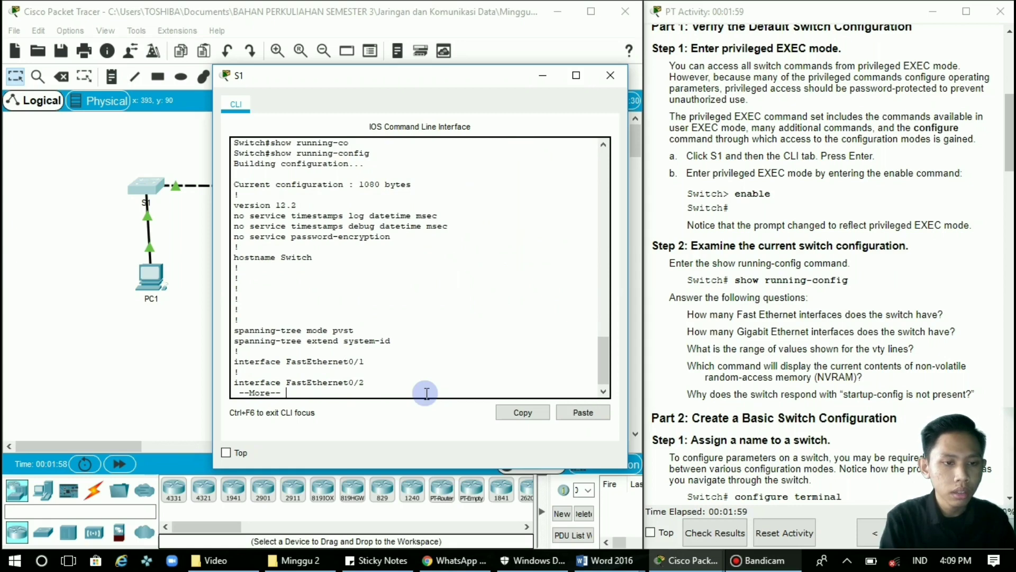
pyautogui.press('space')
pyautogui.press('space')
pyautogui.press('space')
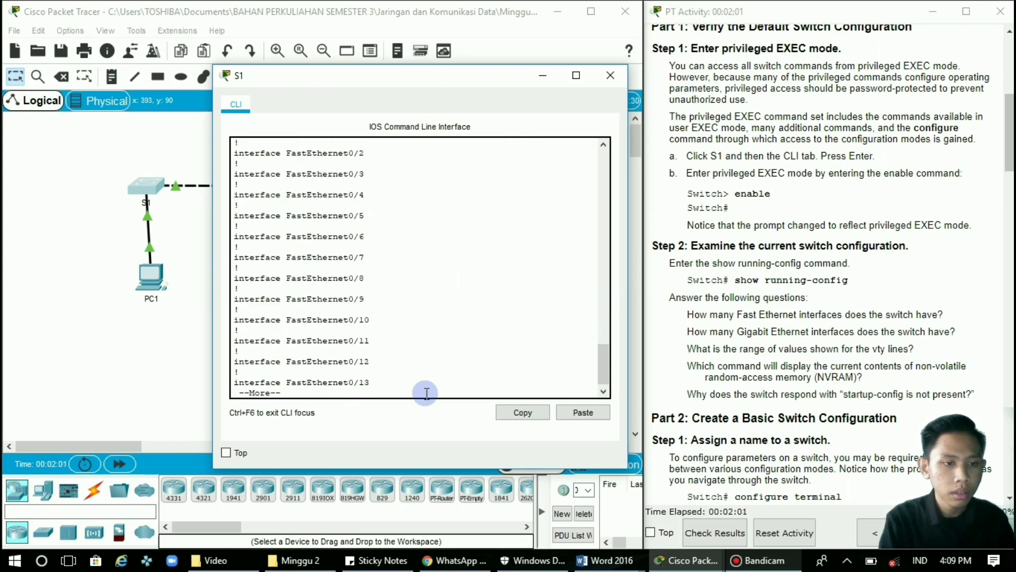
pyautogui.press('space')
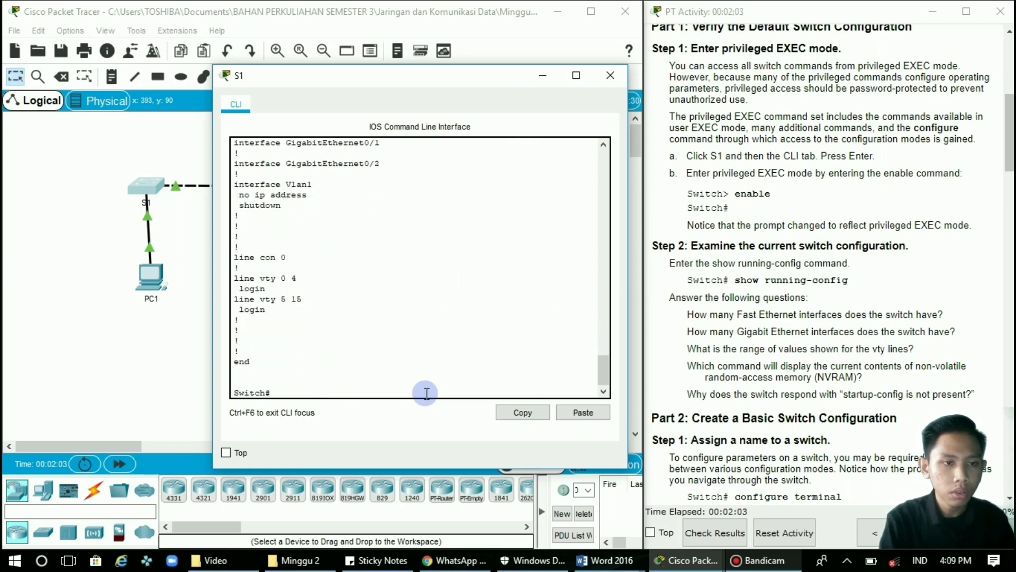
pyautogui.scroll(4, 448, 307)
pyautogui.scroll(4, 448, 307)
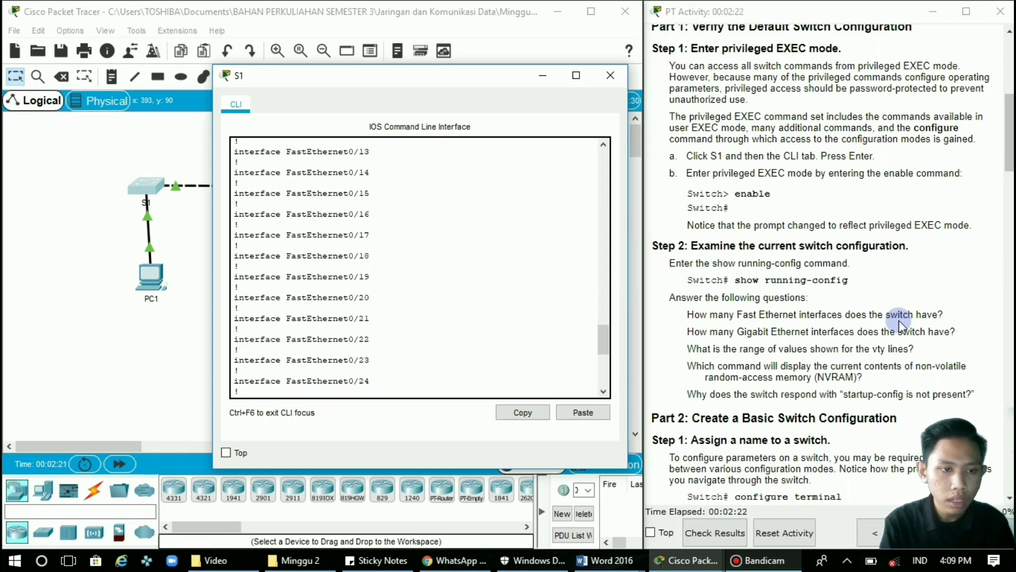
pyautogui.scroll(-2, 480, 229)
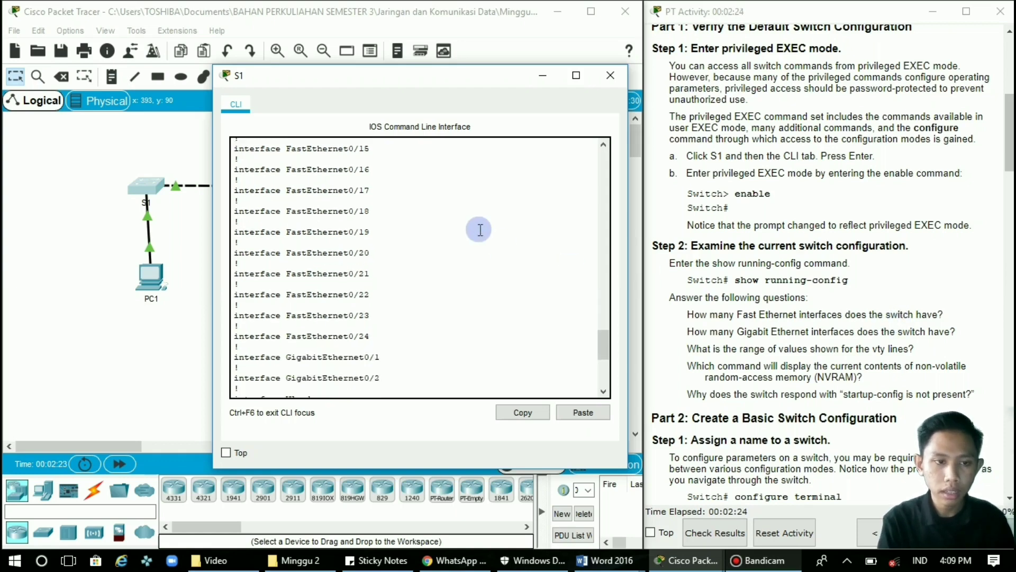
pyautogui.scroll(-1, 480, 229)
pyautogui.scroll(-1, 480, 229)
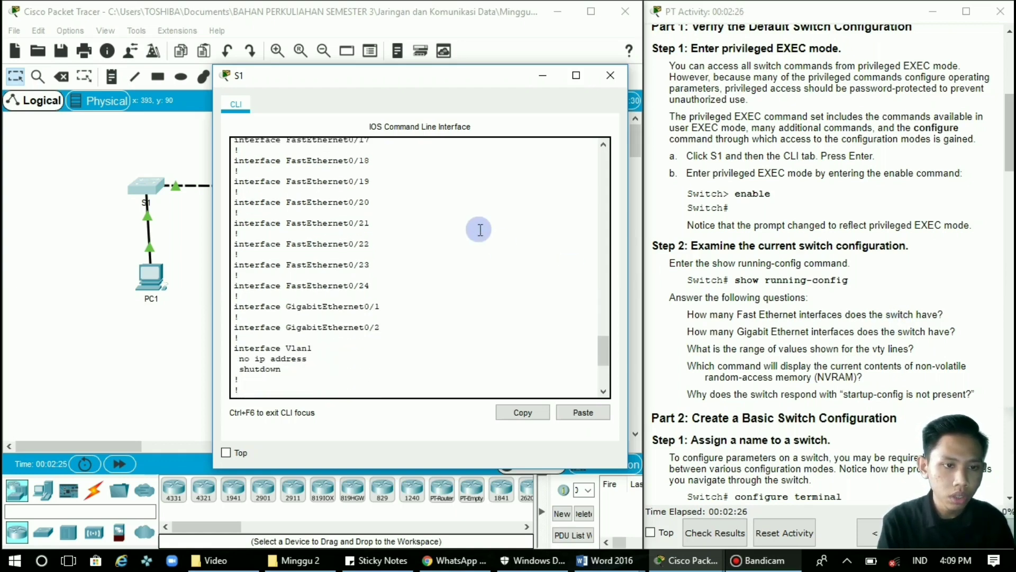
pyautogui.moveTo(369, 286)
pyautogui.mouseDown()
pyautogui.moveTo(340, 287)
pyautogui.moveTo(359, 289)
pyautogui.mouseUp()
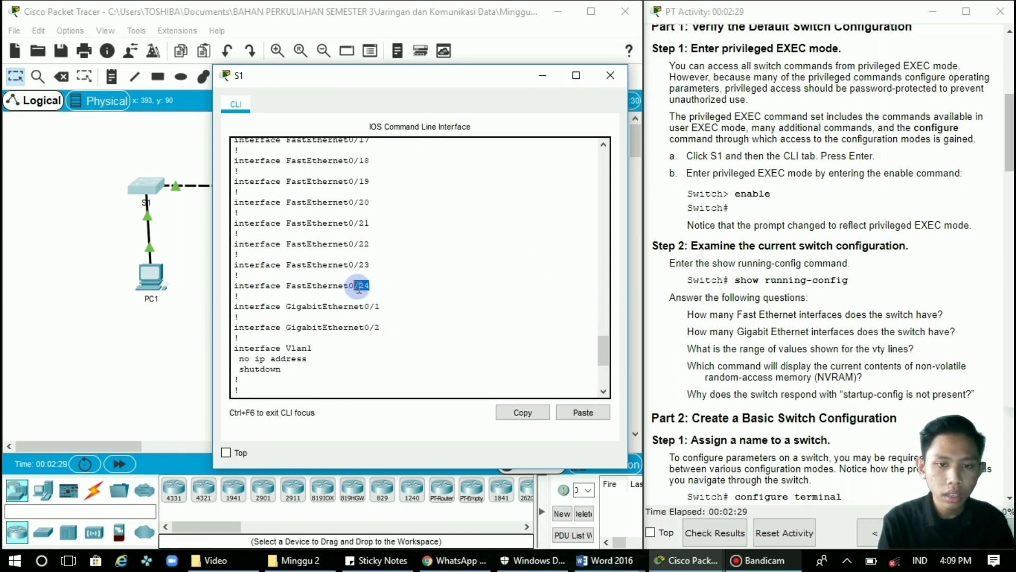
pyautogui.click(475, 334)
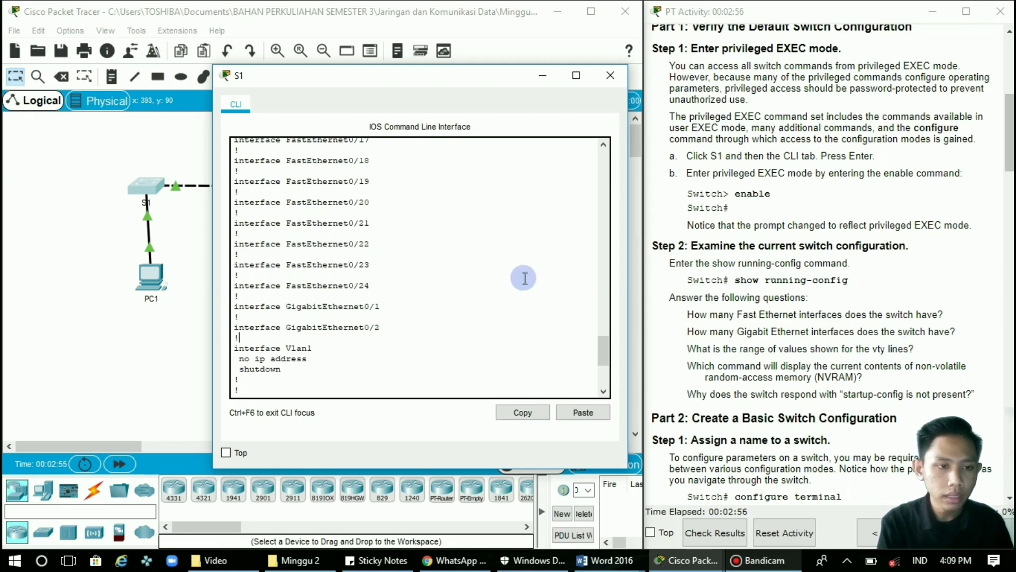
pyautogui.scroll(7, 524, 278)
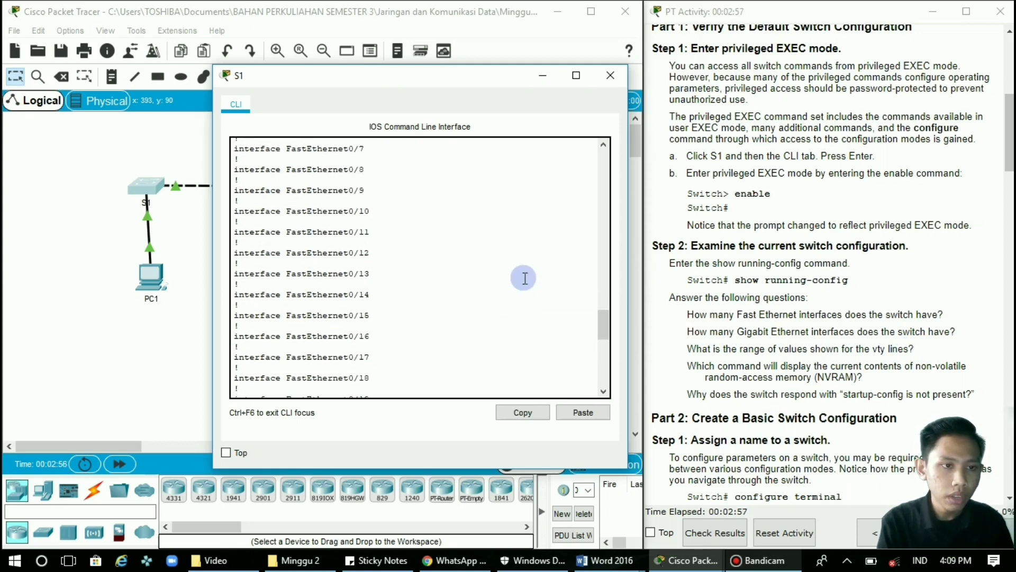
pyautogui.scroll(10, 525, 278)
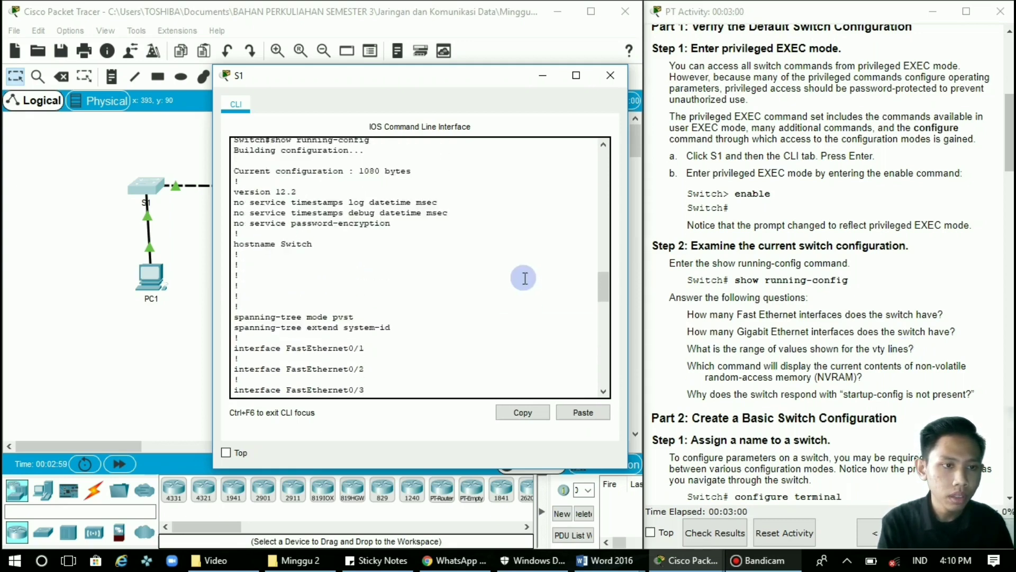
pyautogui.scroll(5, 525, 278)
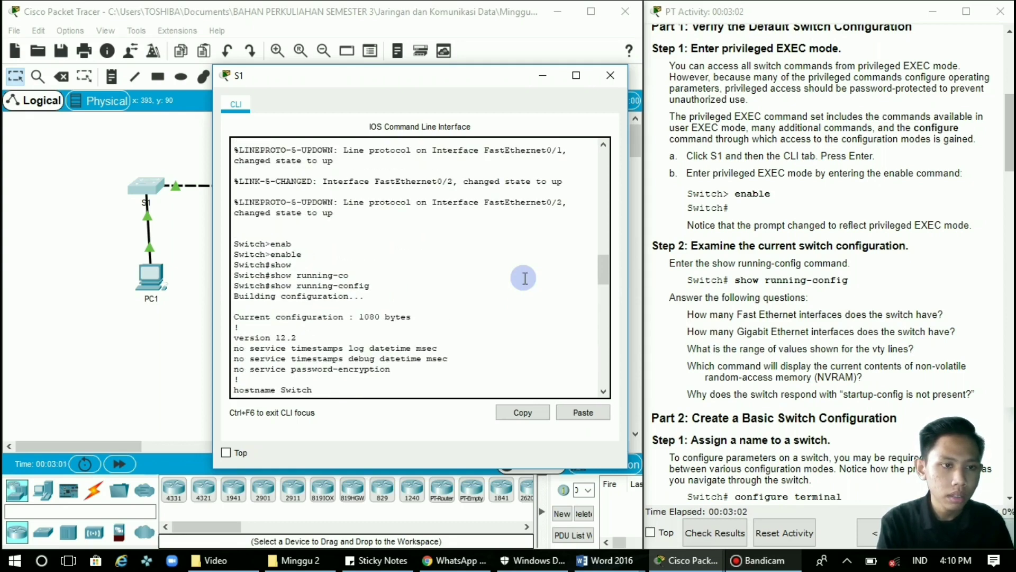
pyautogui.scroll(1, 524, 278)
pyautogui.scroll(3, 525, 277)
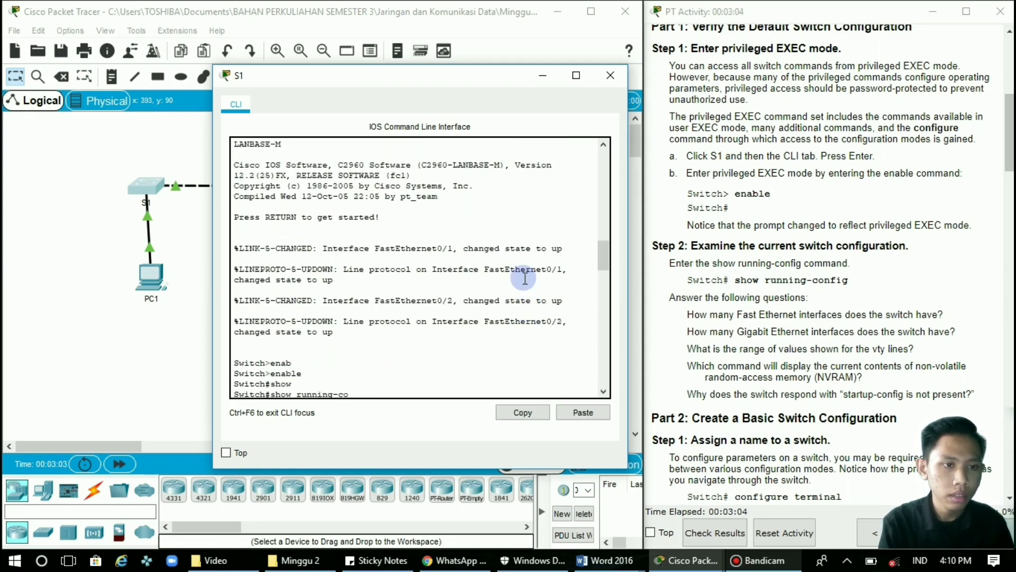
pyautogui.scroll(-15, 525, 278)
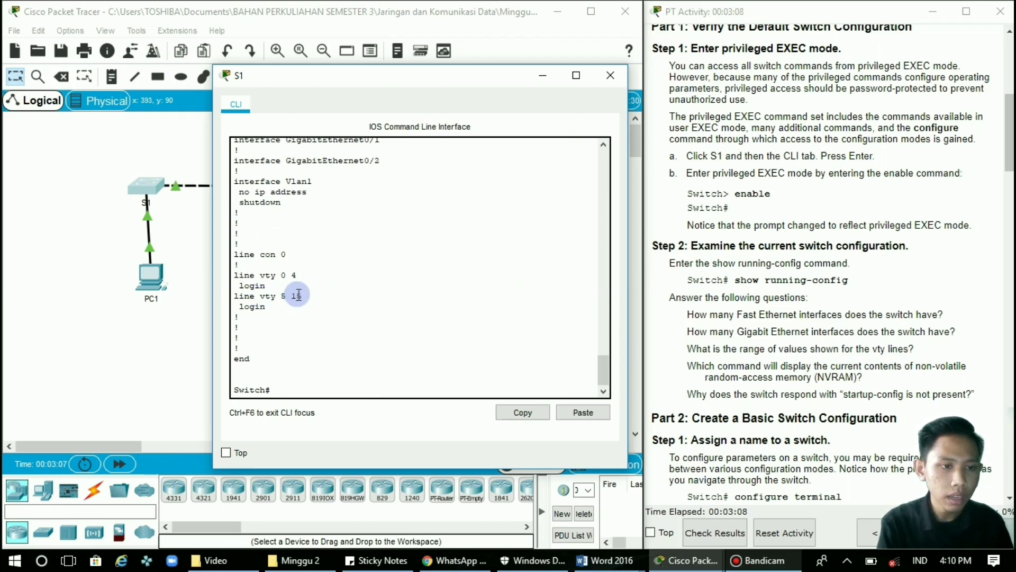
pyautogui.click(377, 351)
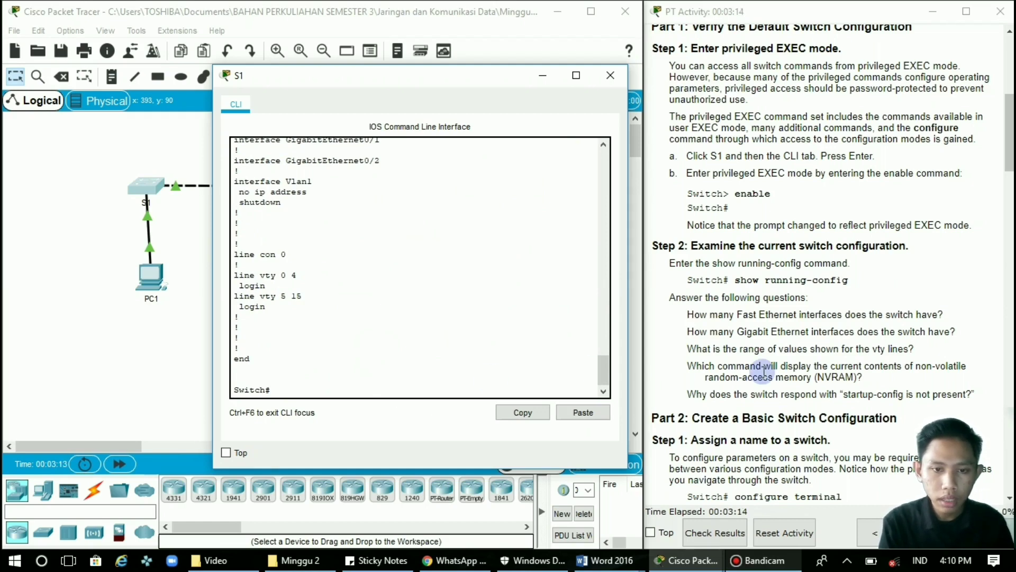
pyautogui.scroll(-1, 764, 372)
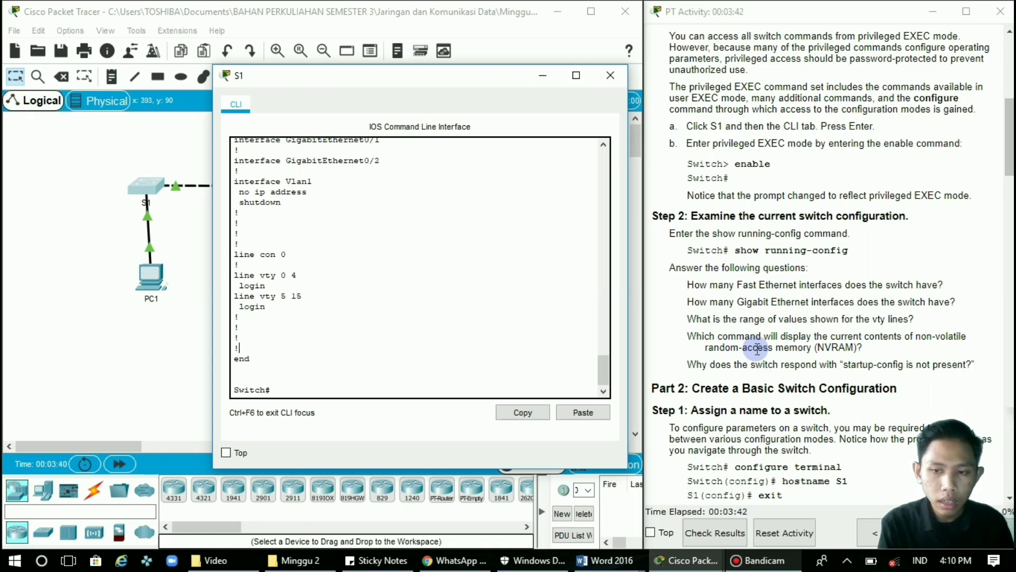
pyautogui.scroll(-2, 758, 347)
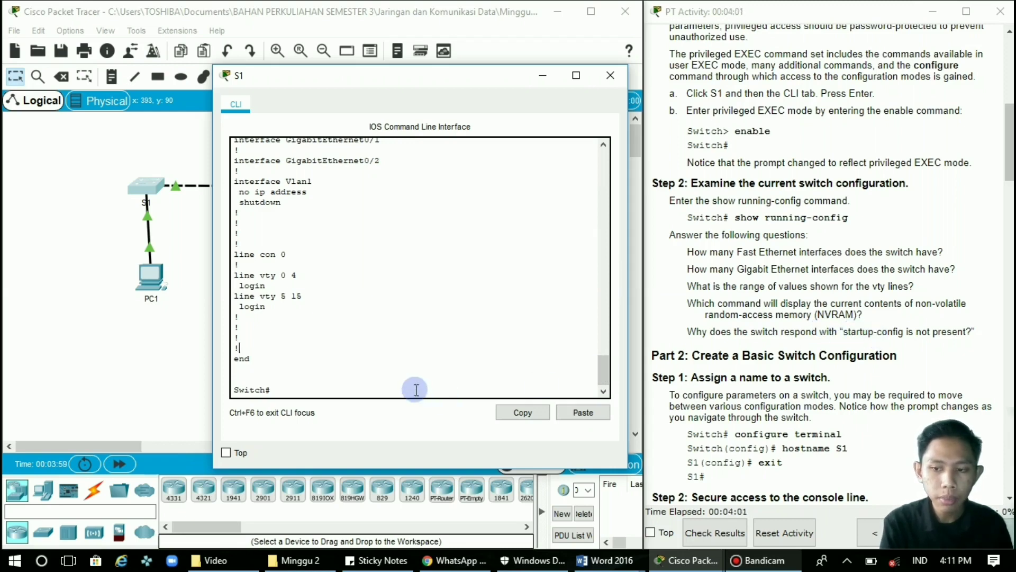
# Run show startup-config on S1 to confirm no startup-config exists yet.
pyautogui.write('show')
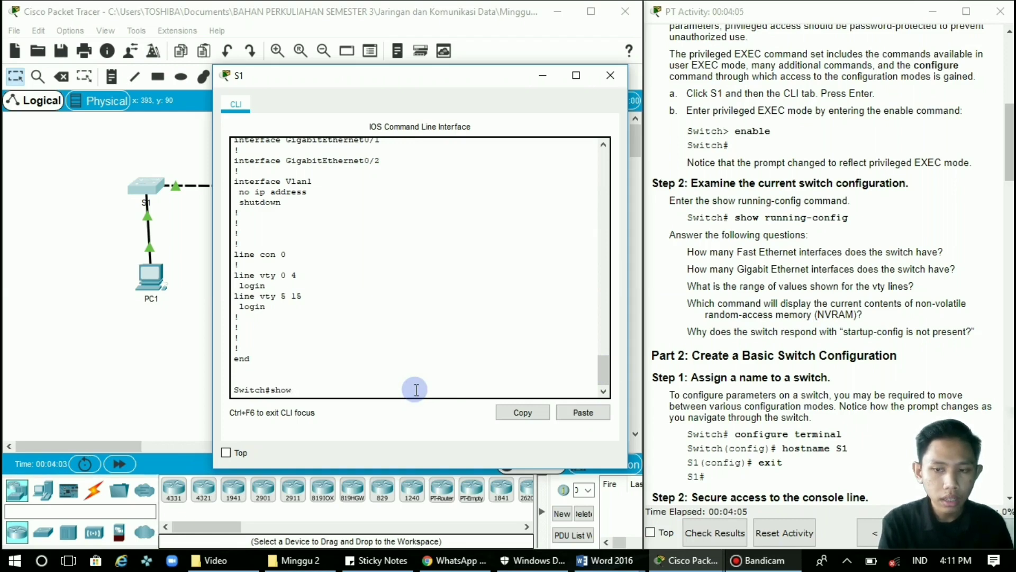
pyautogui.write(' star')
pyautogui.press('Tab')
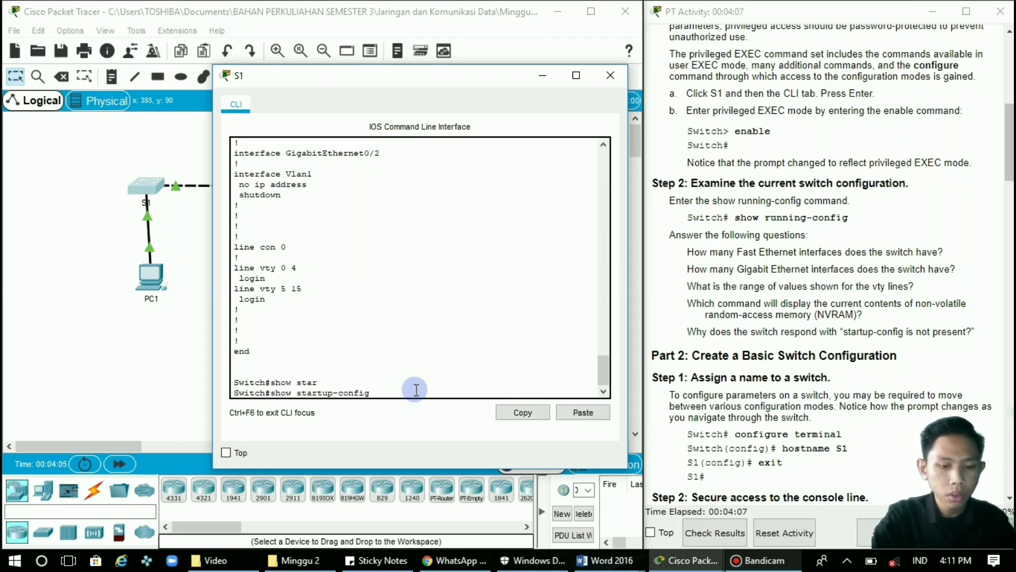
pyautogui.press('Return')
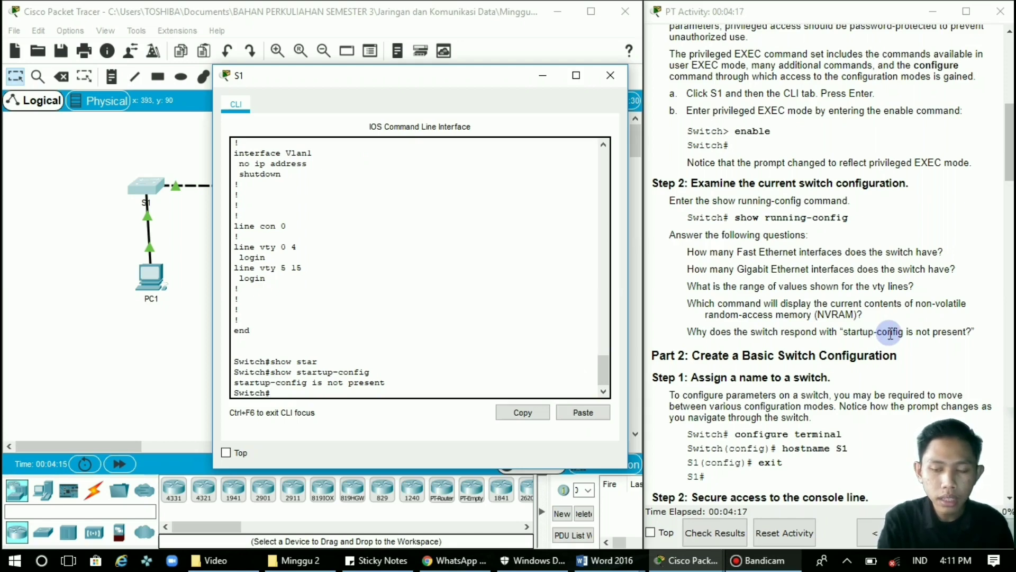
pyautogui.scroll(-3, 970, 345)
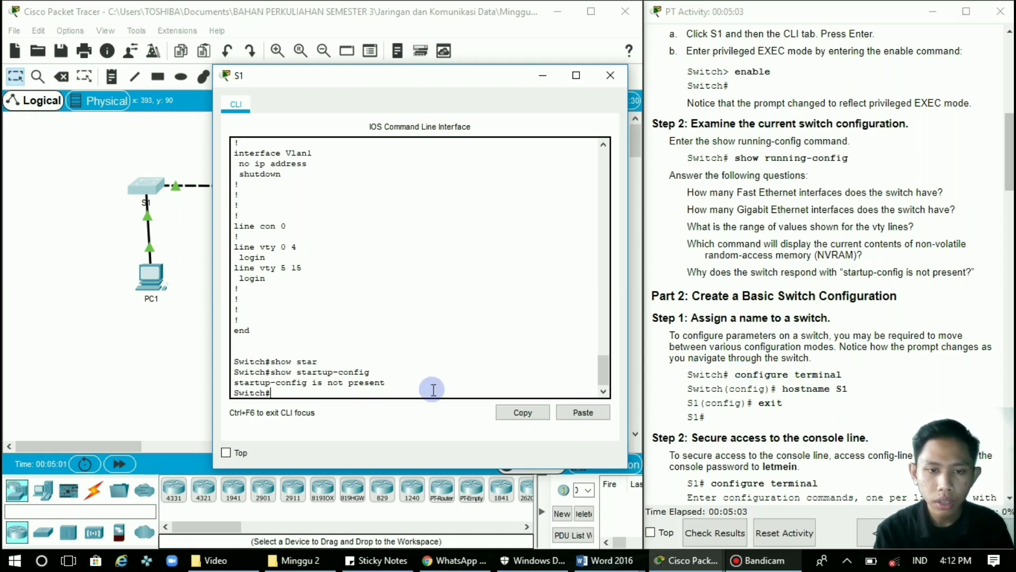
# Enter configure terminal, set hostname S1, and exit back to the privileged prompt.
pyautogui.write('on')
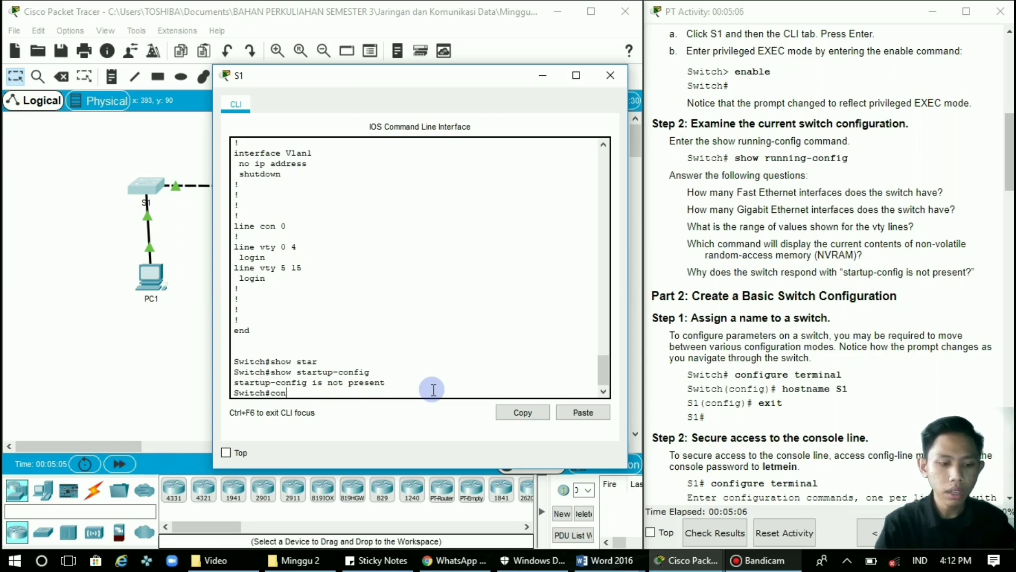
pyautogui.write('gf t')
pyautogui.press('Tab')
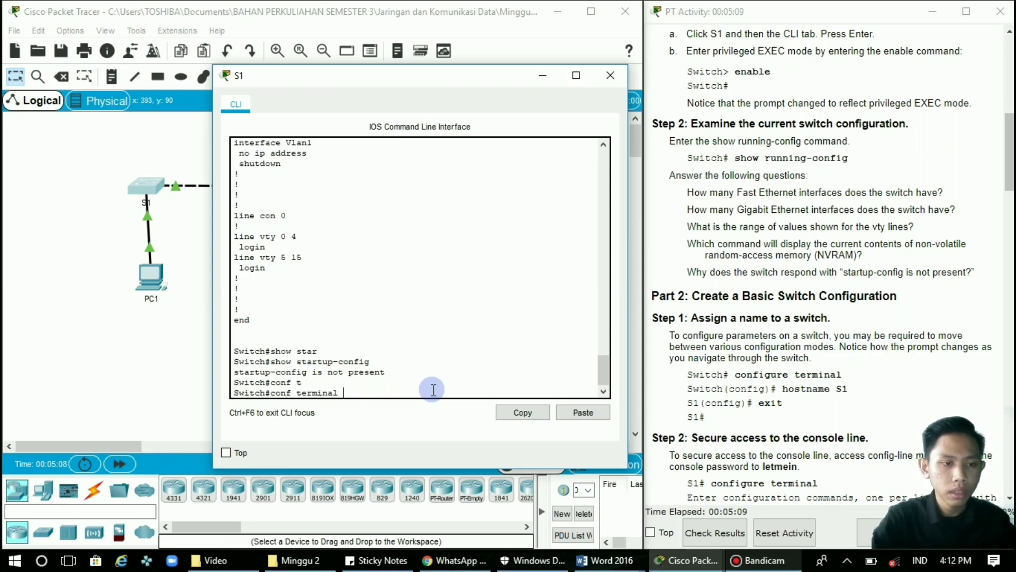
pyautogui.press('Return')
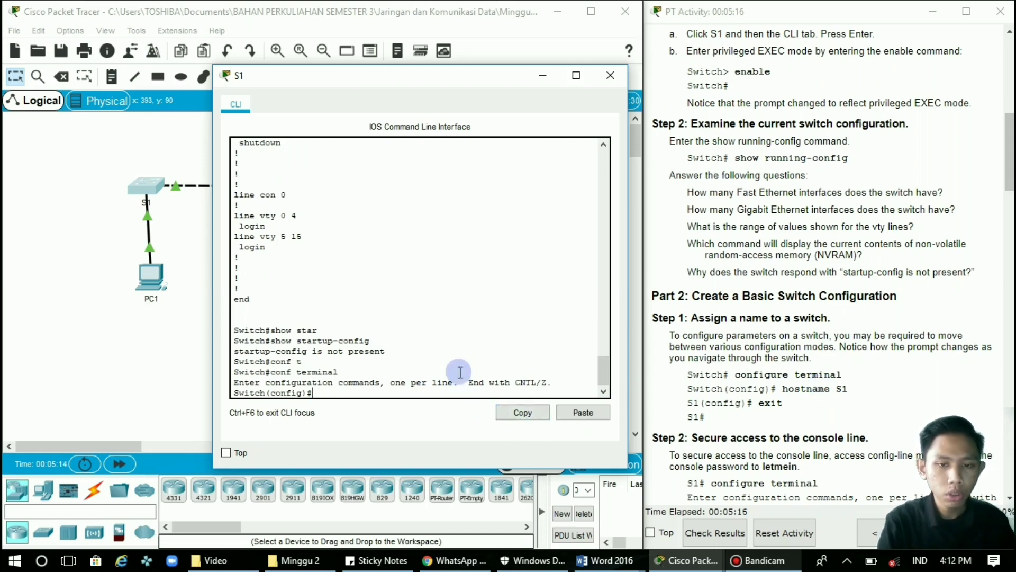
pyautogui.write('h')
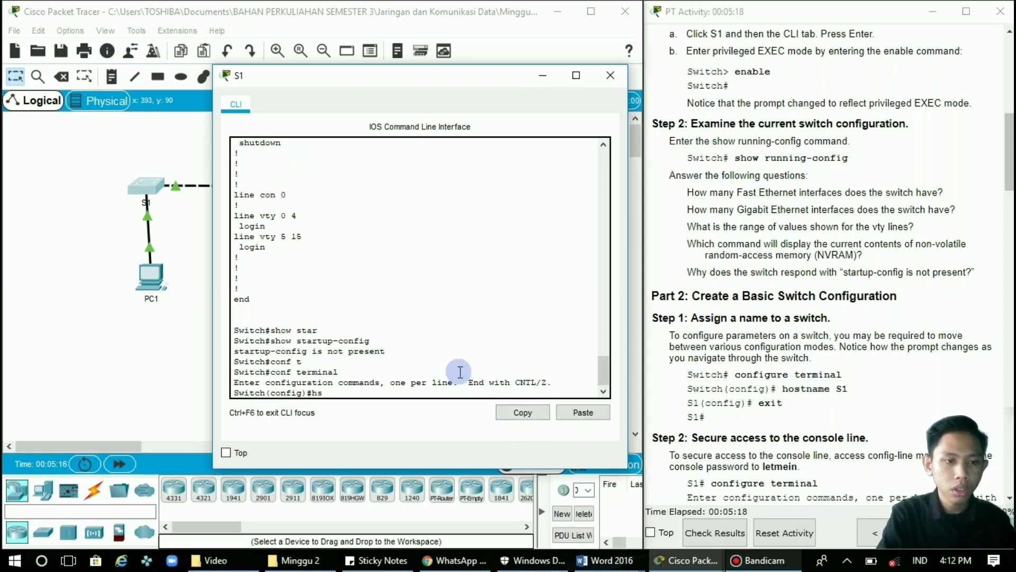
pyautogui.write('ostnm')
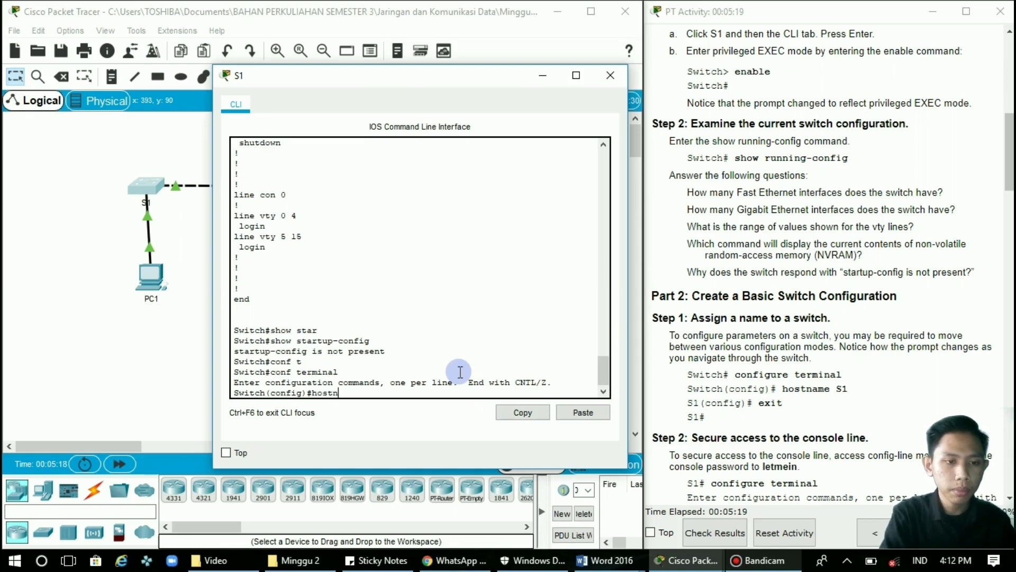
pyautogui.press('BackSpace')
pyautogui.write('ame S')
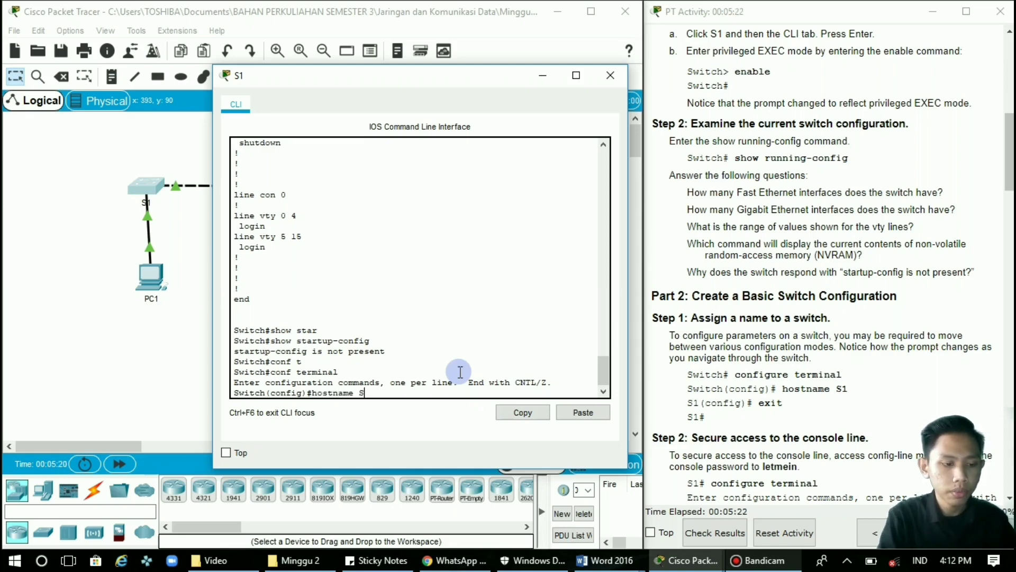
pyautogui.press('Tab')
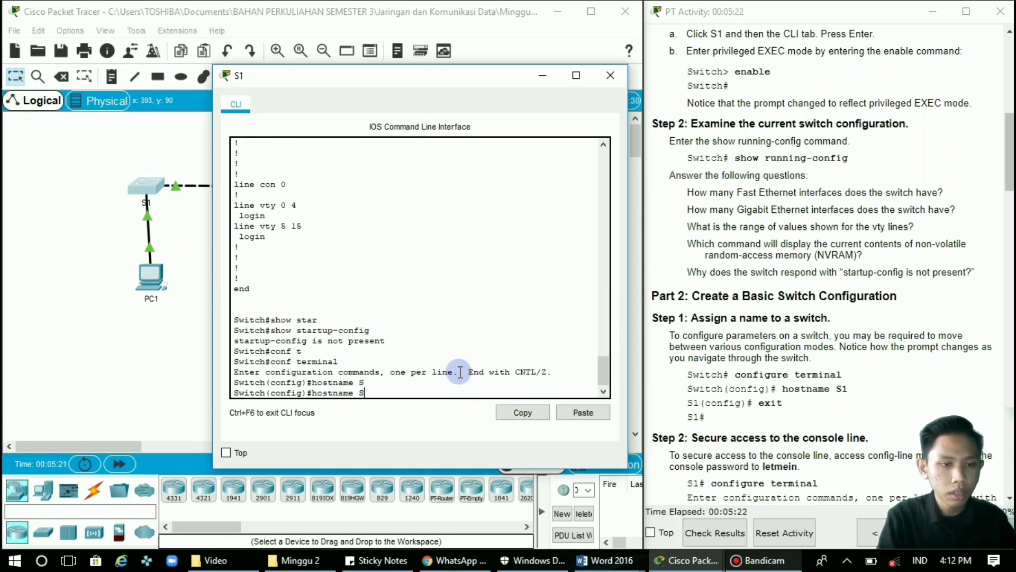
pyautogui.write('1')
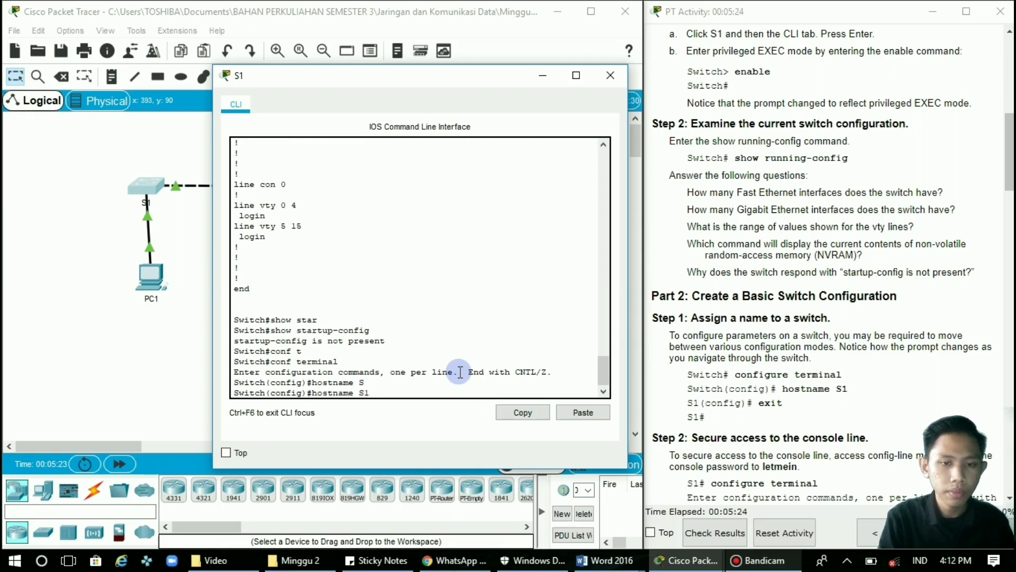
pyautogui.press('Return')
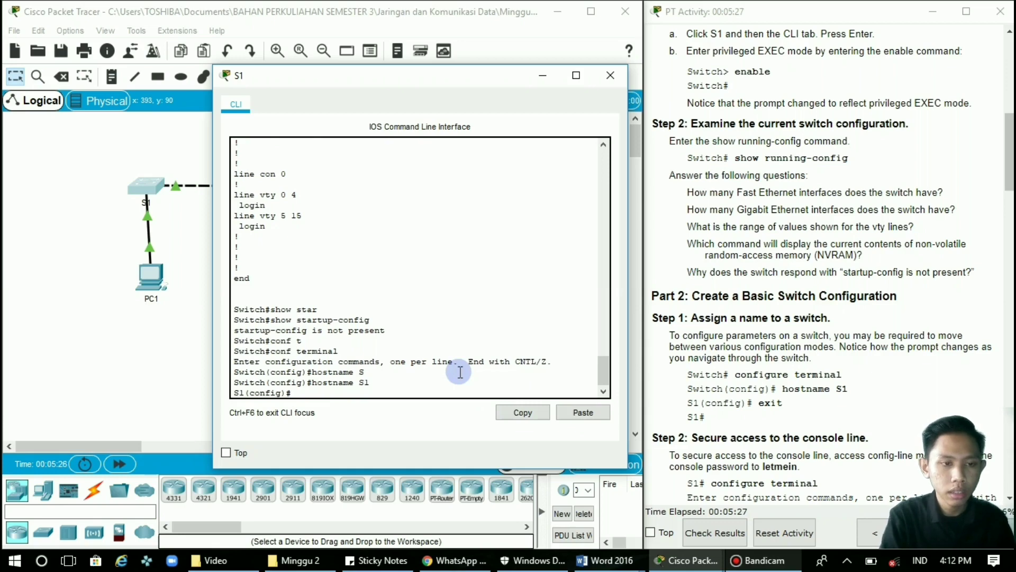
pyautogui.write('exit')
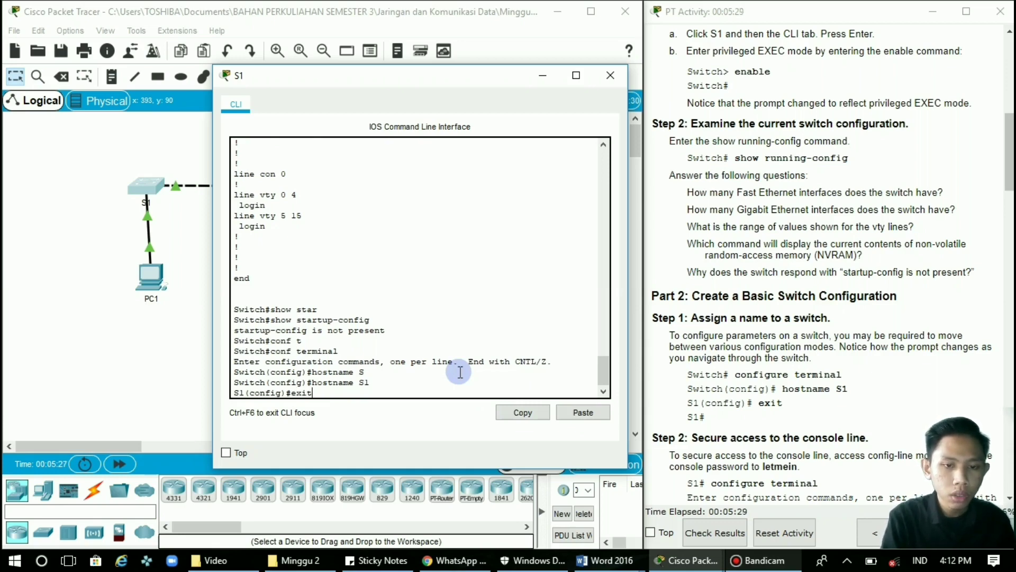
pyautogui.press('Return')
pyautogui.press('Return')
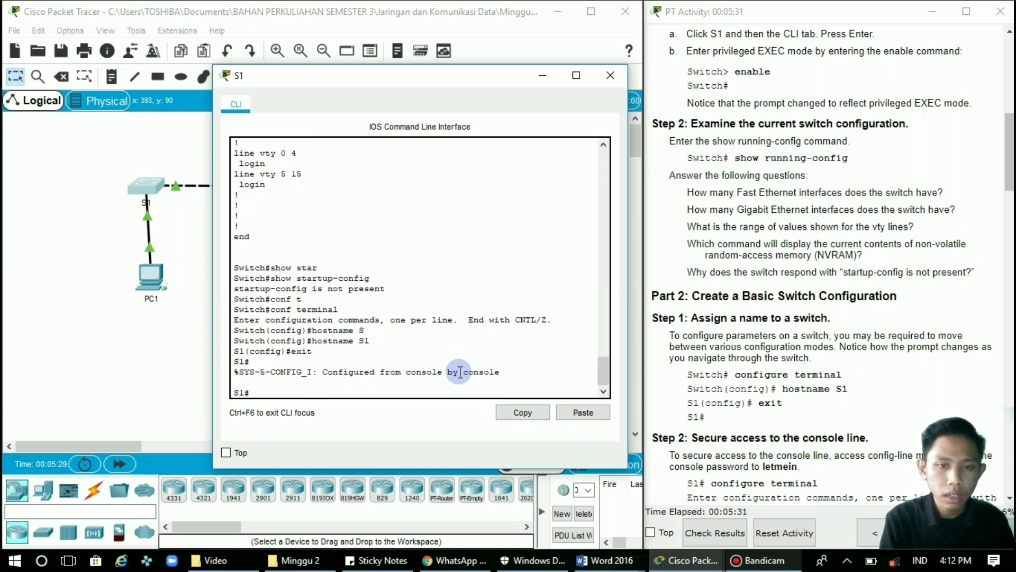
pyautogui.scroll(-5, 761, 386)
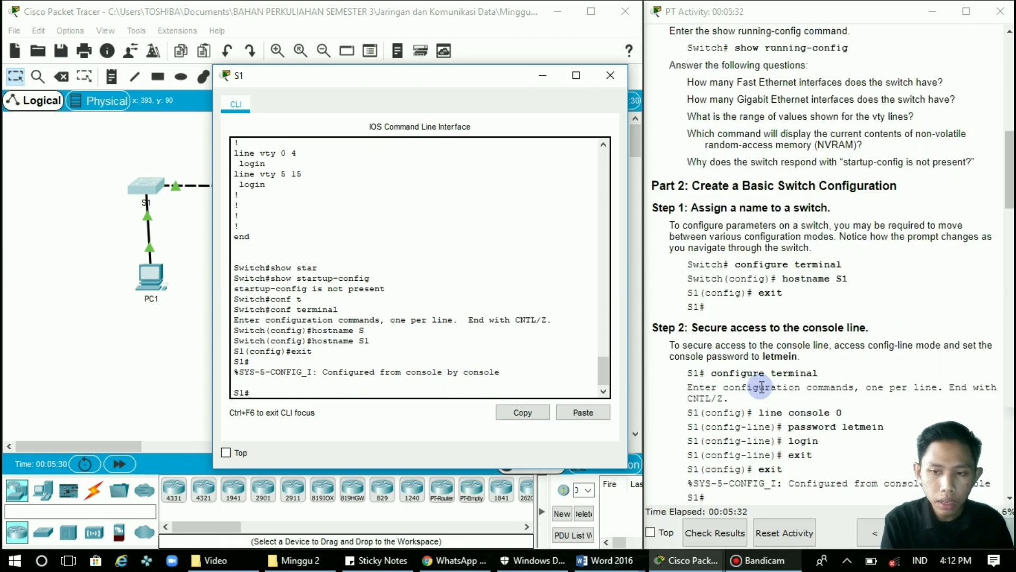
pyautogui.scroll(-3, 761, 387)
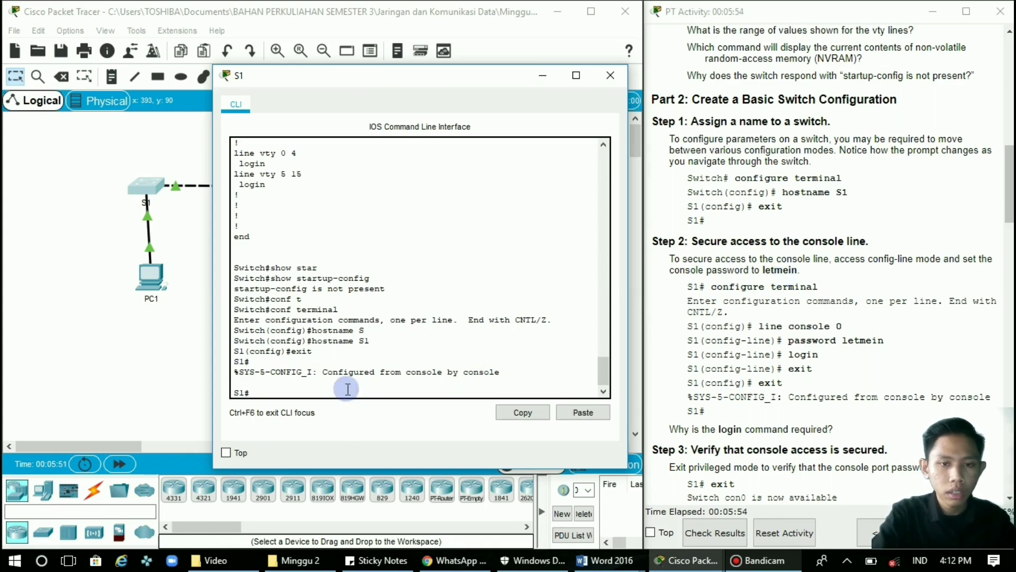
# Enter global configuration mode and select line console 0 on S1.
pyautogui.write('conf')
pyautogui.press('Tab')
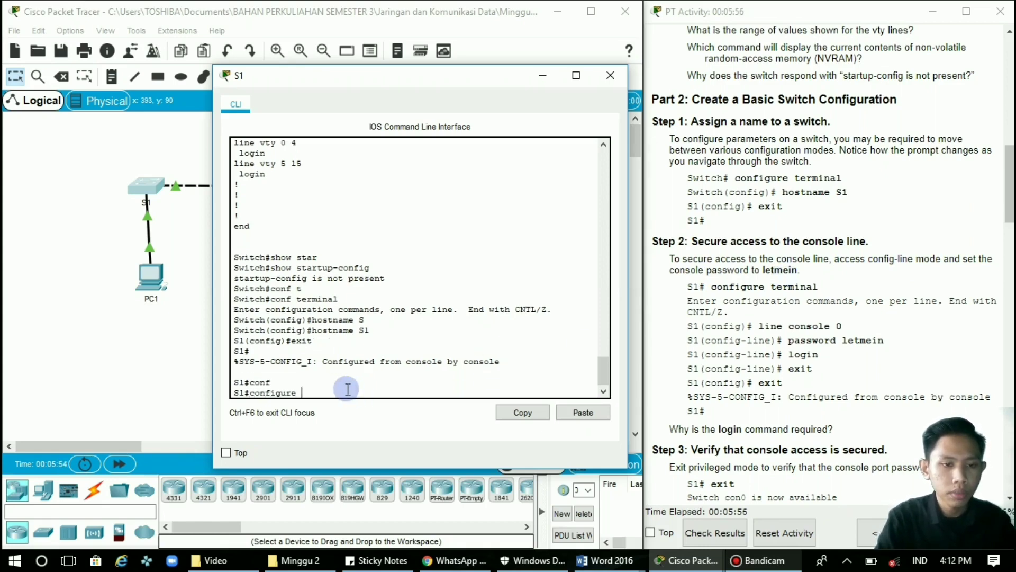
pyautogui.write('te')
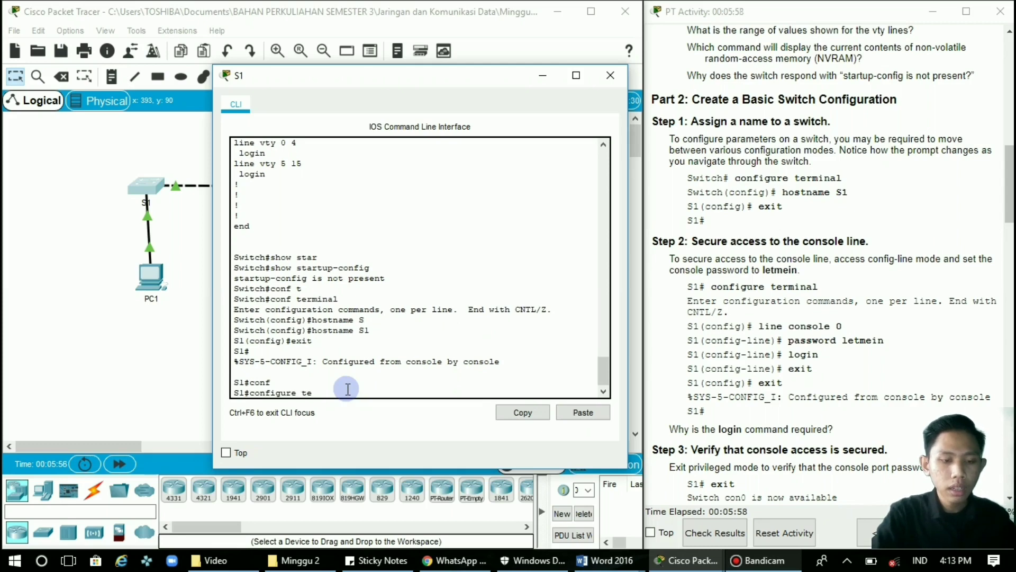
pyautogui.press('Tab')
pyautogui.press('Return')
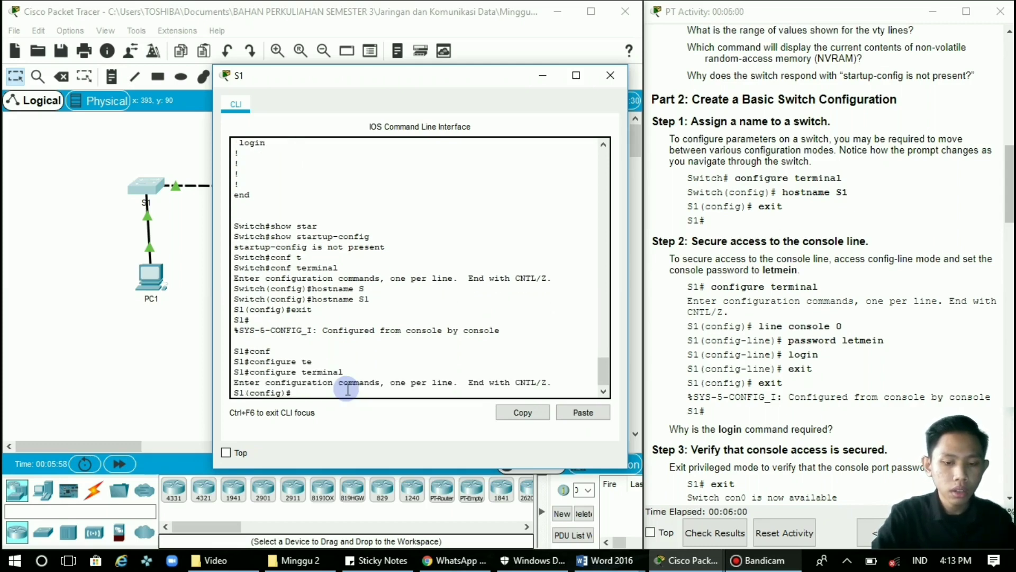
pyautogui.write('line consol 0')
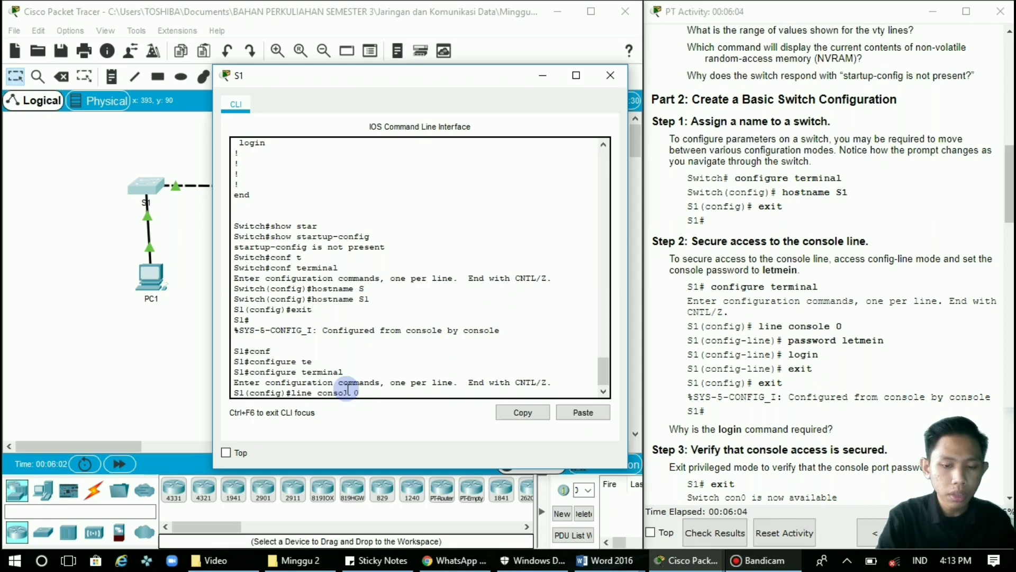
pyautogui.press('Return')
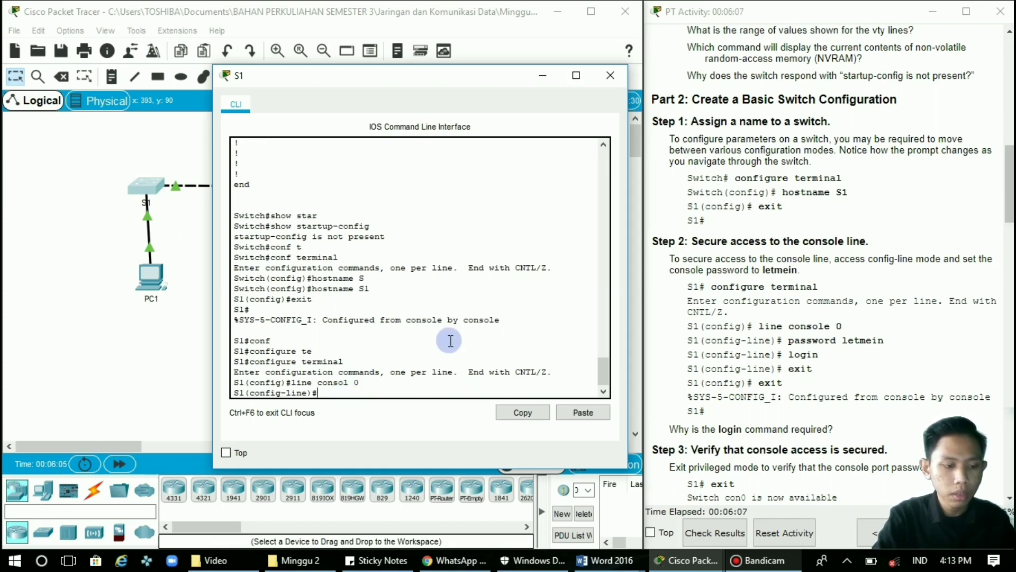
# Set the console line password, require login, and exit to S1(config)#.
pyautogui.write('pass')
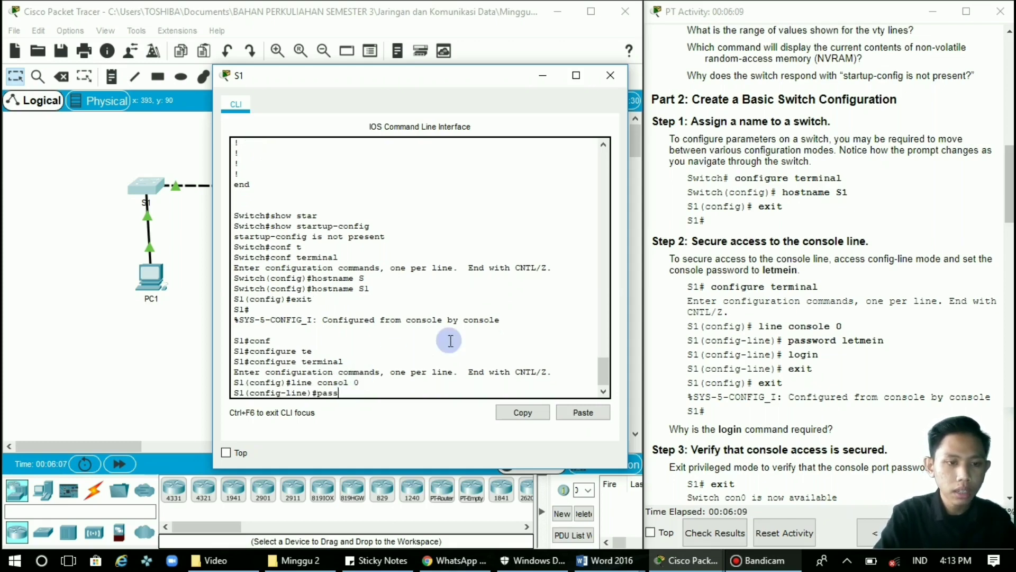
pyautogui.press('Tab')
pyautogui.write('k')
pyautogui.press('BackSpace')
pyautogui.write('l')
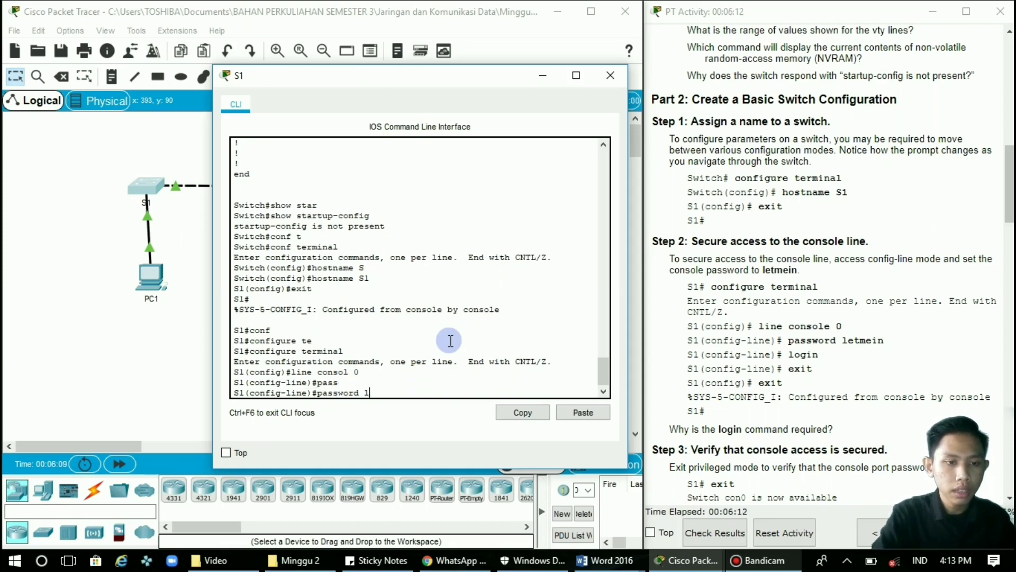
pyautogui.write('etmein')
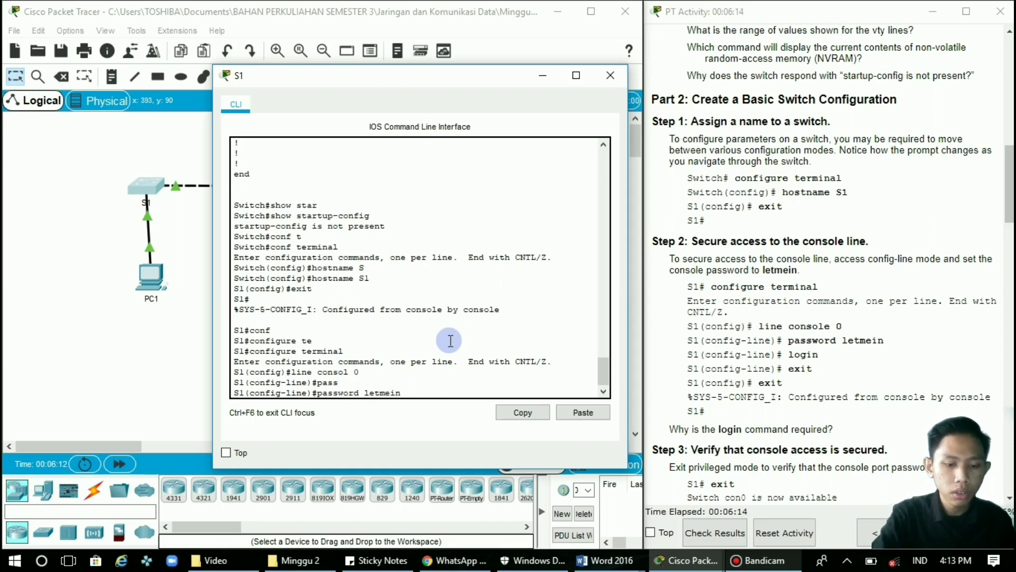
pyautogui.press('Return')
pyautogui.write('login')
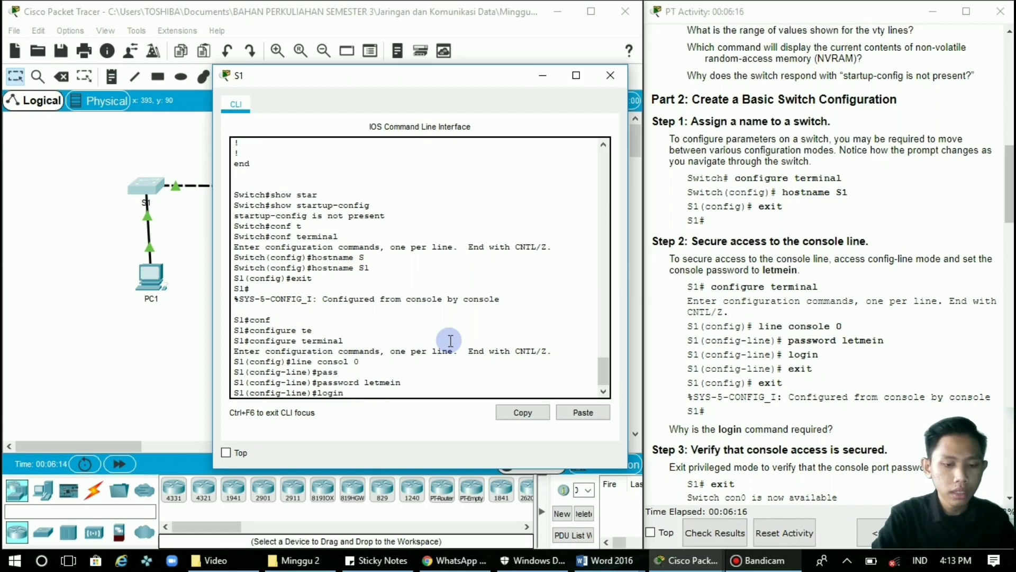
pyautogui.press('Return')
pyautogui.write('e)#exi')
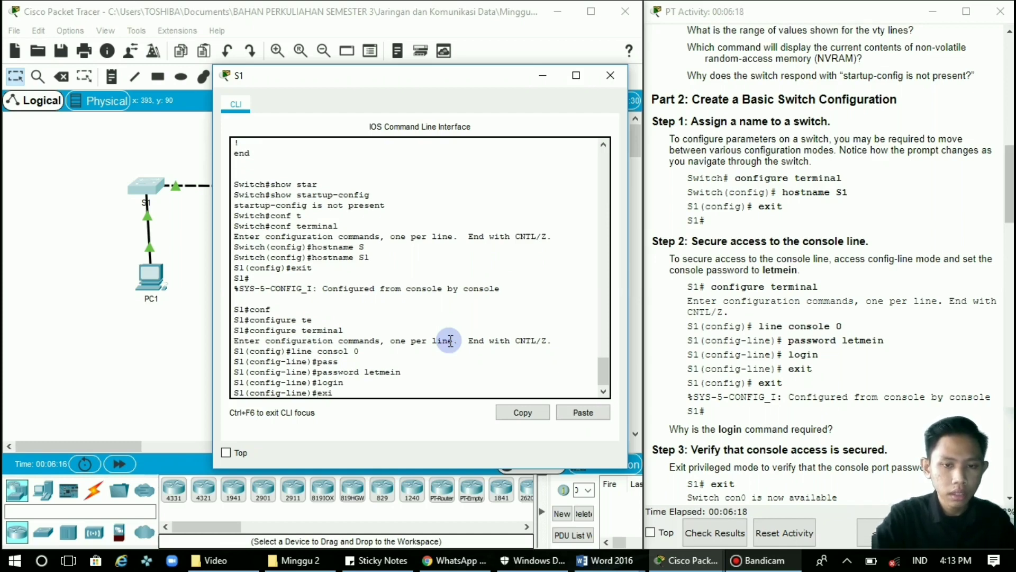
pyautogui.write('t')
pyautogui.press('Return')
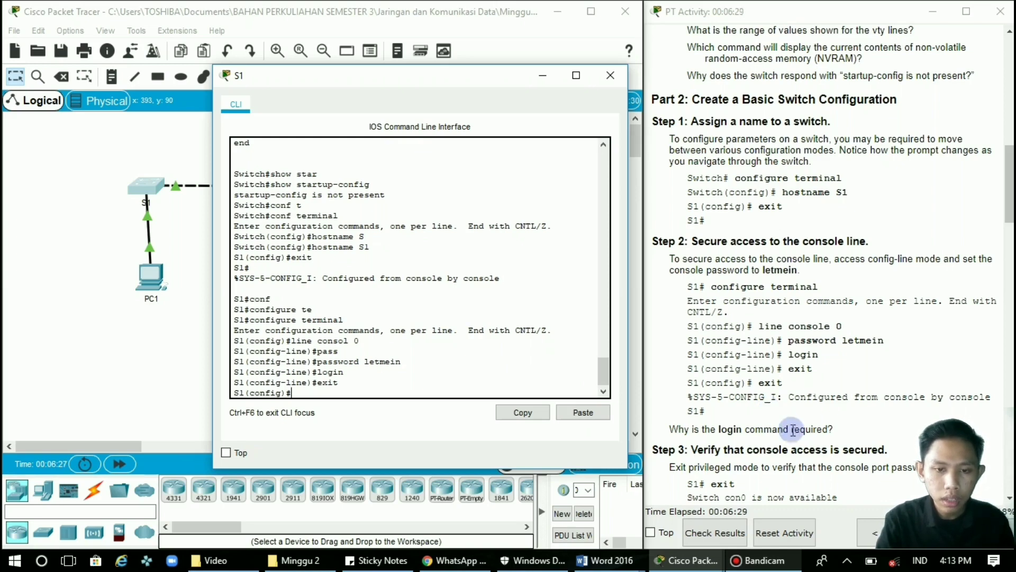
# Scroll the activity instructions down to Steps 4 and 5 on securing privileged mode.
pyautogui.click(831, 427)
pyautogui.moveTo(831, 428); pyautogui.dragTo(666, 430)
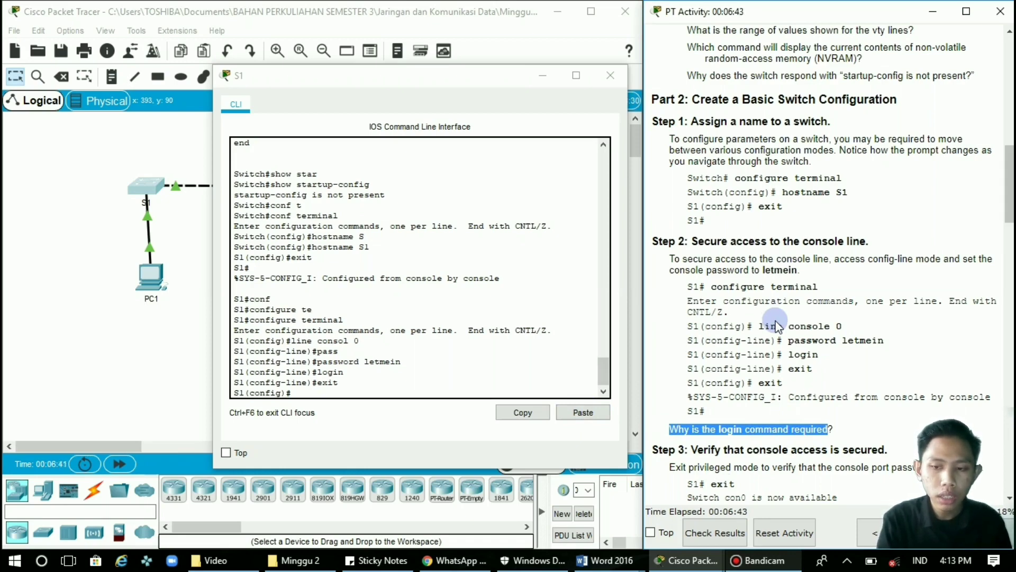
pyautogui.scroll(-3, 778, 326)
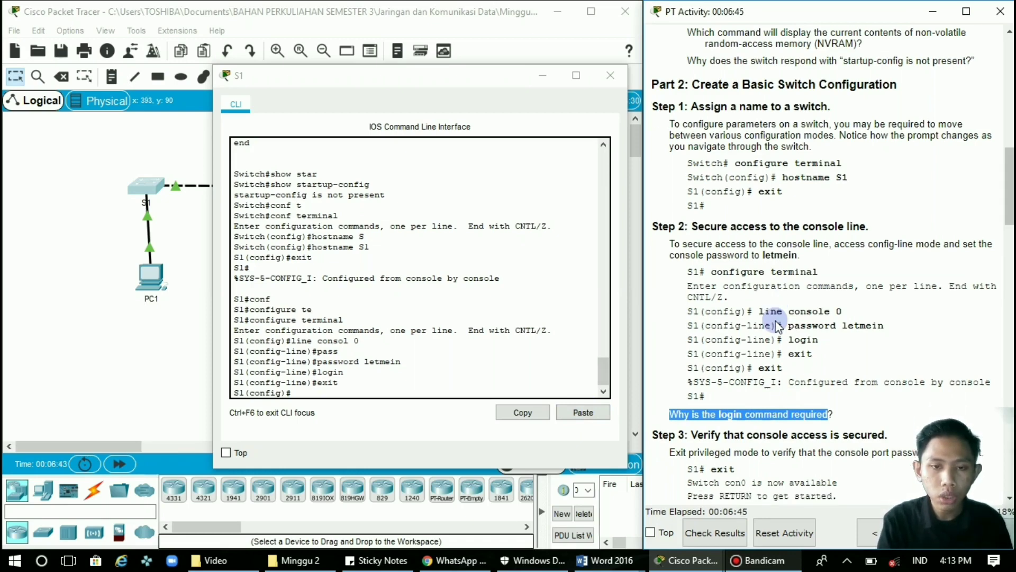
pyautogui.scroll(-8, 777, 327)
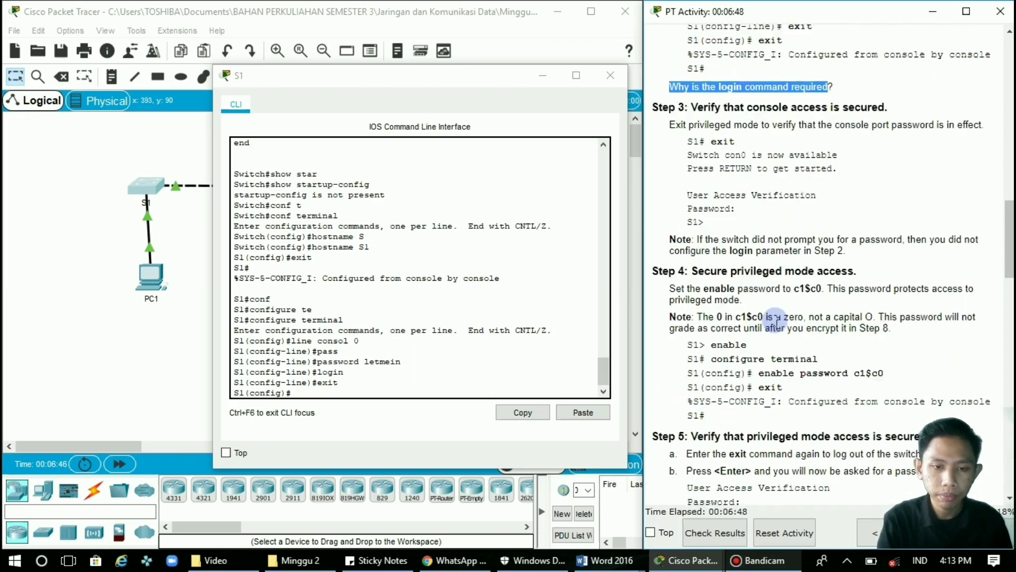
pyautogui.click(758, 60)
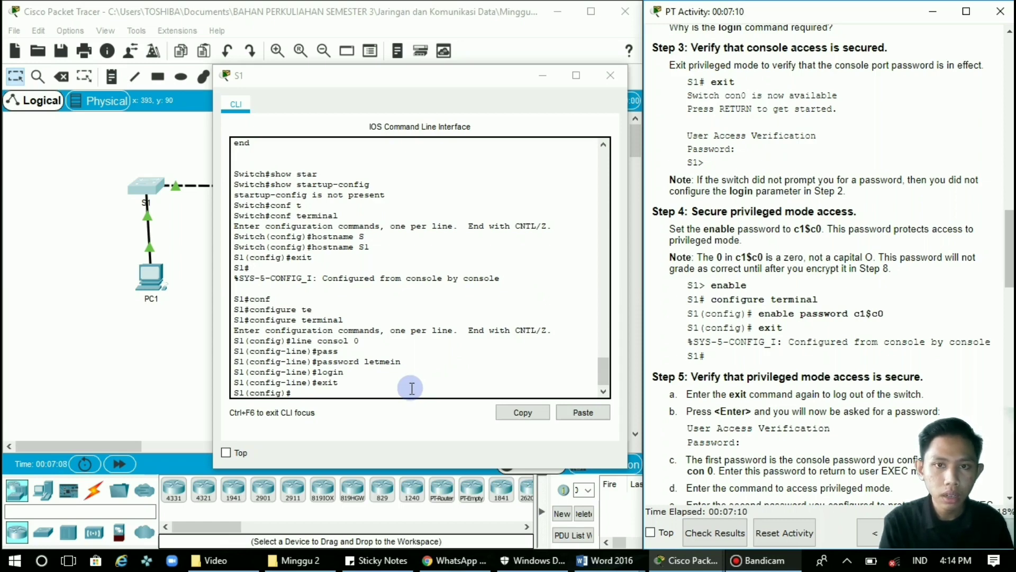
# Exit configuration mode and log out of S1's console session.
pyautogui.click(407, 390)
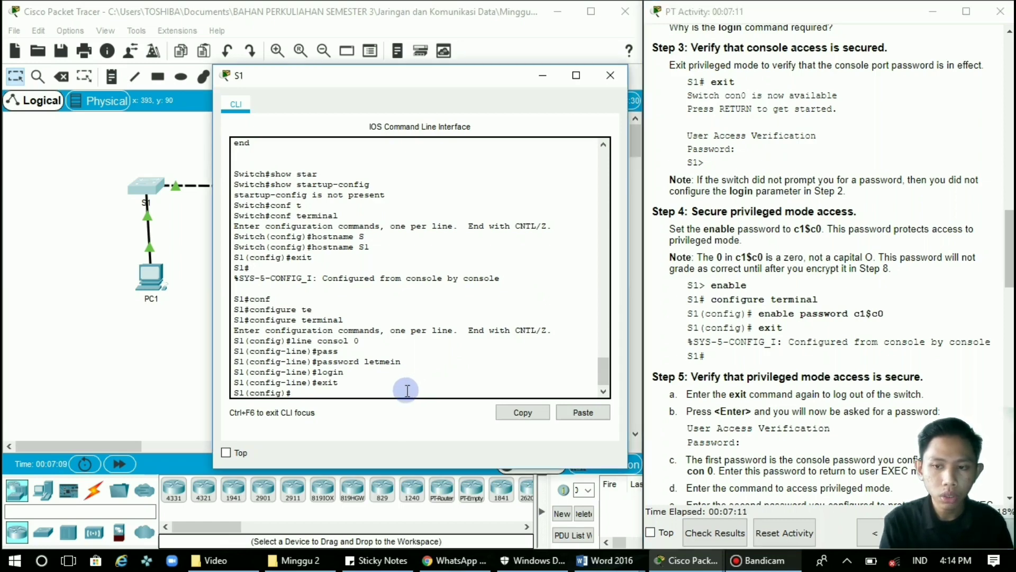
pyautogui.write('exi')
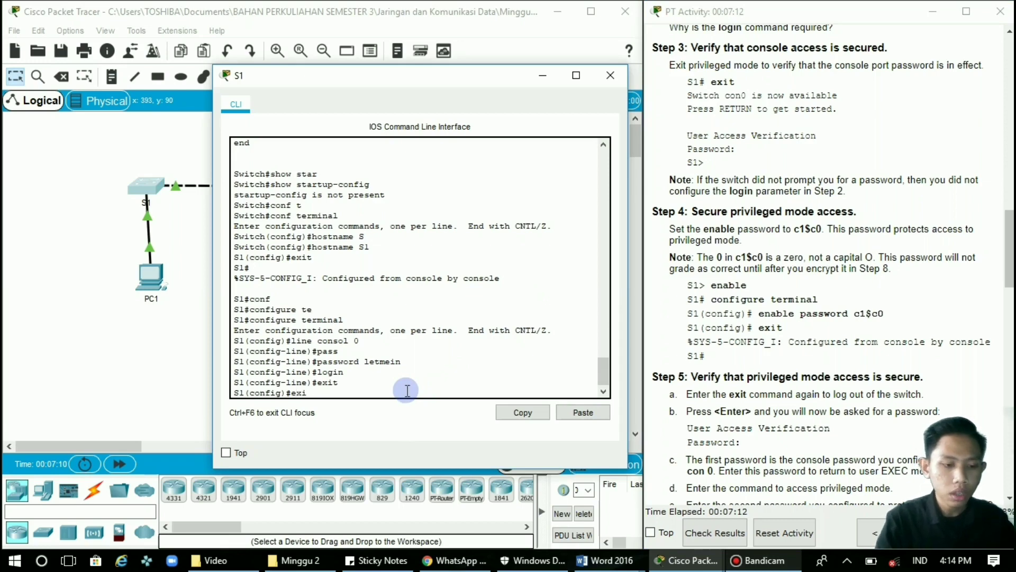
pyautogui.write('t')
pyautogui.press('Return')
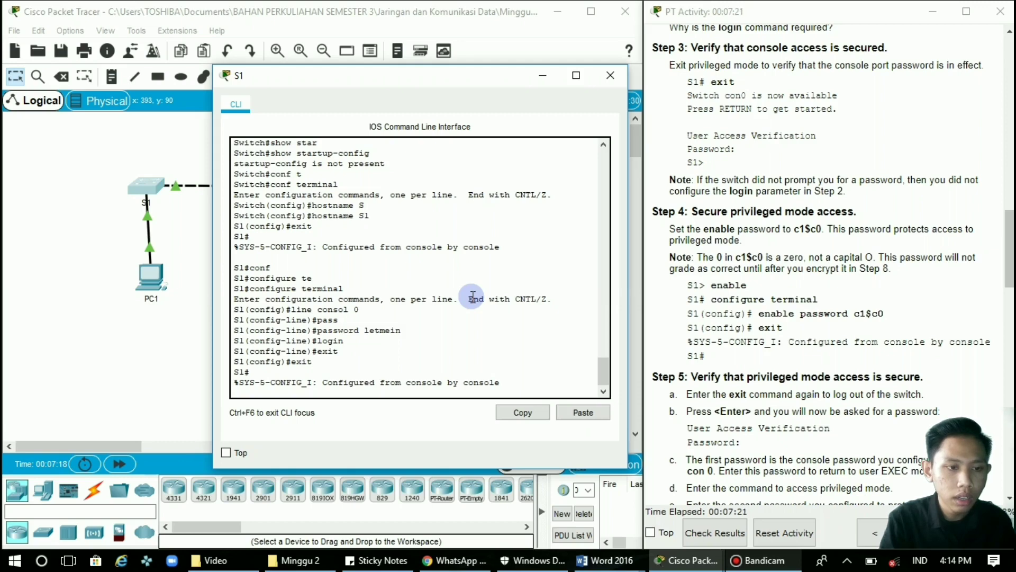
pyautogui.press('Return')
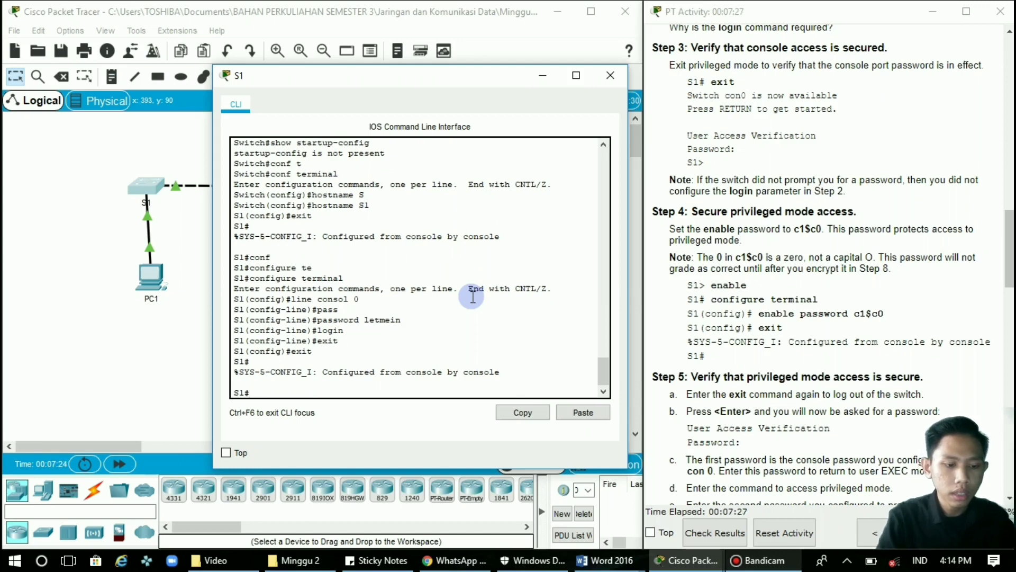
pyautogui.write('exit')
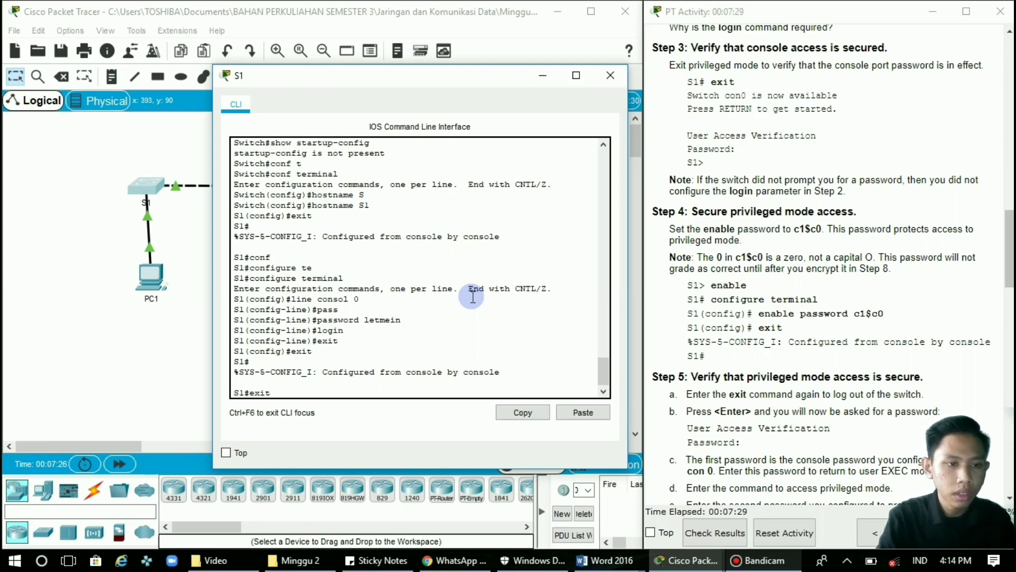
pyautogui.press('Return')
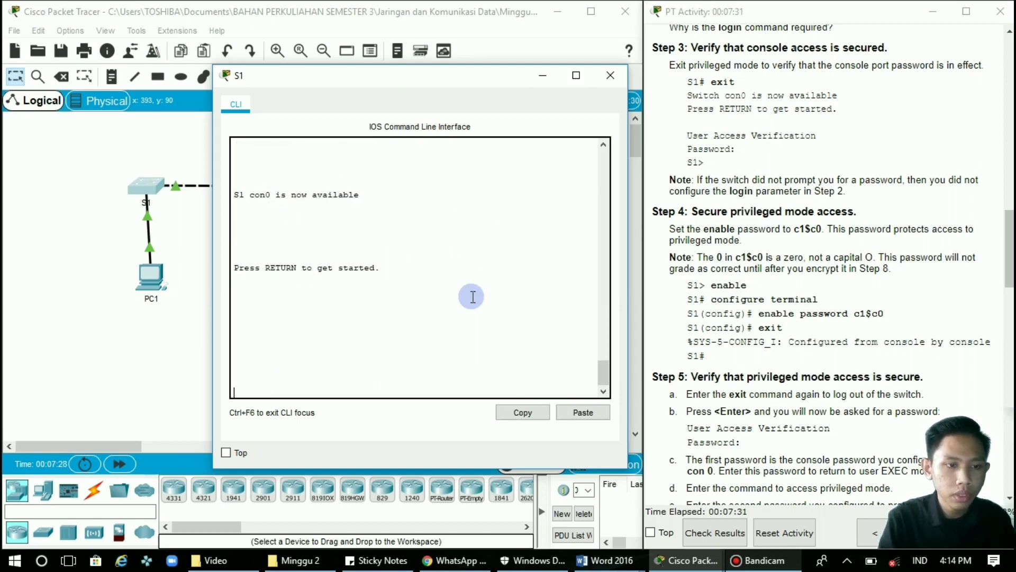
# Log back into S1's console with the console password, reaching the S1> prompt.
pyautogui.press('Return')
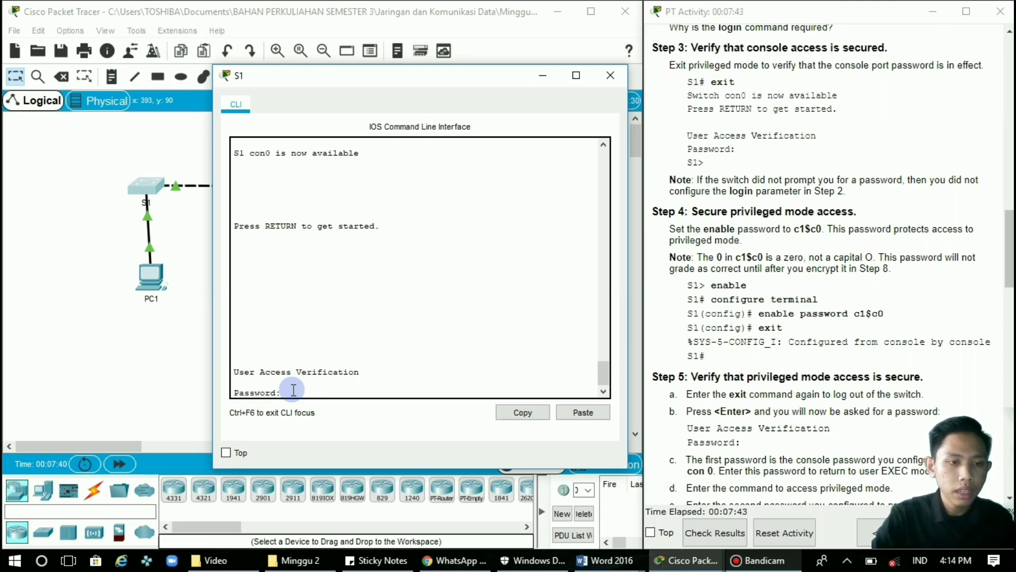
pyautogui.press('Return')
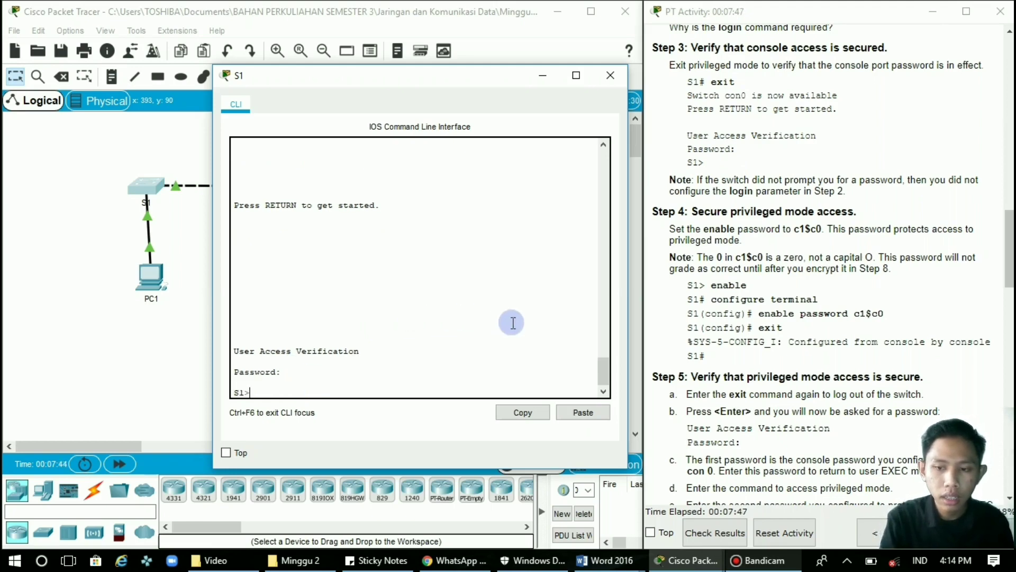
pyautogui.scroll(-1, 700, 341)
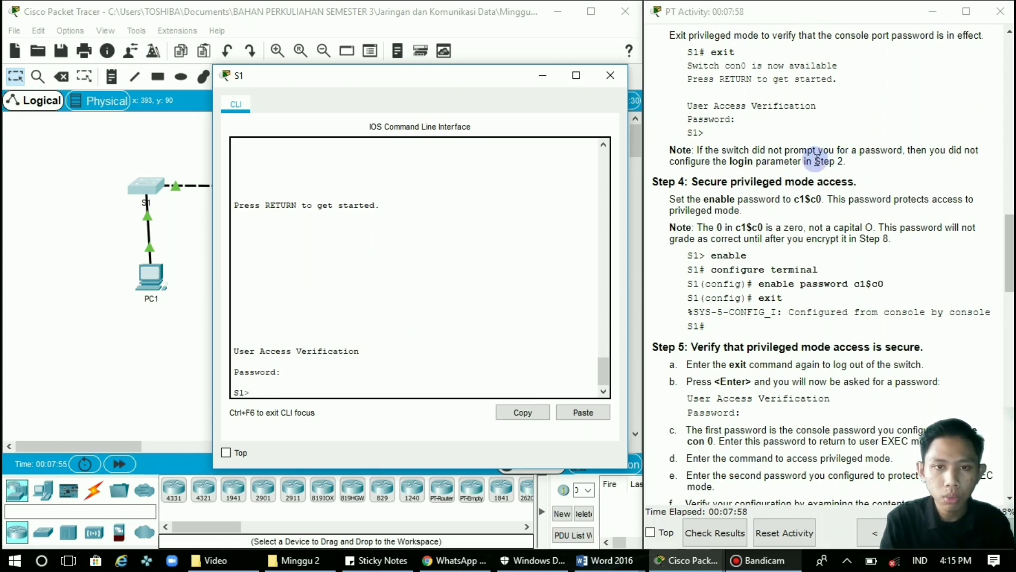
pyautogui.click(312, 370)
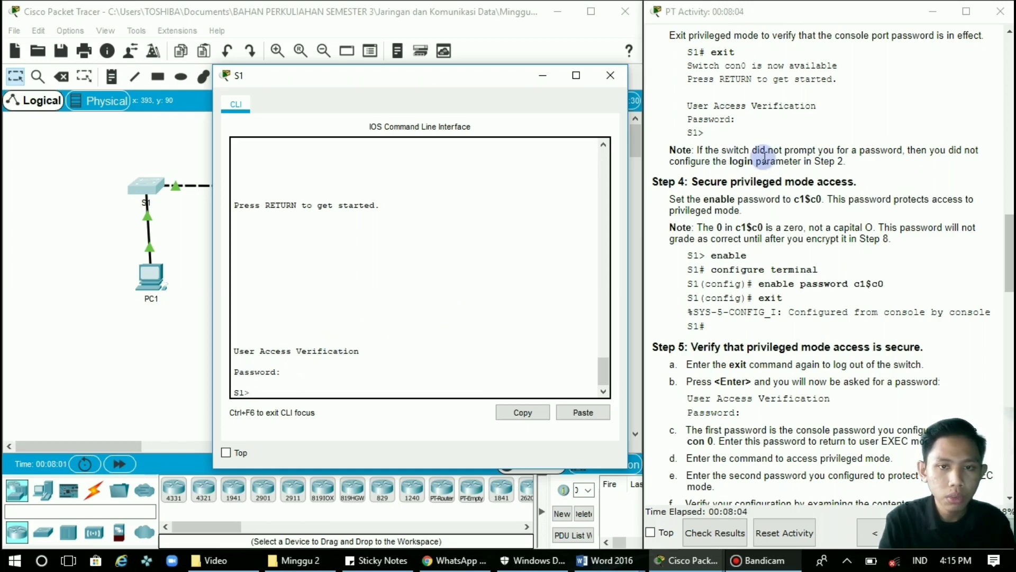
pyautogui.scroll(2, 764, 157)
pyautogui.scroll(5, 765, 157)
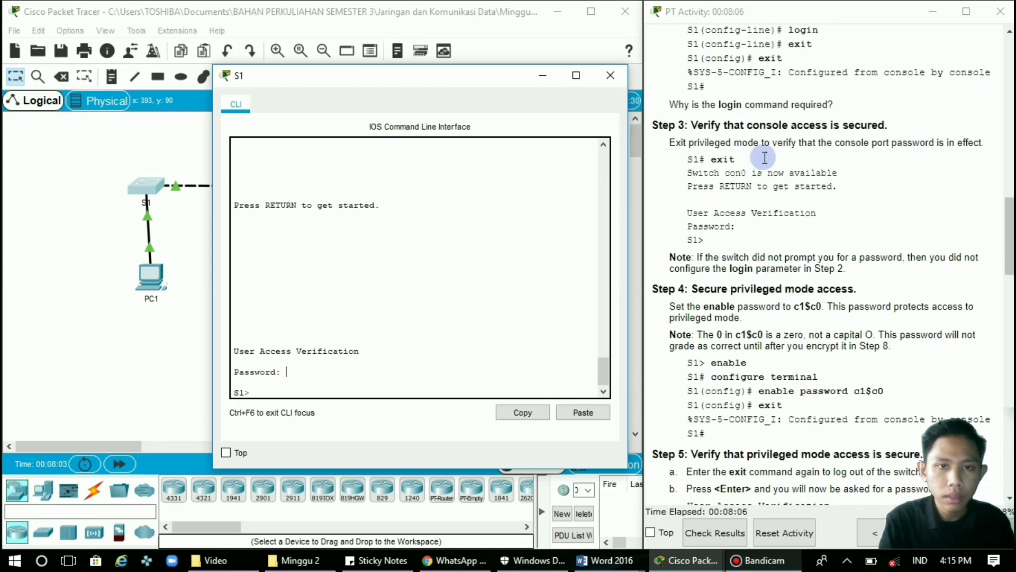
pyautogui.scroll(1, 766, 157)
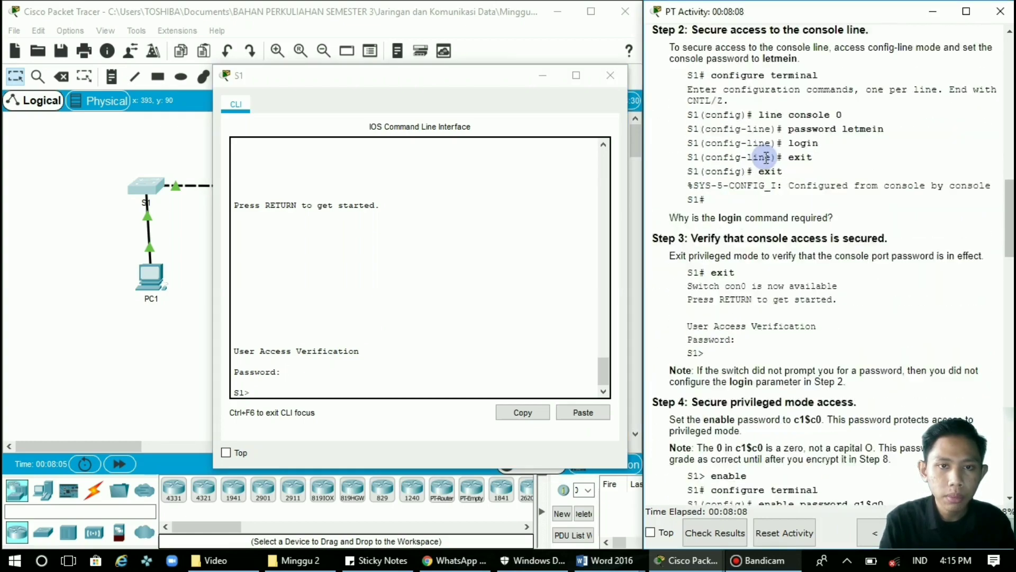
pyautogui.scroll(-6, 766, 157)
pyautogui.scroll(-5, 764, 157)
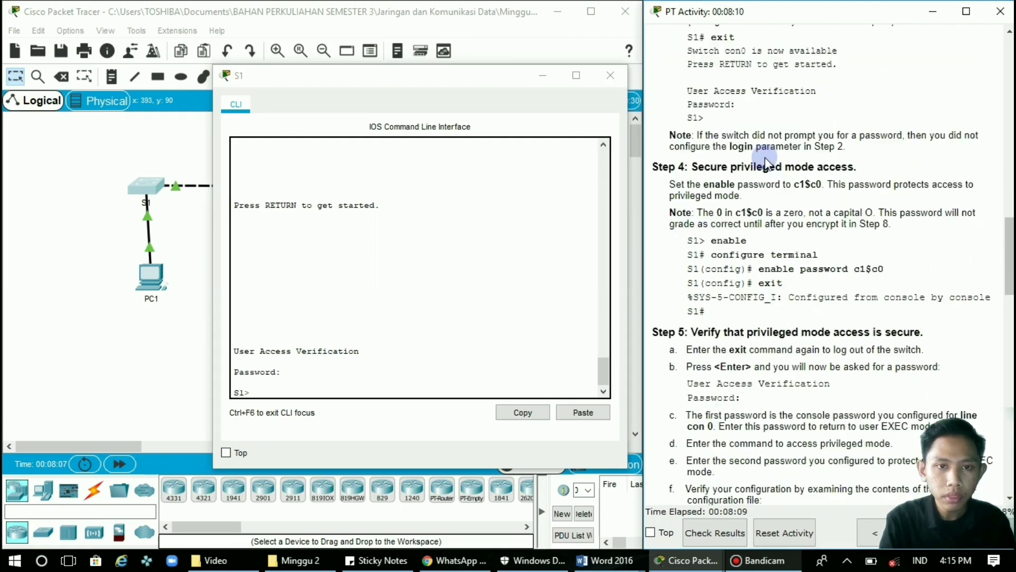
pyautogui.scroll(-1, 765, 157)
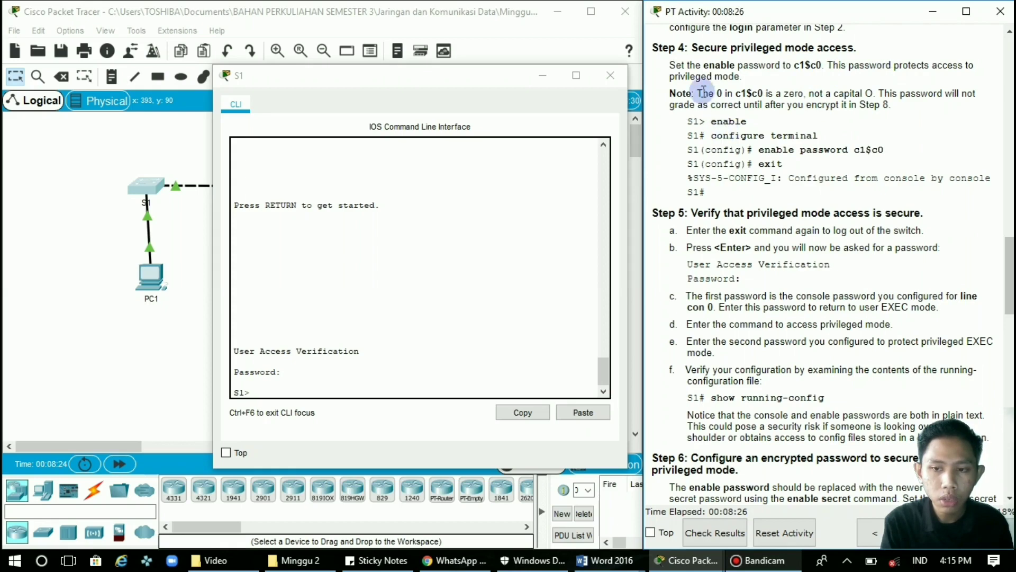
pyautogui.click(409, 389)
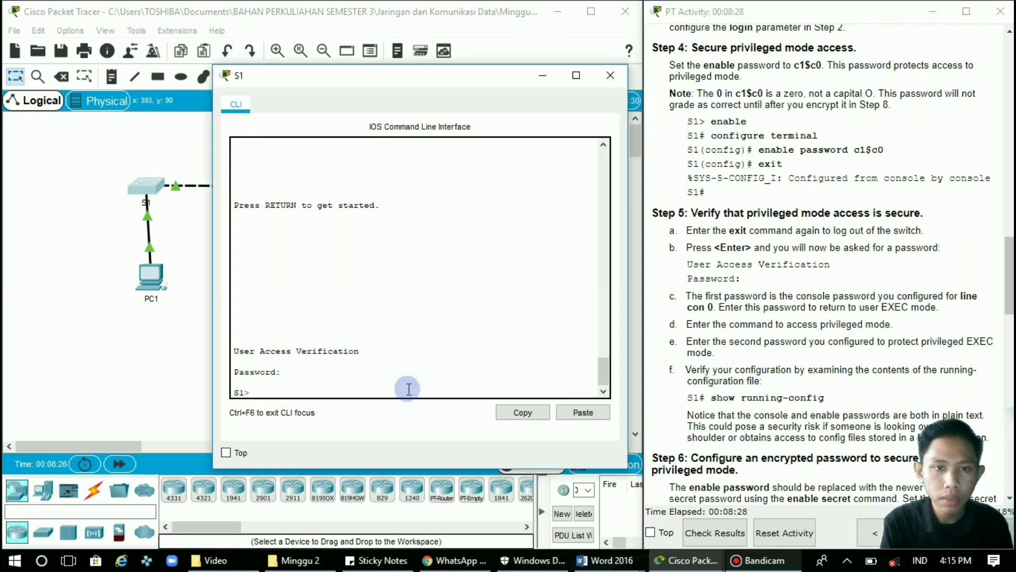
# Enter privileged EXEC mode and then global configuration mode on S1.
pyautogui.write('ena')
pyautogui.press('Tab')
pyautogui.press('Return')
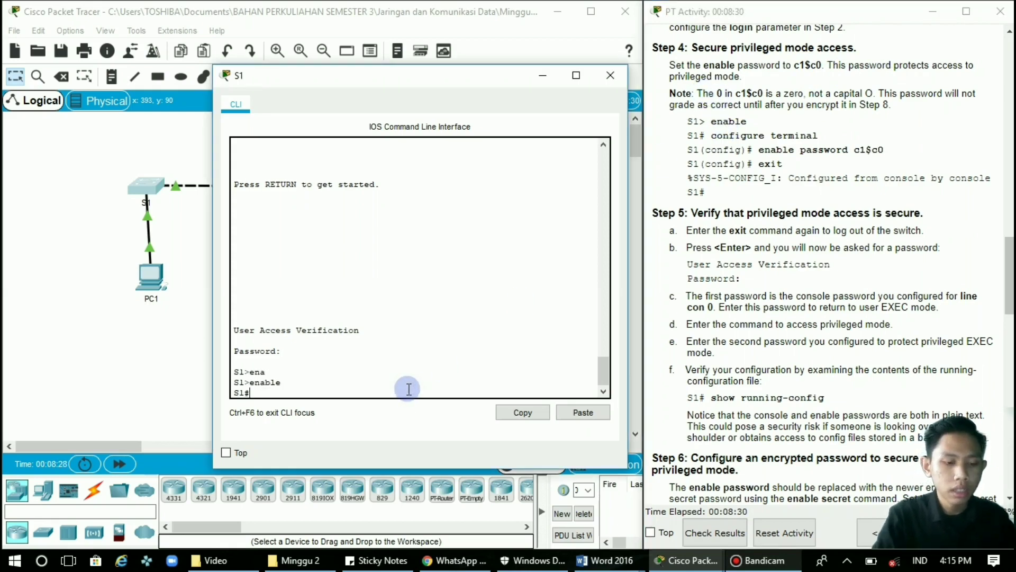
pyautogui.write('co')
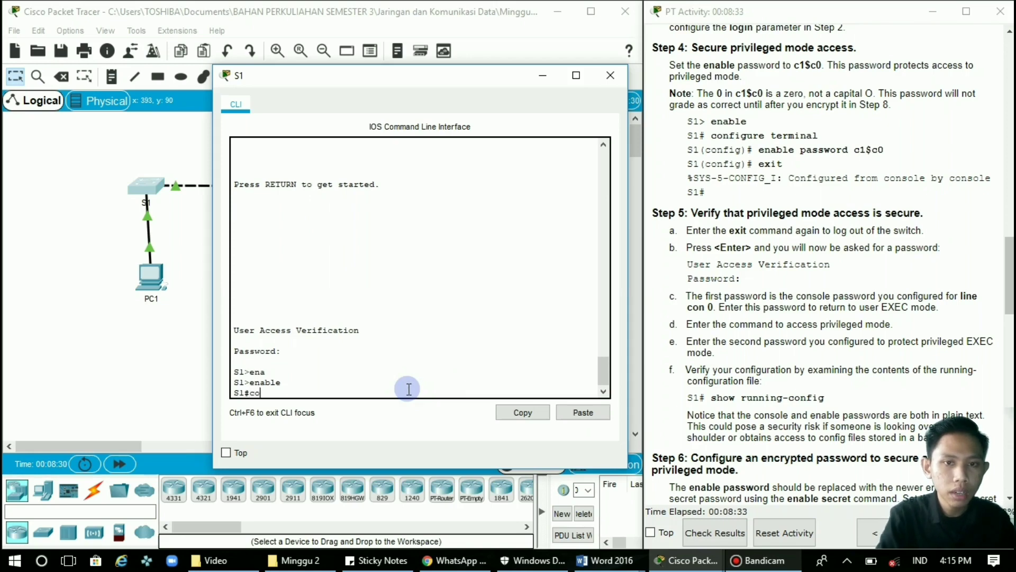
pyautogui.write('nf t')
pyautogui.press('Tab')
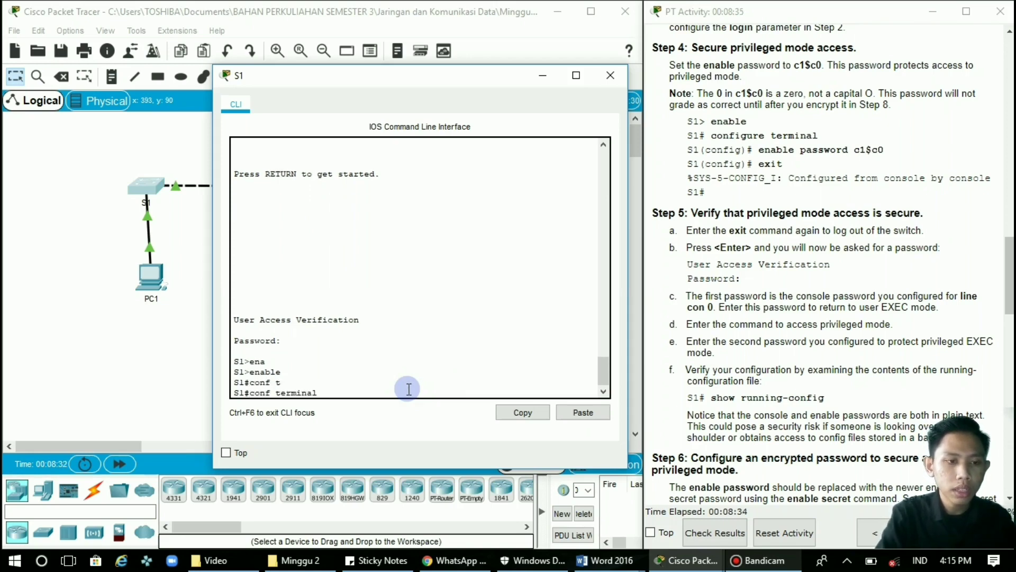
pyautogui.press('Return')
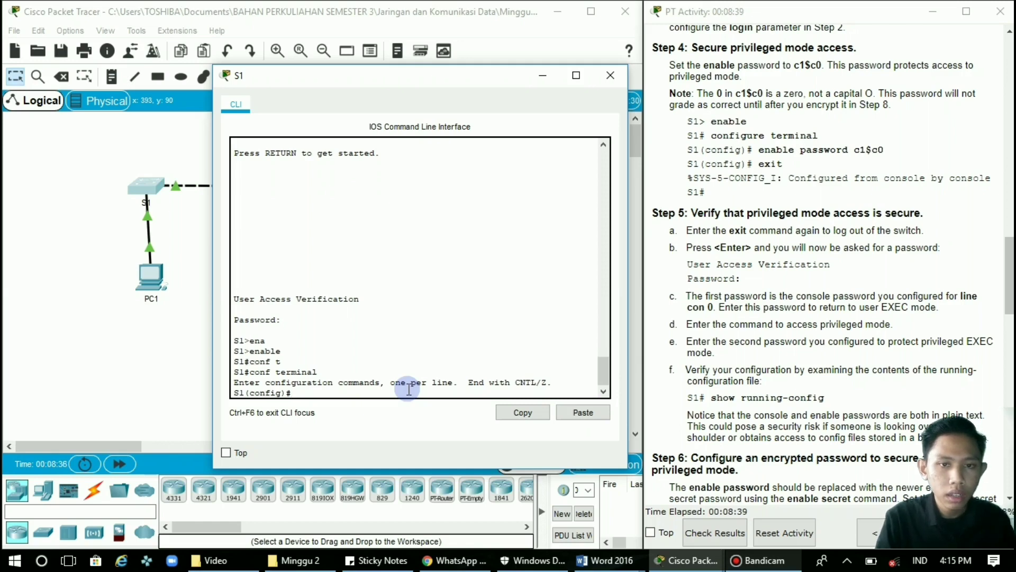
# Set S1's enable password from the lab instructions and exit to S1#.
pyautogui.write('en')
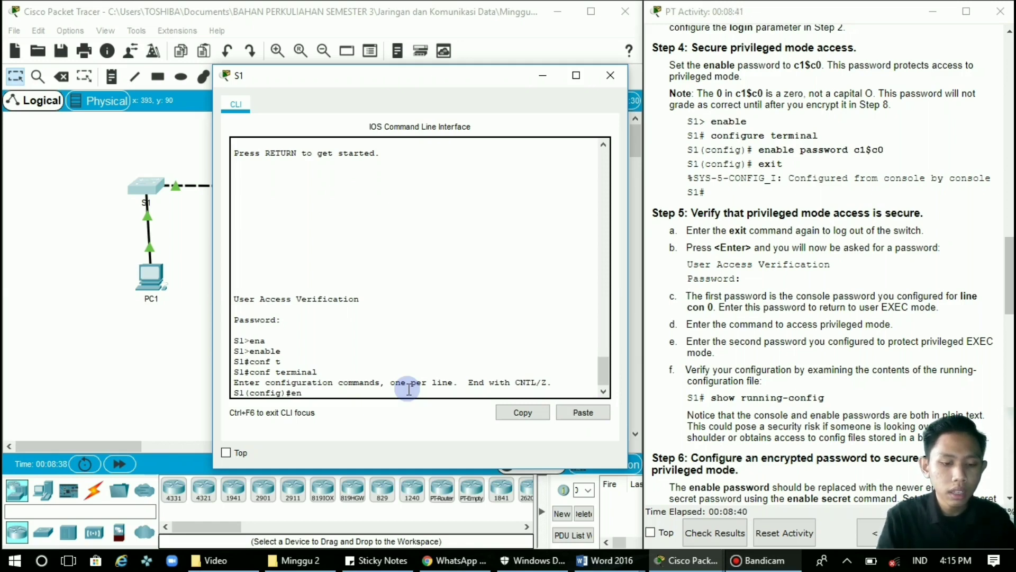
pyautogui.write('a')
pyautogui.press('Tab')
pyautogui.write('pass')
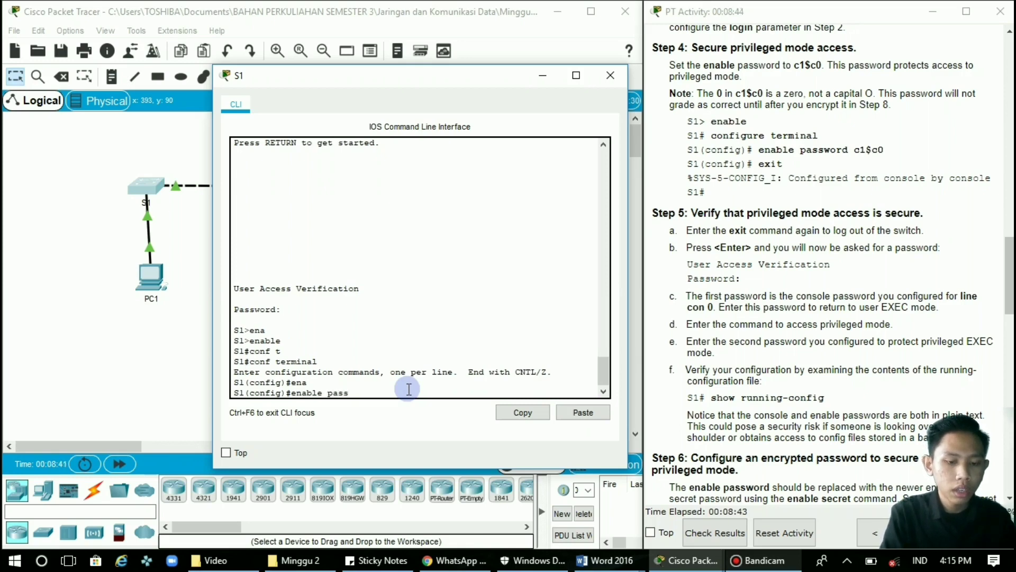
pyautogui.press('Tab')
pyautogui.write('q')
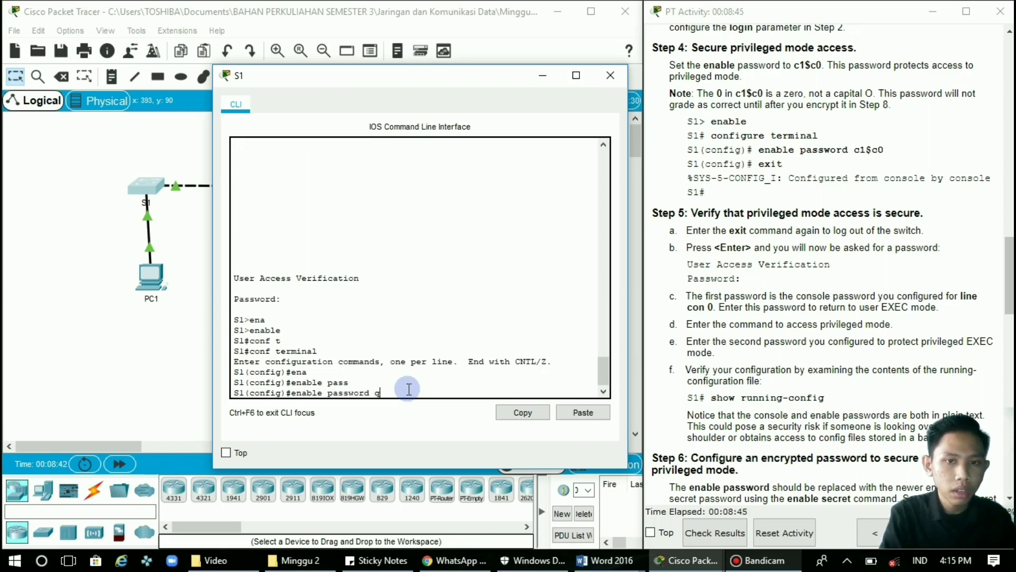
pyautogui.press('BackSpace')
pyautogui.write('c1')
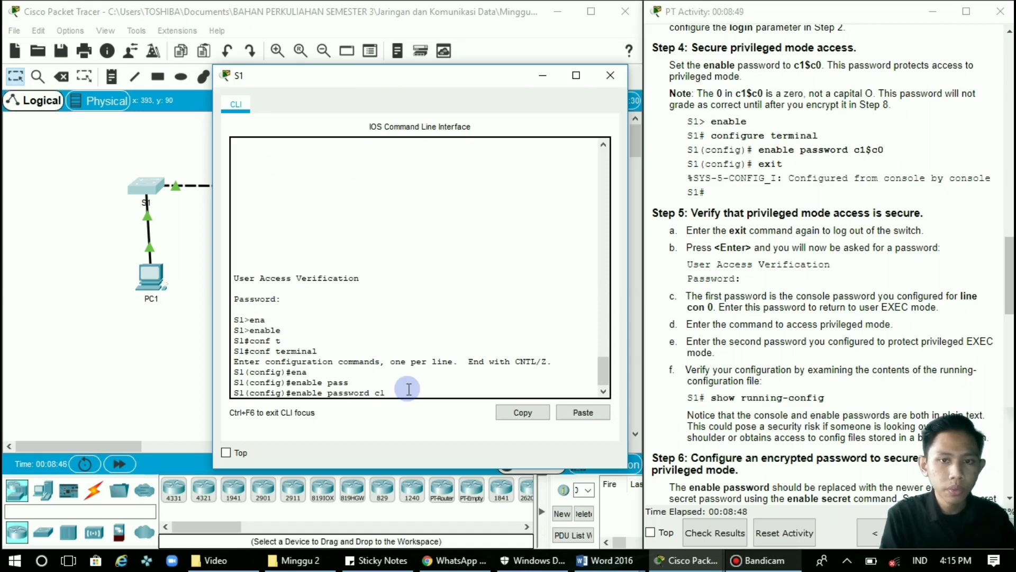
pyautogui.write('$c')
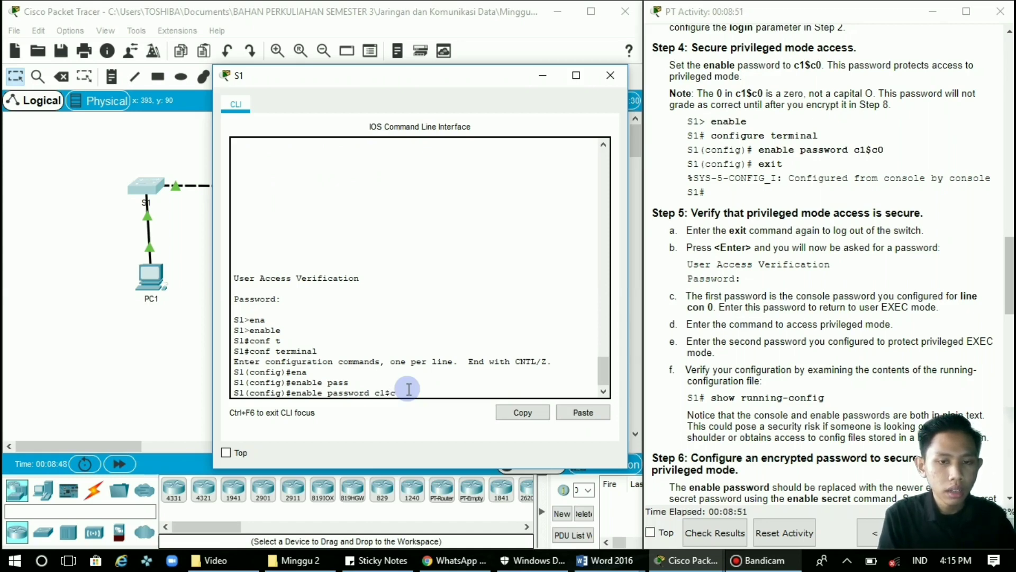
pyautogui.write('0')
pyautogui.press('Return')
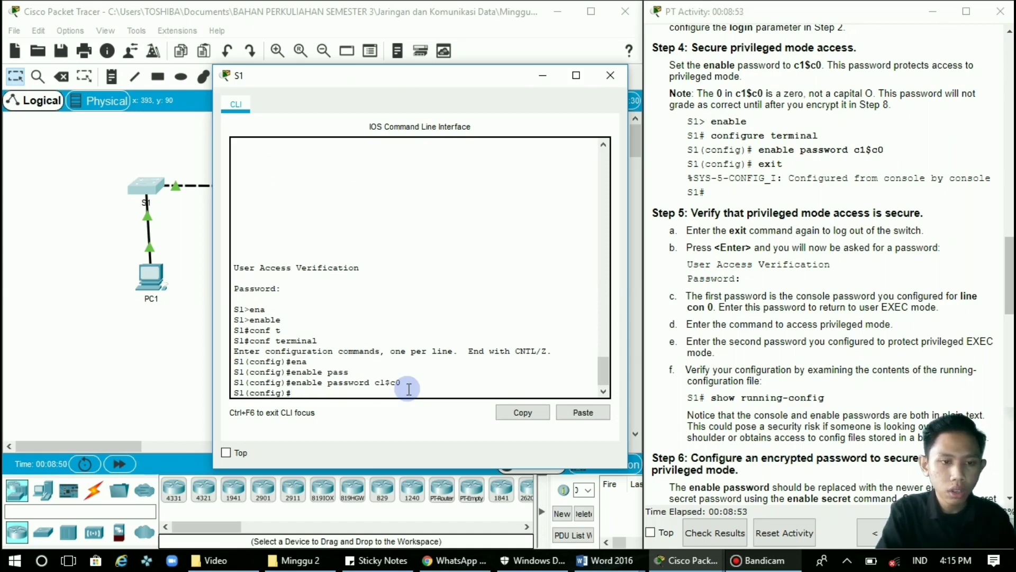
pyautogui.write('exit')
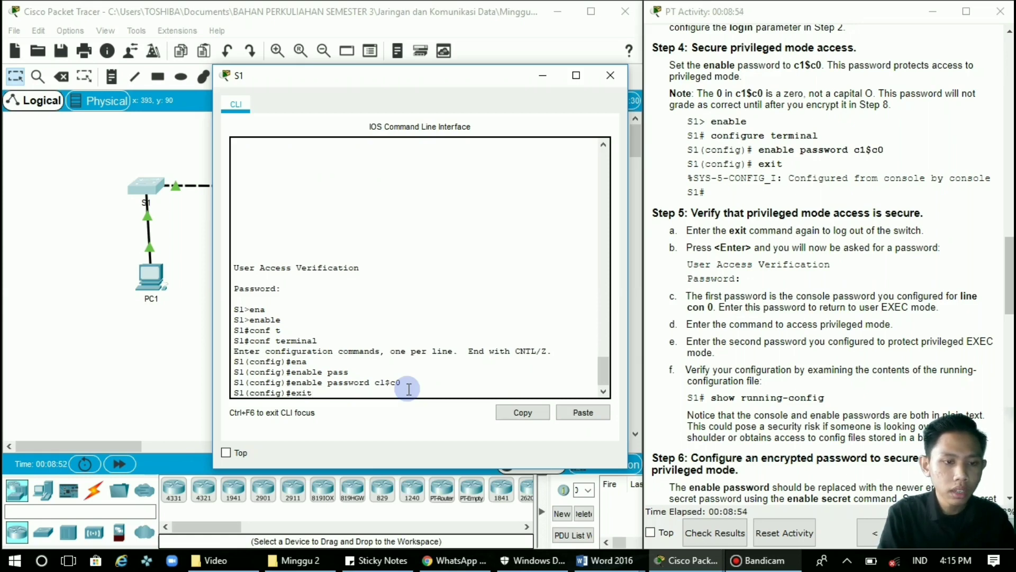
pyautogui.press('Return')
pyautogui.press('Return')
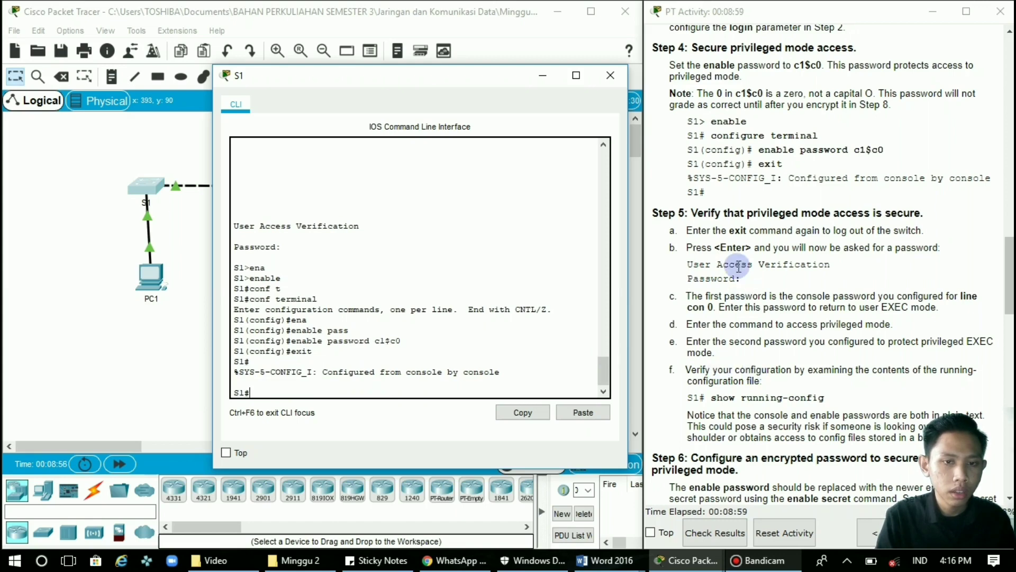
pyautogui.scroll(-5, 739, 267)
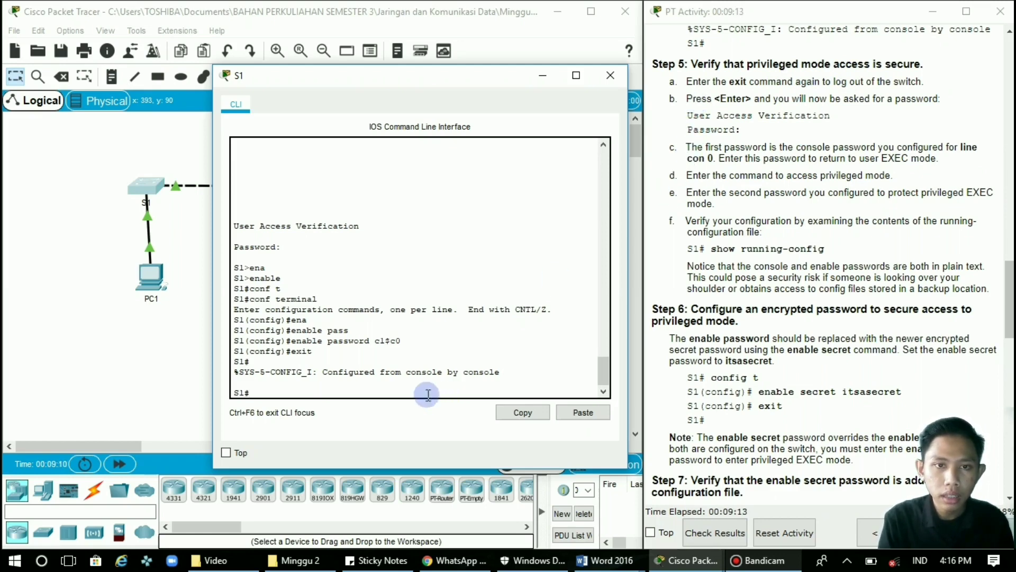
# Log out of S1's console and log back in with the console line password.
pyautogui.write('exit')
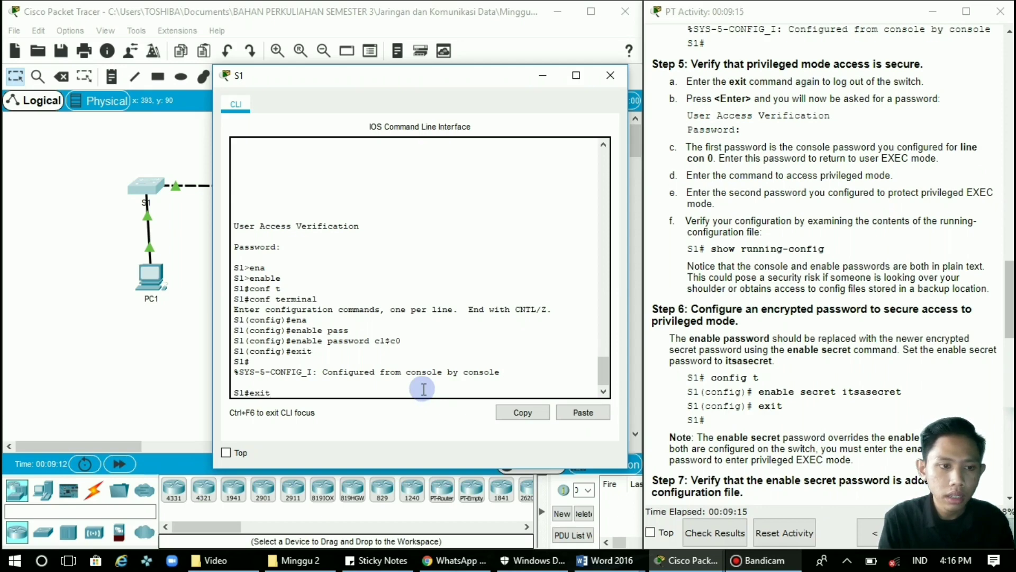
pyautogui.press('Return')
pyautogui.press('Return')
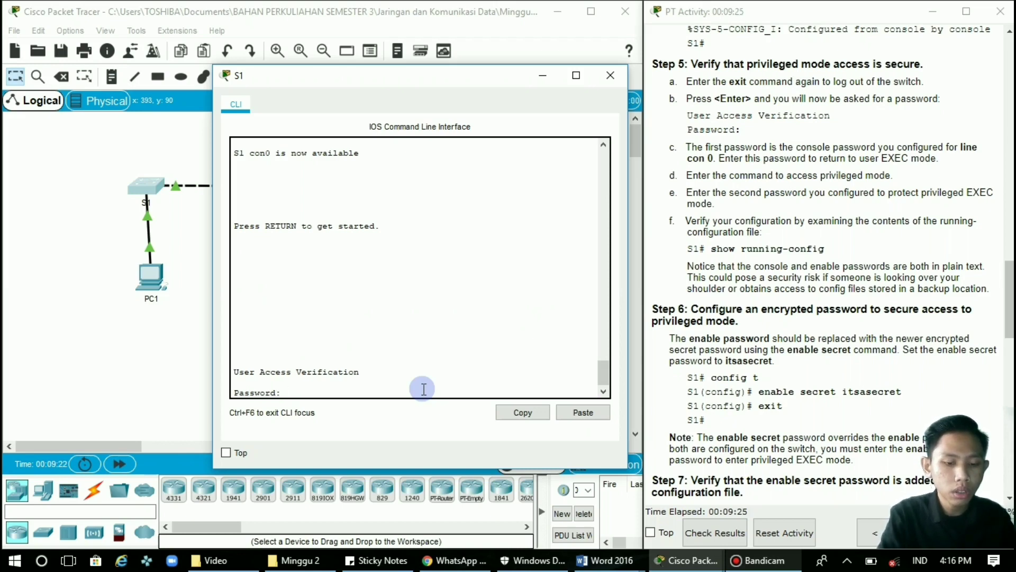
pyautogui.press('Return')
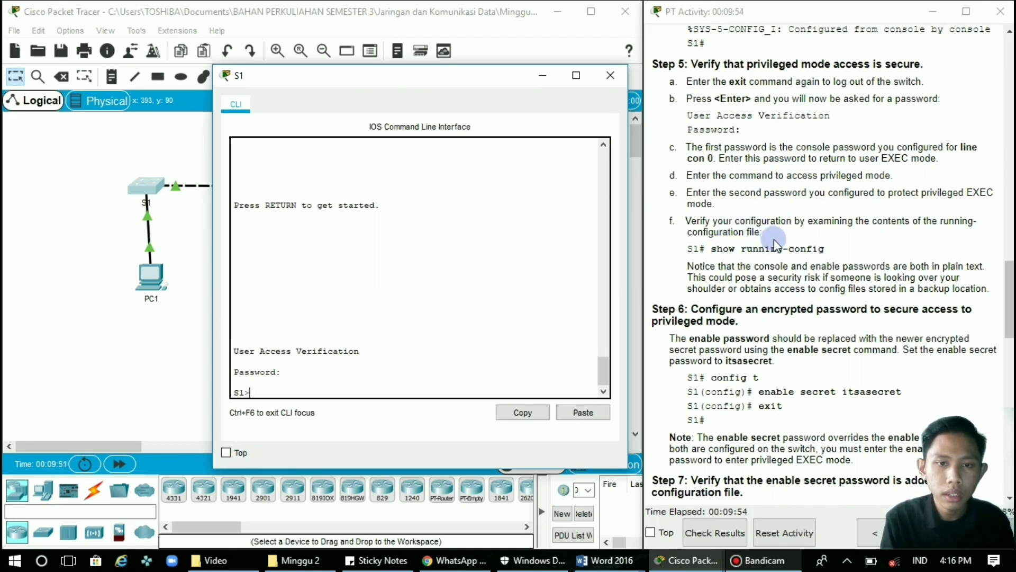
# Run enable on S1 and enter the enable password, retrying until the S1# prompt appears.
pyautogui.write('en')
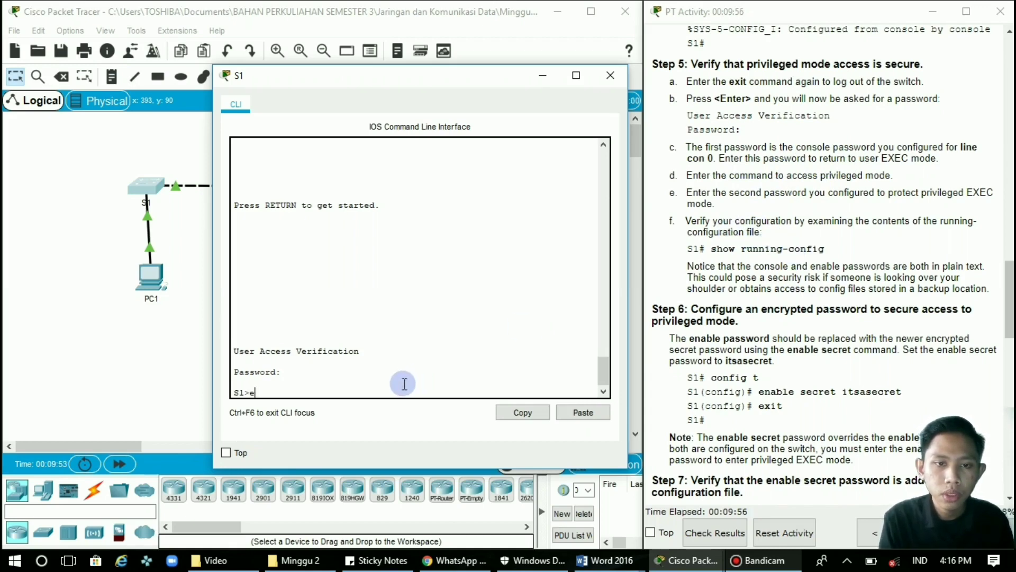
pyautogui.press('Tab')
pyautogui.press('Return')
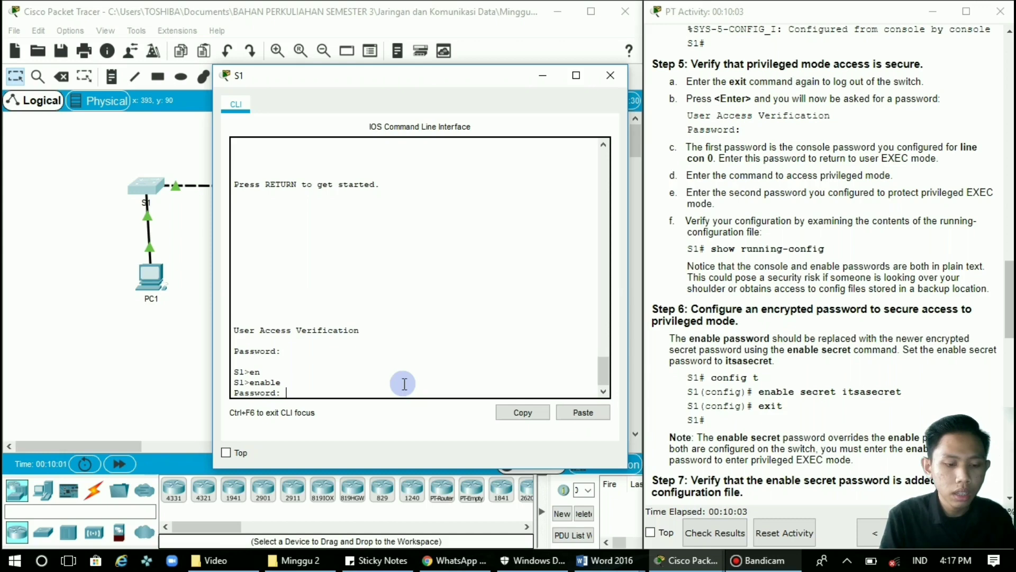
pyautogui.press('Return')
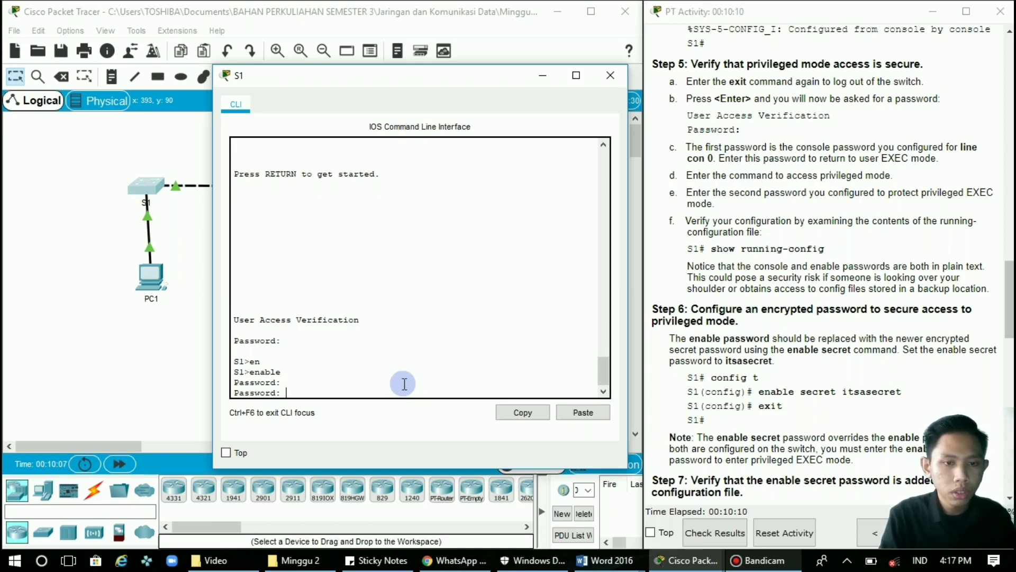
pyautogui.scroll(3, 771, 191)
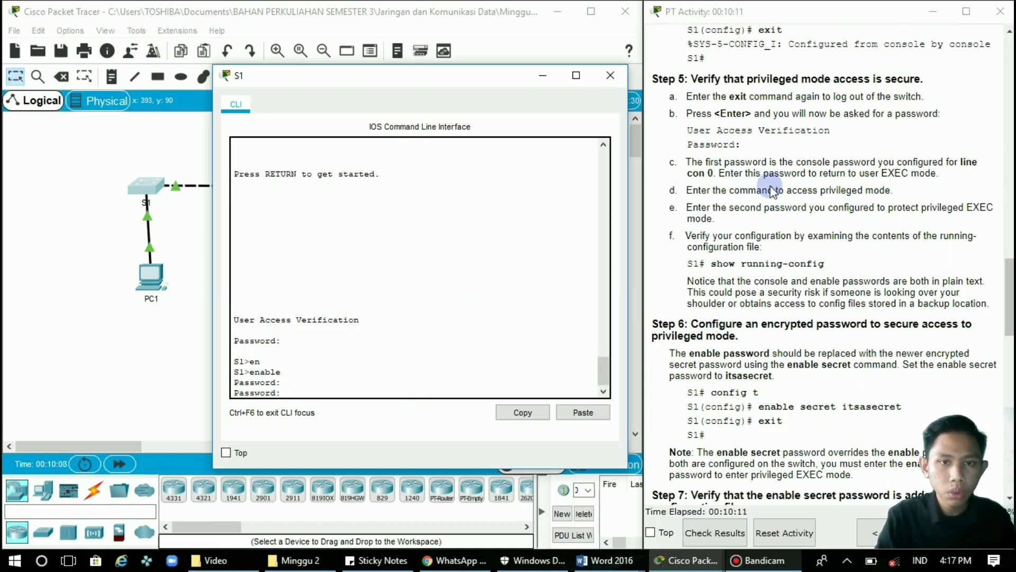
pyautogui.scroll(1, 771, 191)
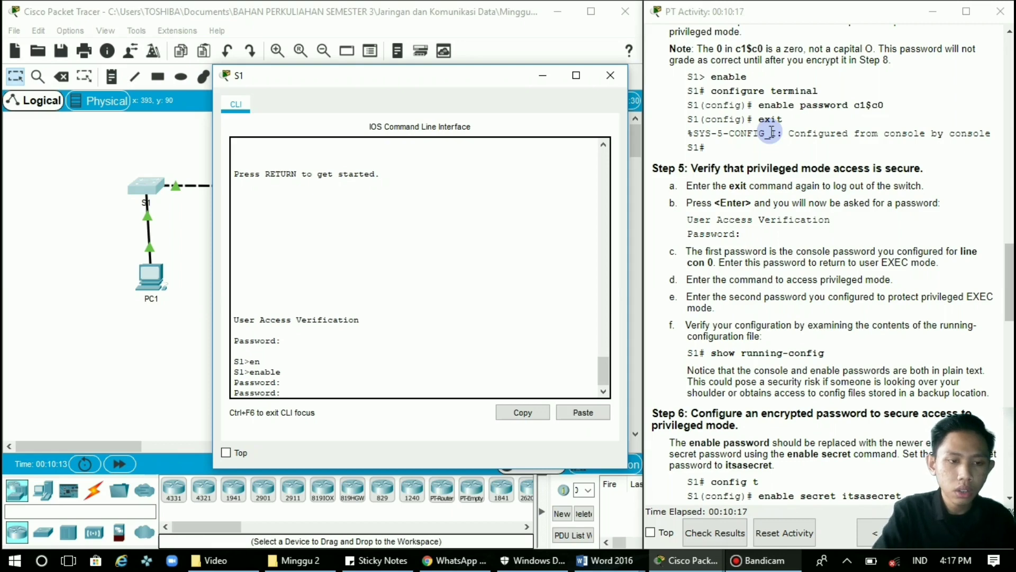
pyautogui.press('Return')
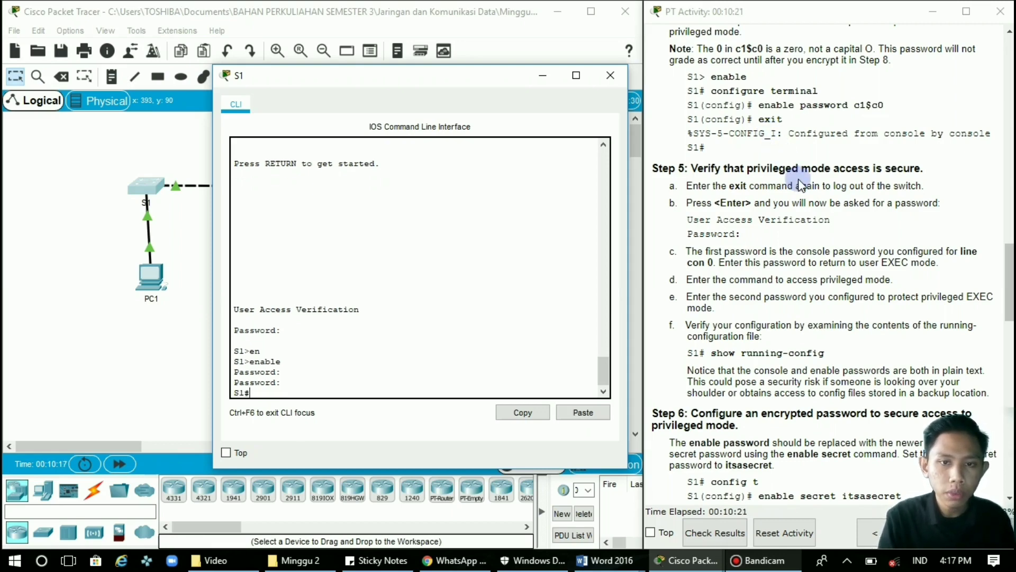
pyautogui.scroll(-1, 801, 186)
pyautogui.click(376, 364)
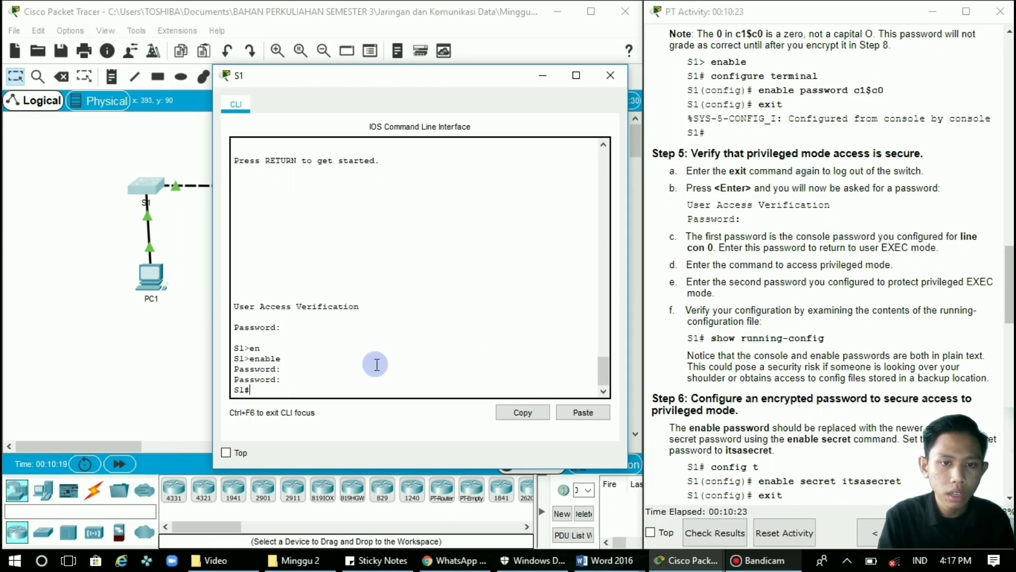
pyautogui.scroll(3, 782, 254)
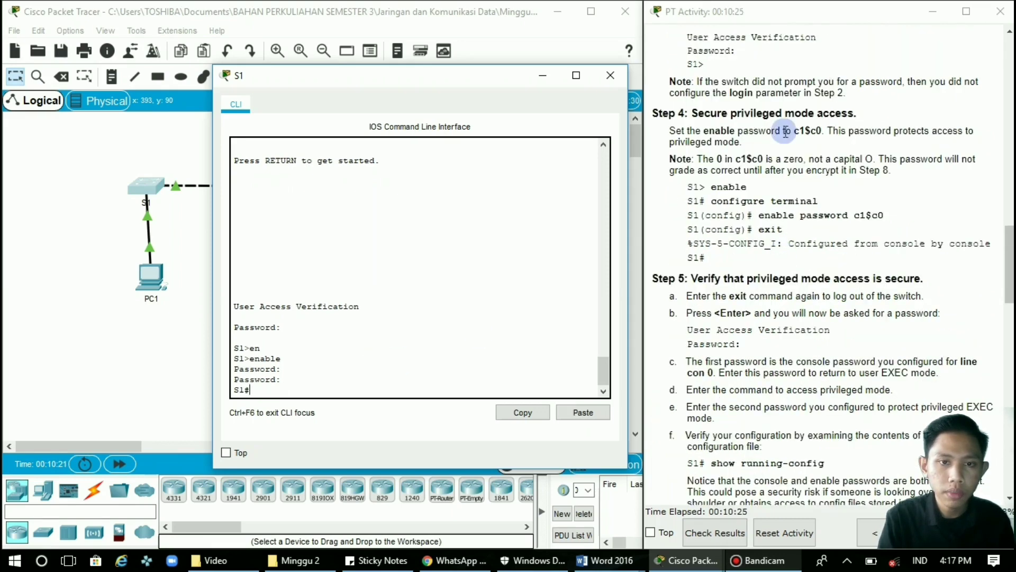
pyautogui.scroll(-3, 846, 228)
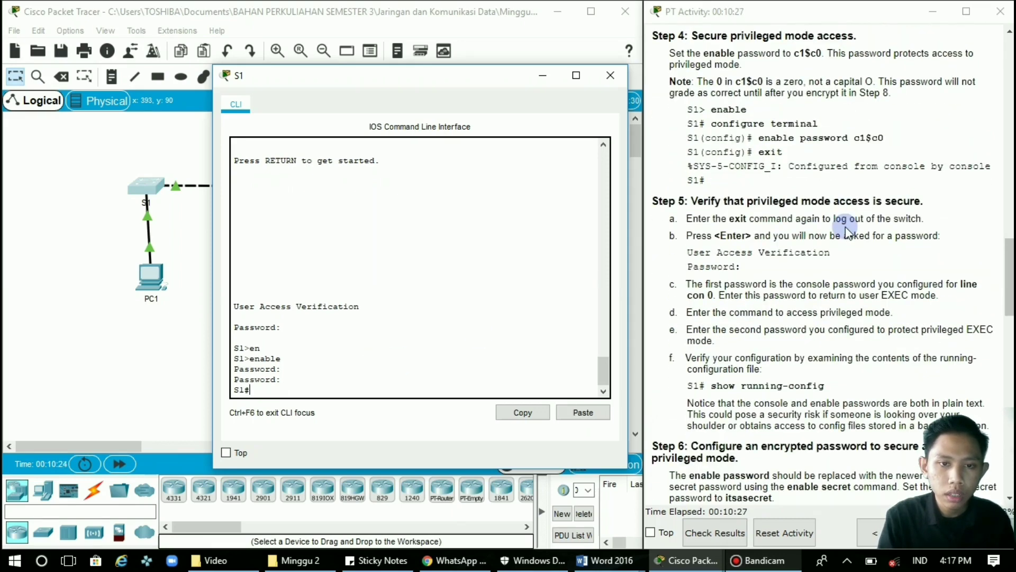
pyautogui.scroll(-1, 846, 227)
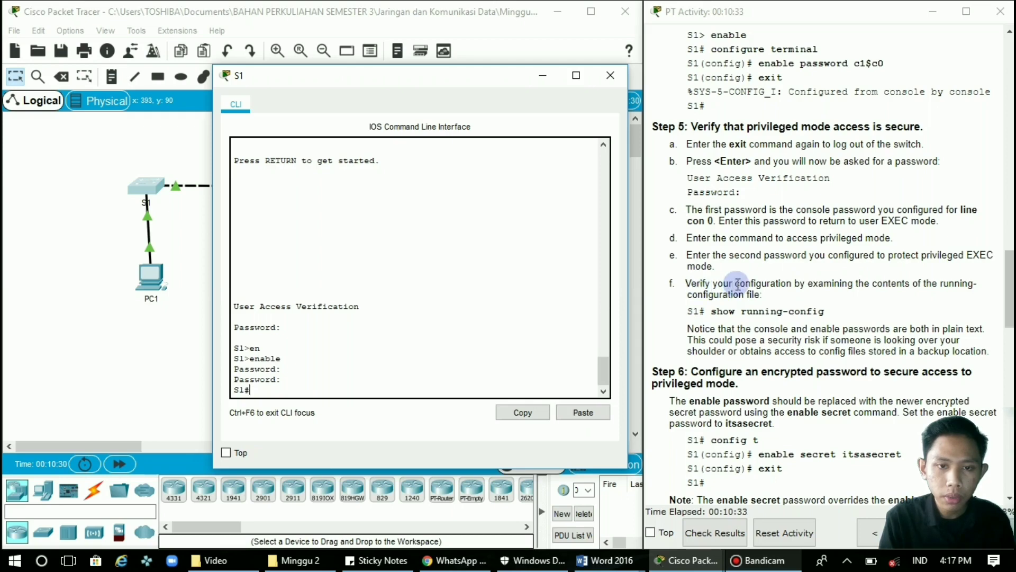
pyautogui.click(438, 396)
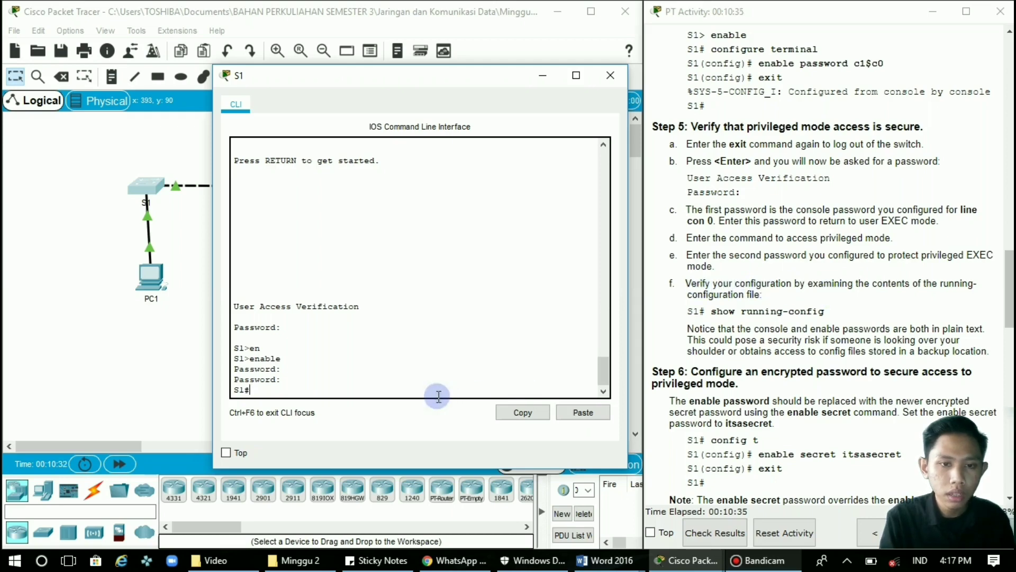
pyautogui.write('show')
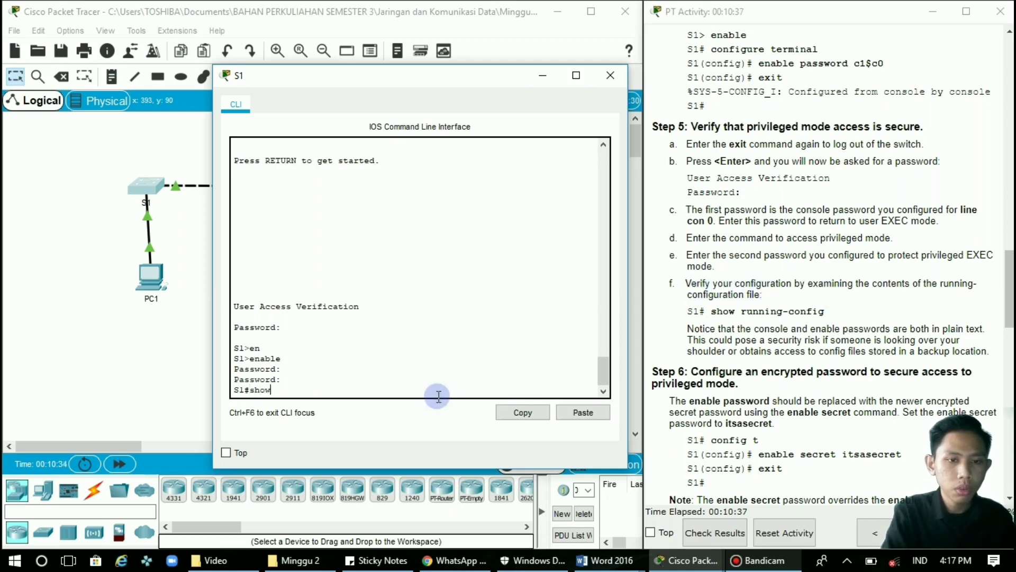
pyautogui.write(' run')
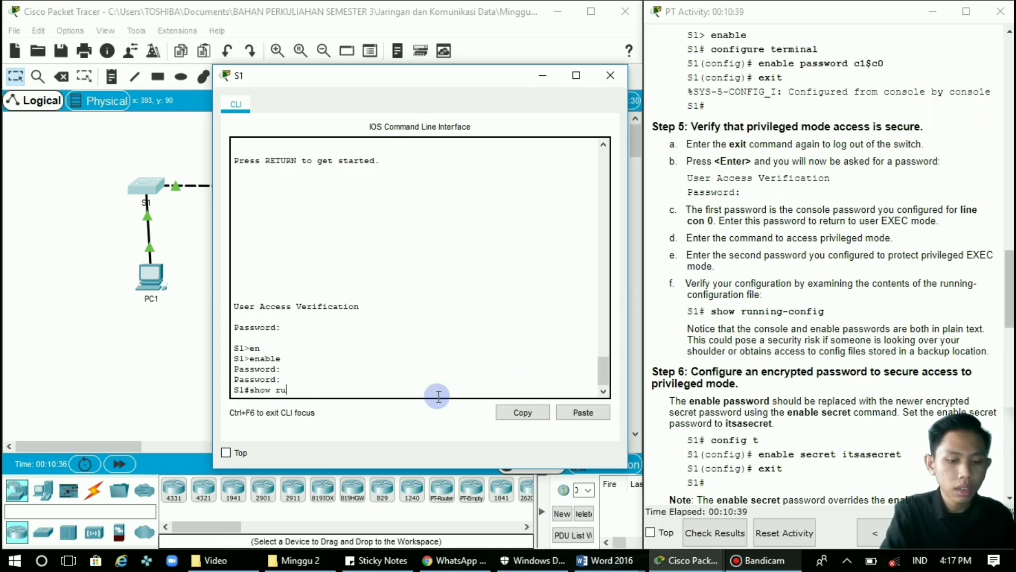
pyautogui.press('Tab')
pyautogui.press('Return')
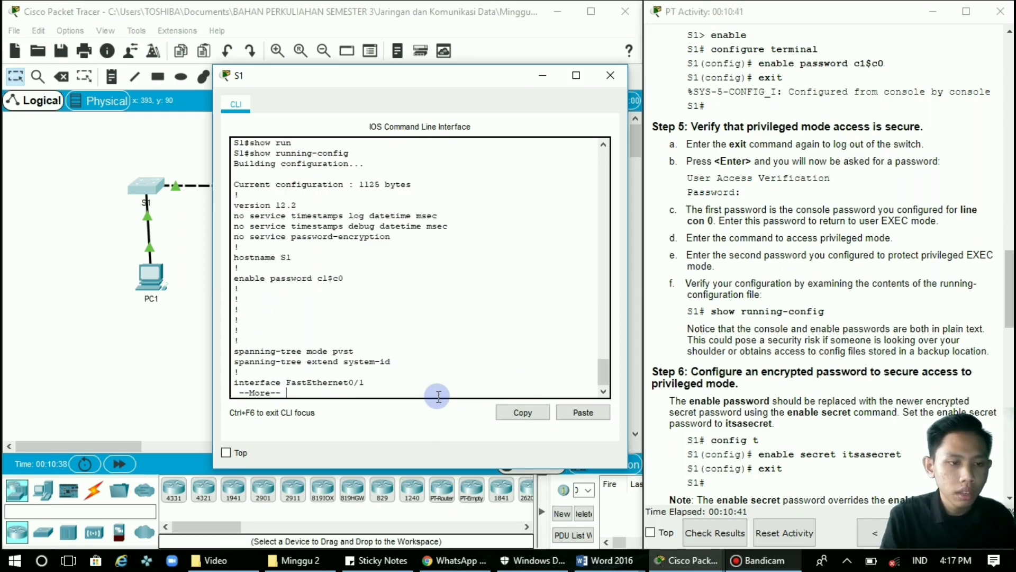
pyautogui.press('space')
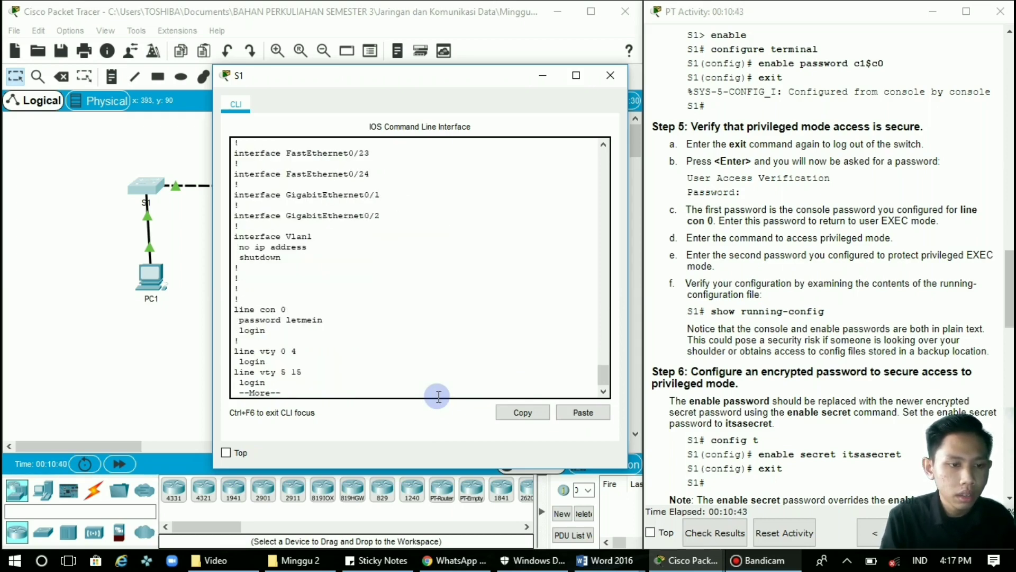
pyautogui.press('space')
pyautogui.press('Return')
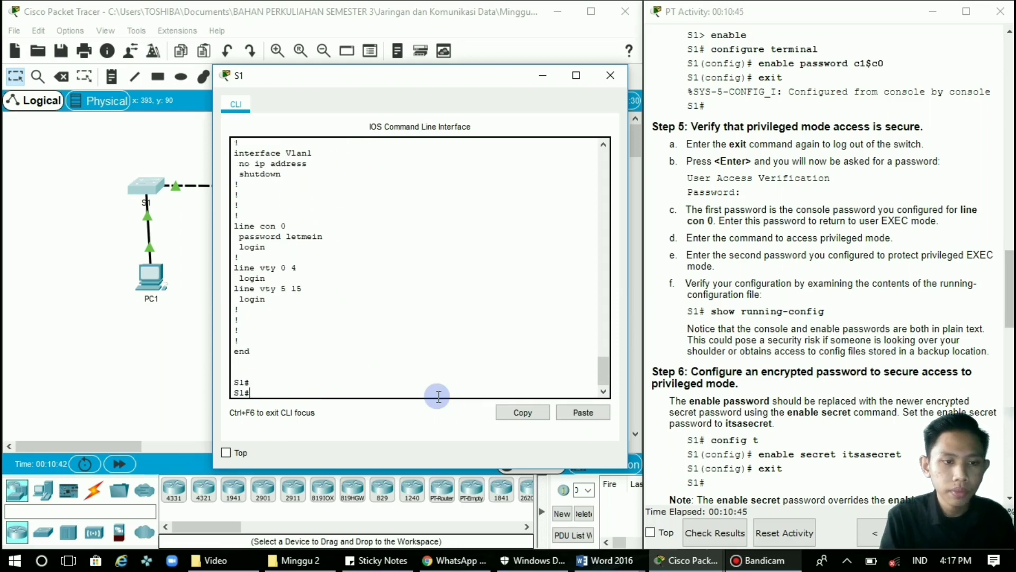
pyautogui.scroll(-1, 852, 350)
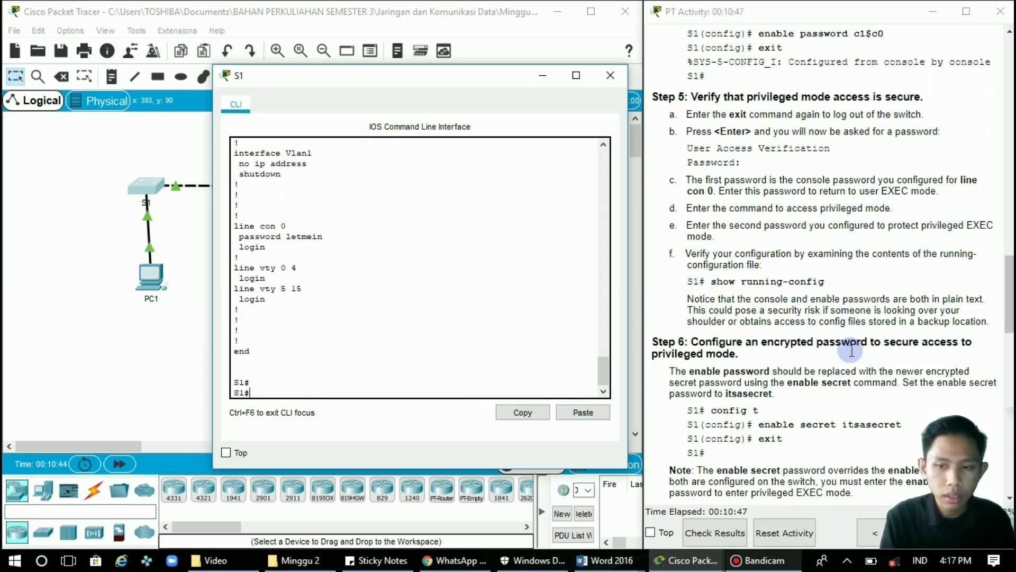
pyautogui.scroll(-8, 852, 350)
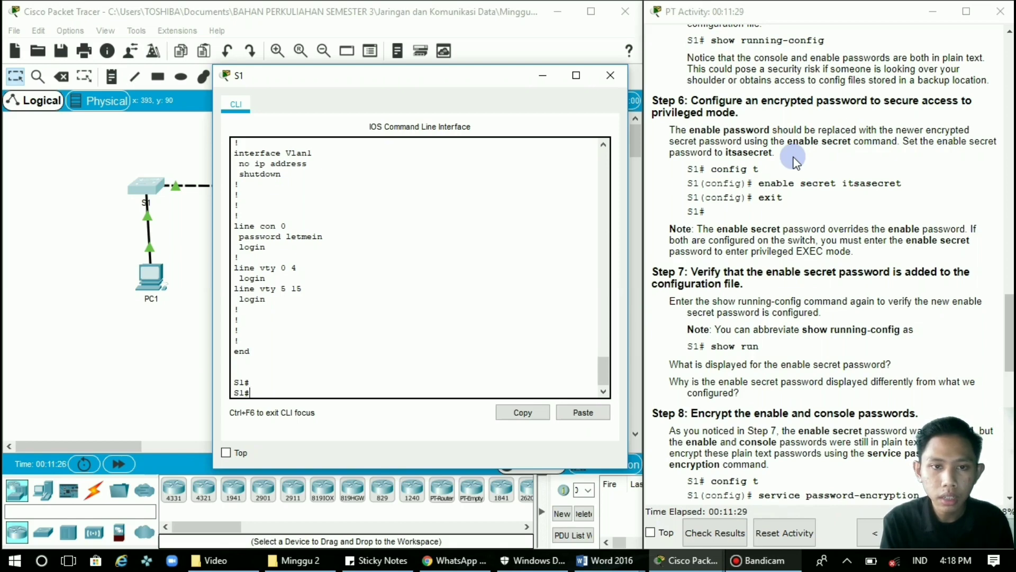
# Enter global configuration mode on S1 with configure terminal, correcting a mistyped command.
pyautogui.click(324, 379)
pyautogui.write('co')
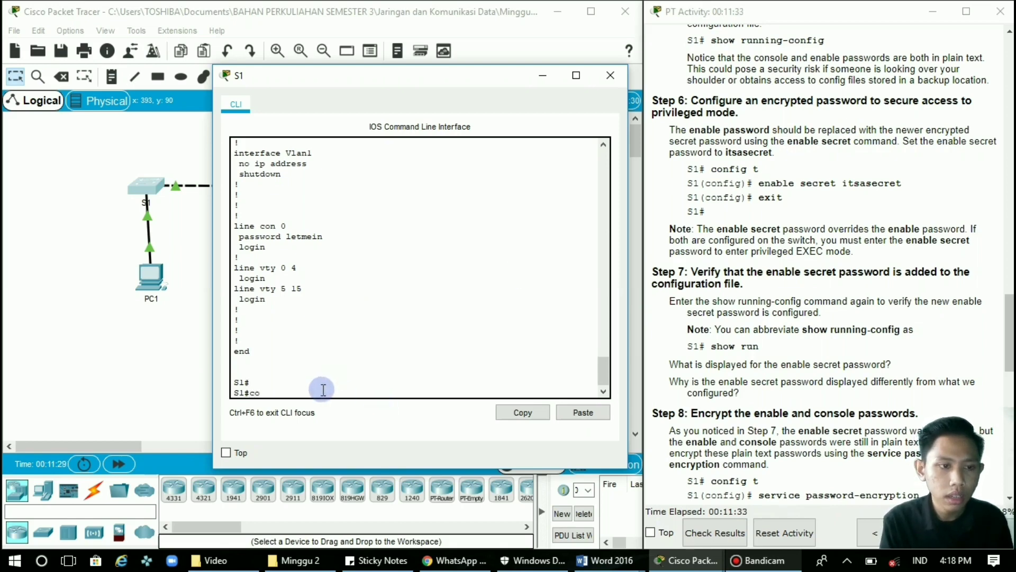
pyautogui.write('n')
pyautogui.press('Tab')
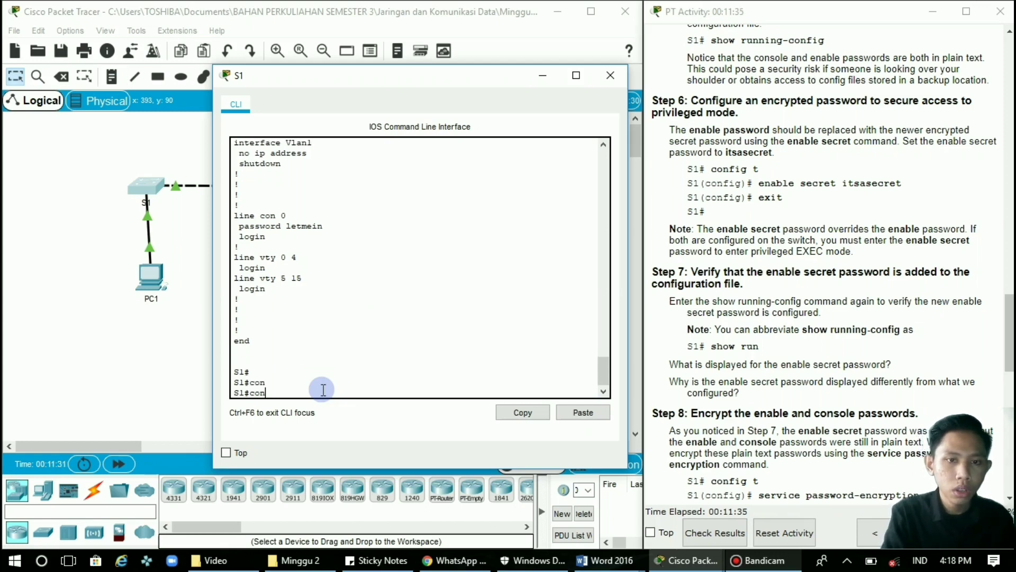
pyautogui.write('ig t')
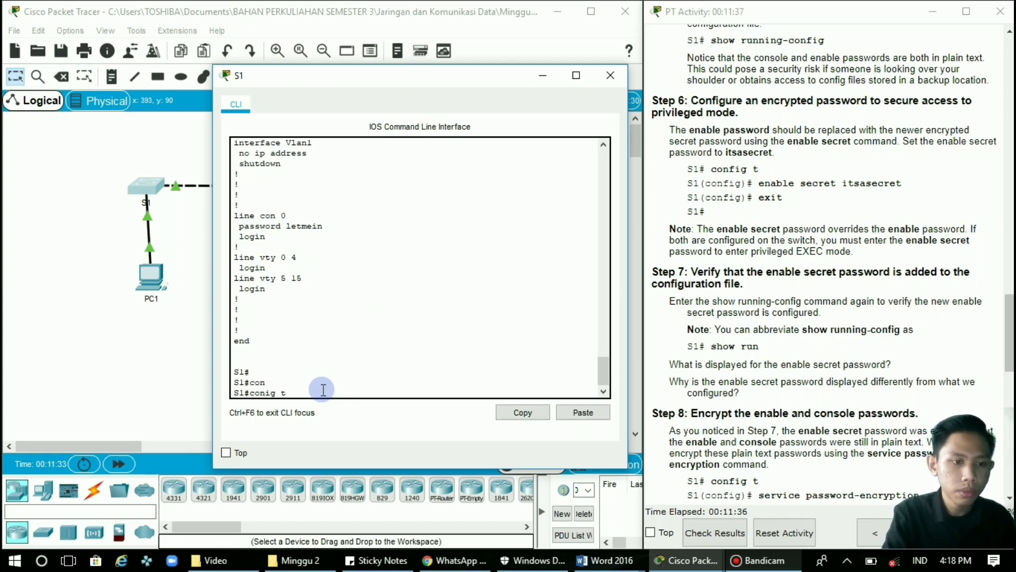
pyautogui.press('Return')
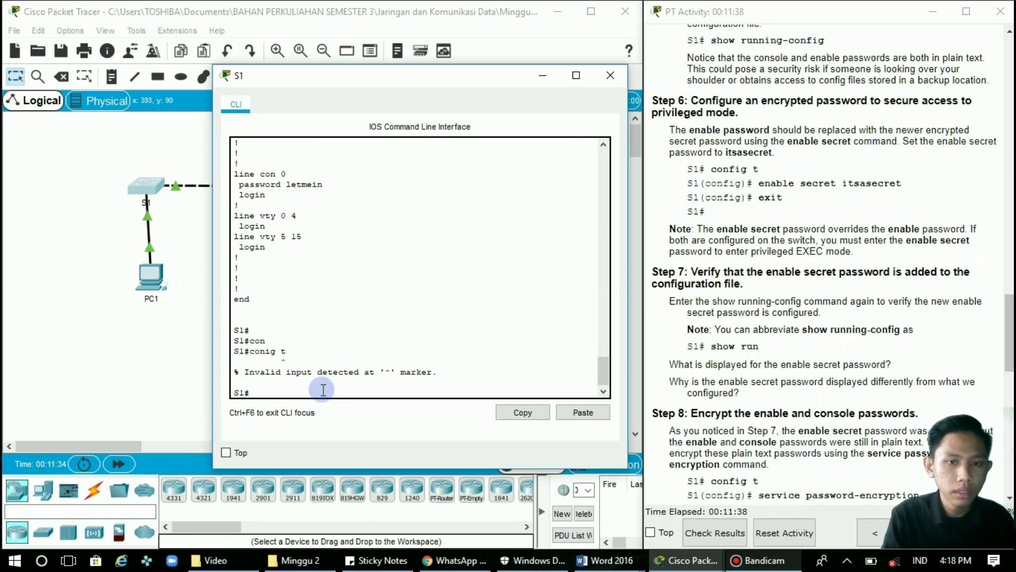
pyautogui.write('co')
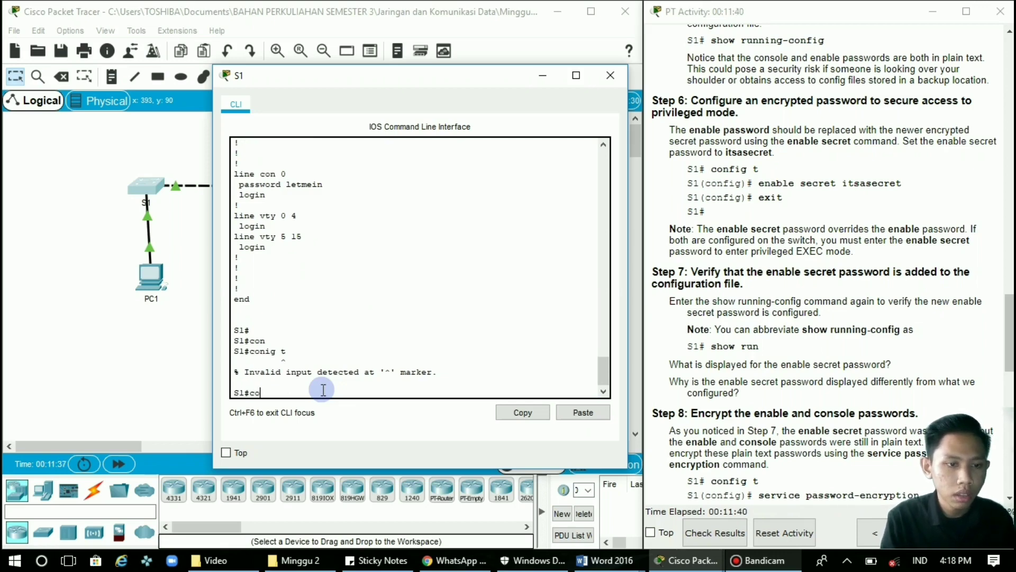
pyautogui.write('nfig')
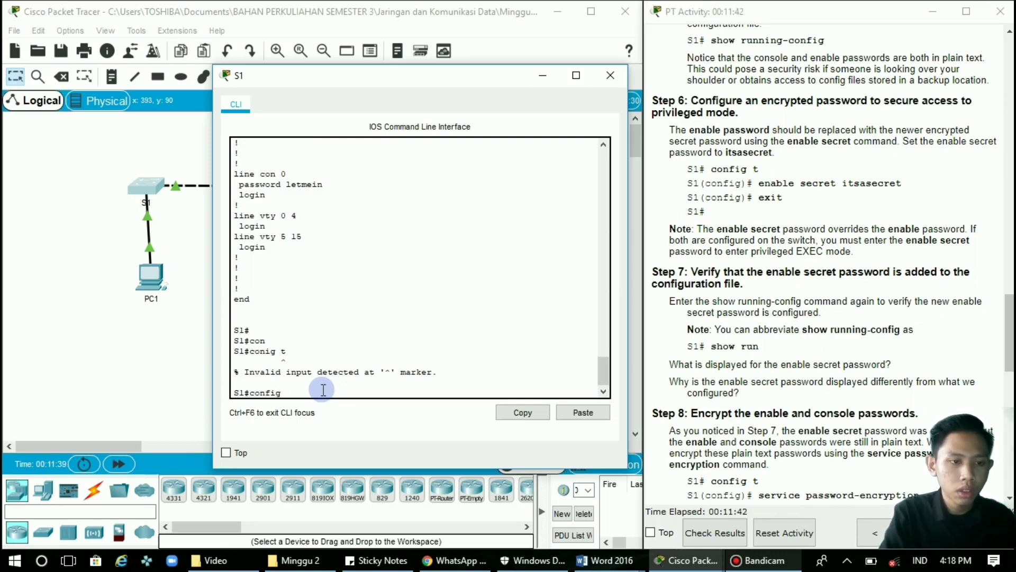
pyautogui.press('BackSpace')
pyautogui.press('BackSpace')
pyautogui.press('BackSpace')
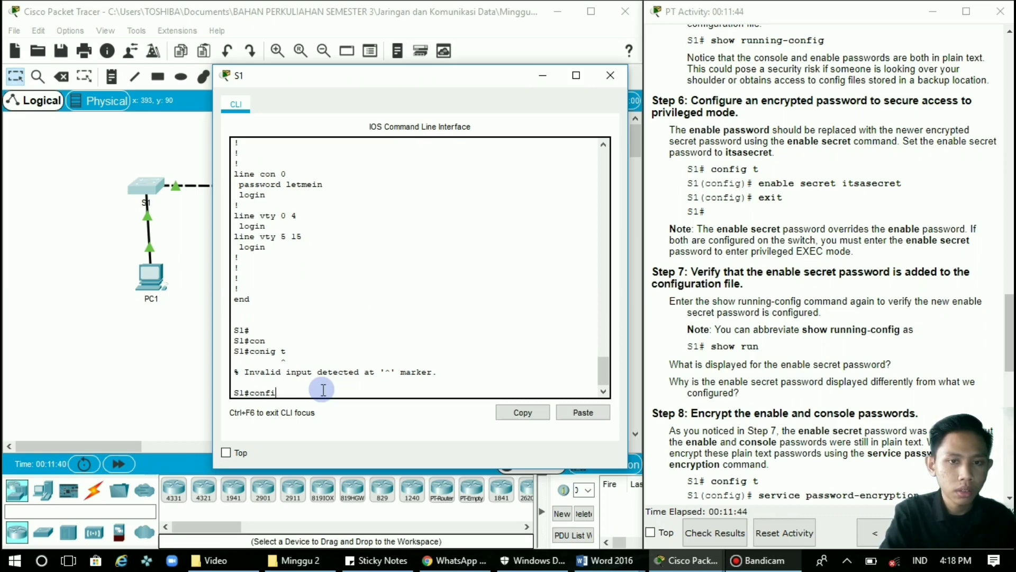
pyautogui.write('f')
pyautogui.press('Tab')
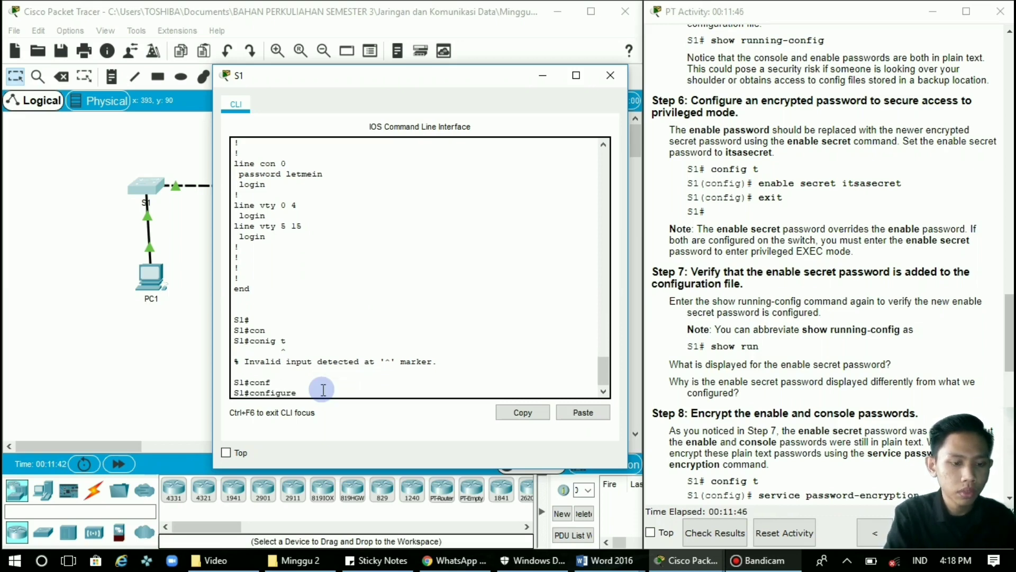
pyautogui.write('te')
pyautogui.press('Tab')
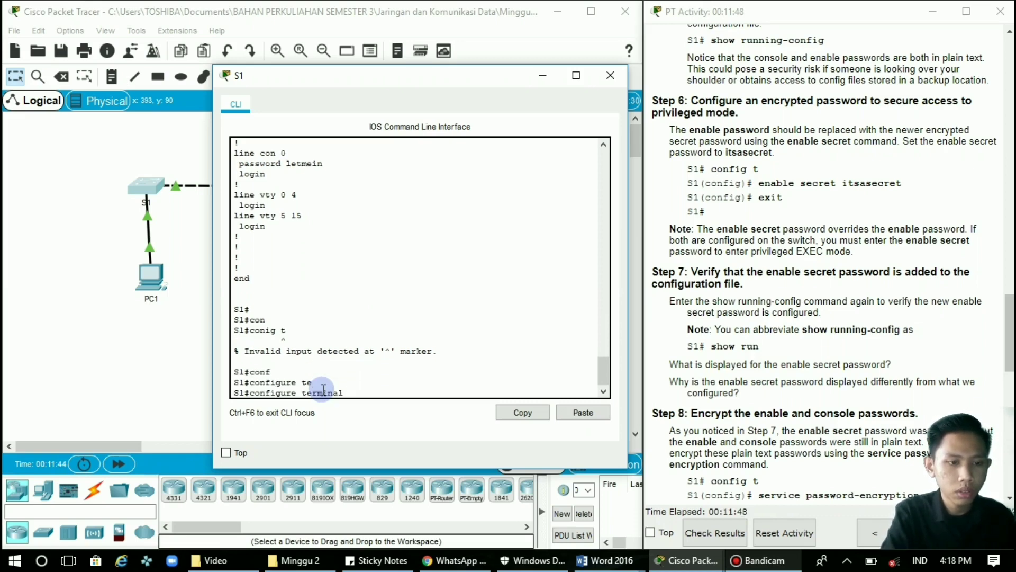
pyautogui.press('Return')
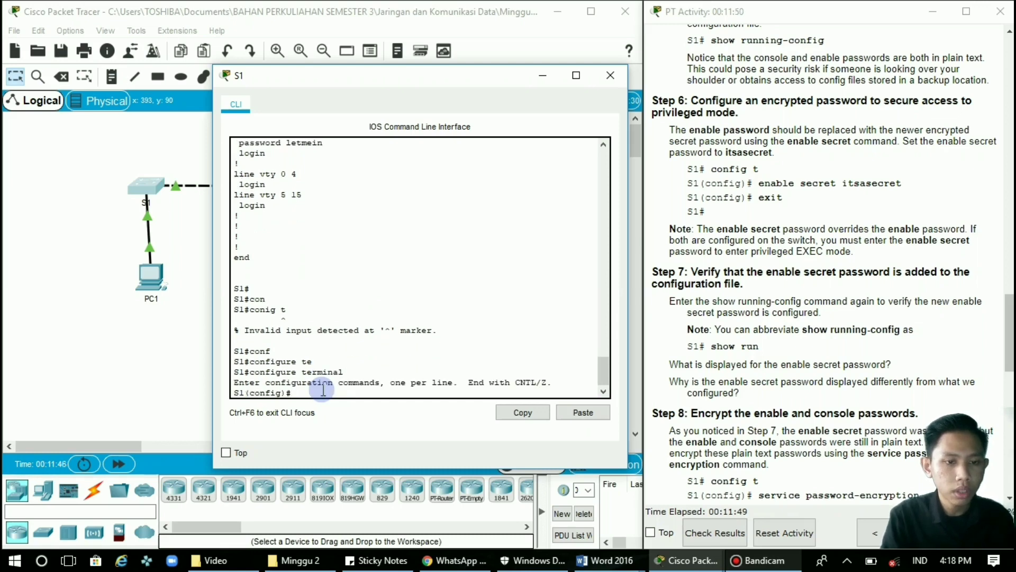
# Set the Step 6 enable secret password on S1 and exit back to S1#.
pyautogui.write('en')
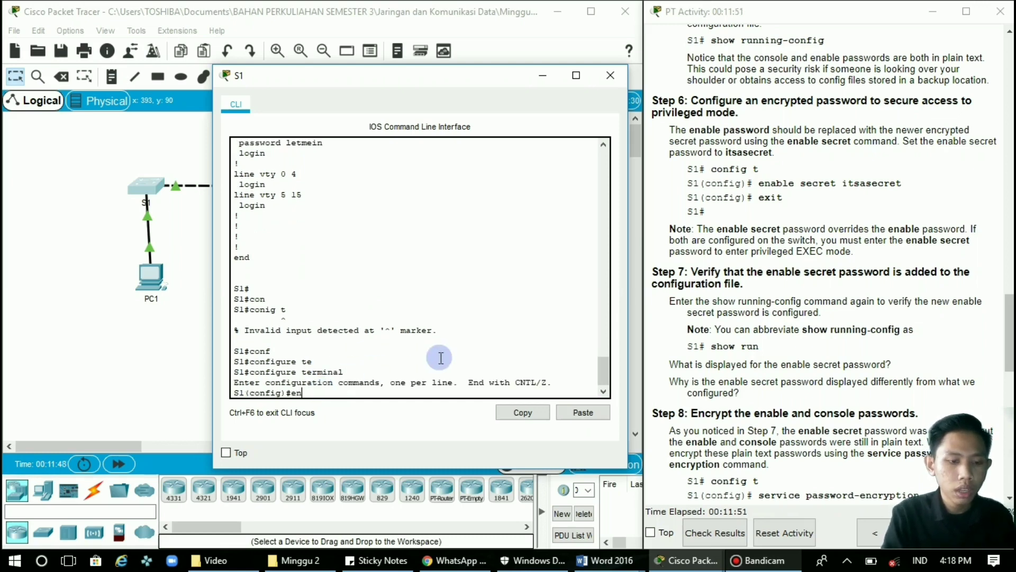
pyautogui.write('able sec')
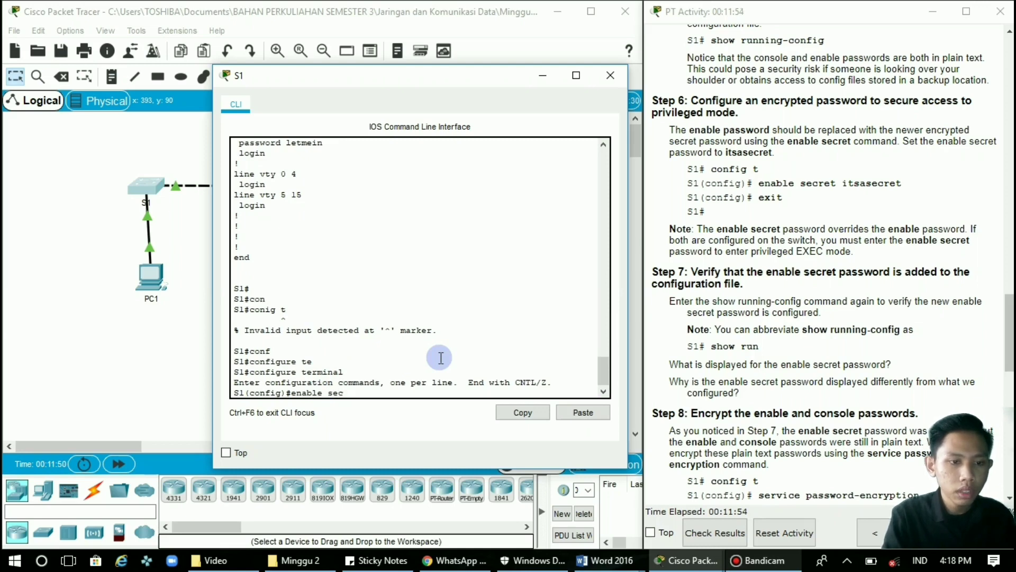
pyautogui.press('Tab')
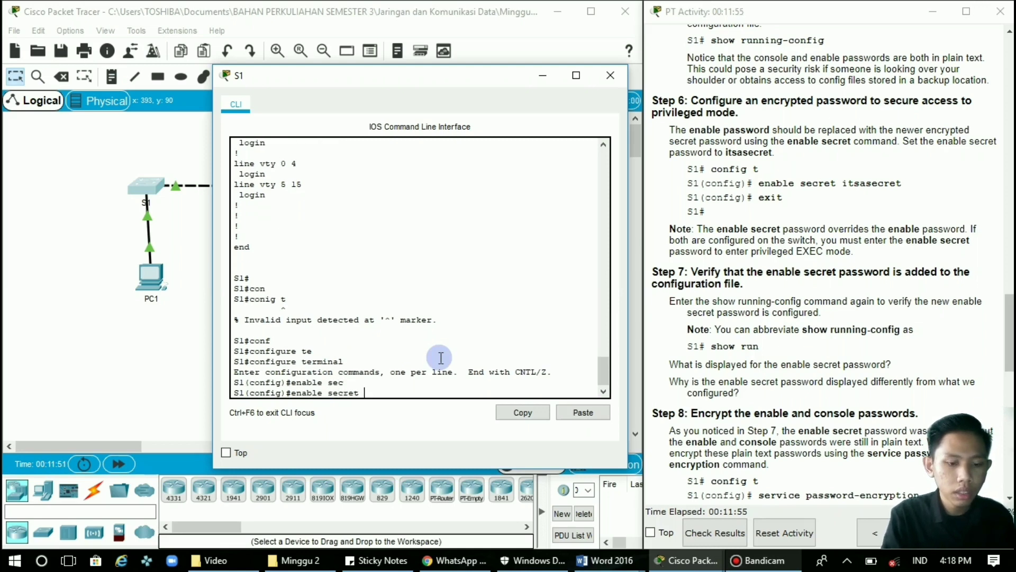
pyautogui.write('itsa')
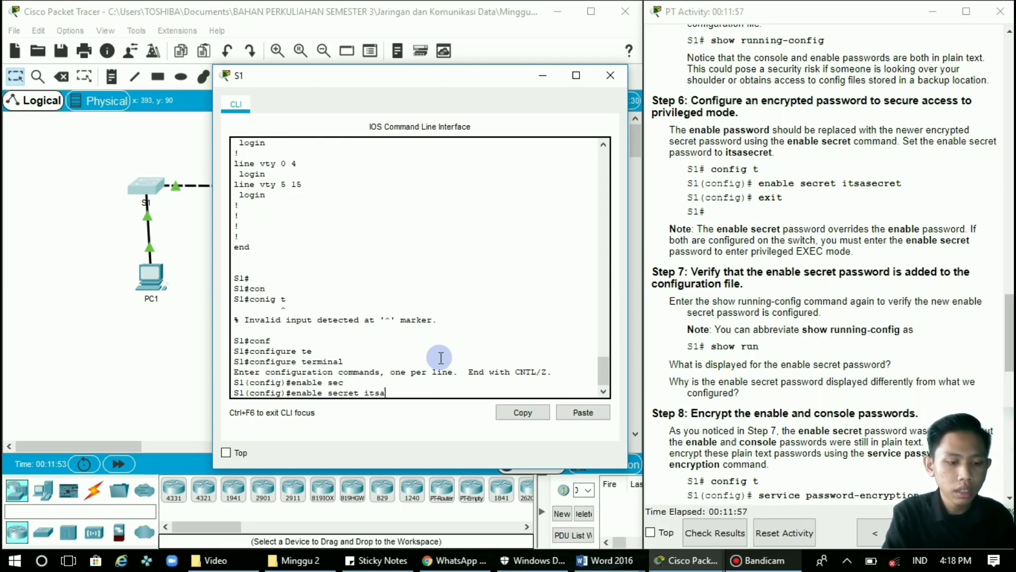
pyautogui.write('secret')
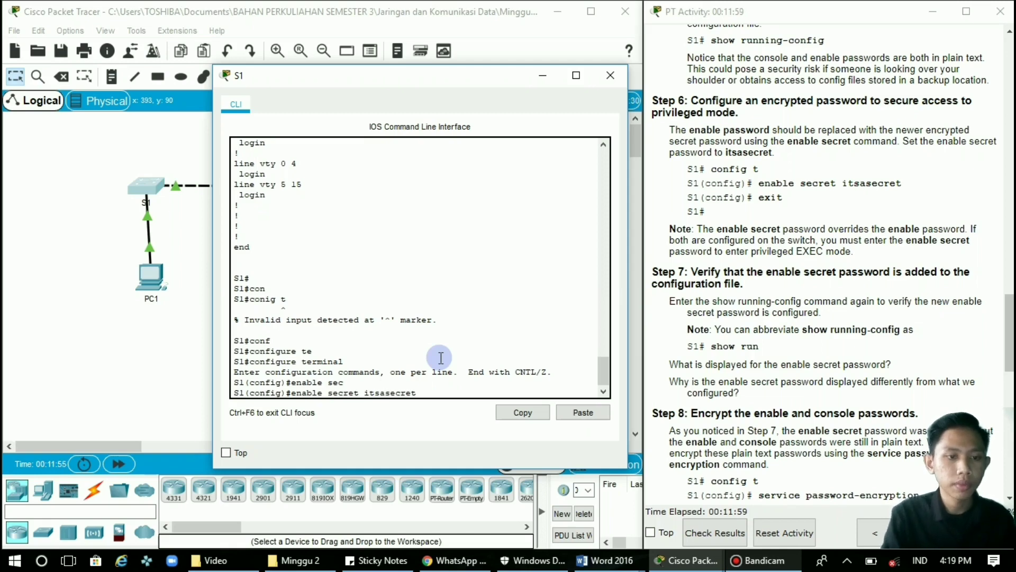
pyautogui.press('Return')
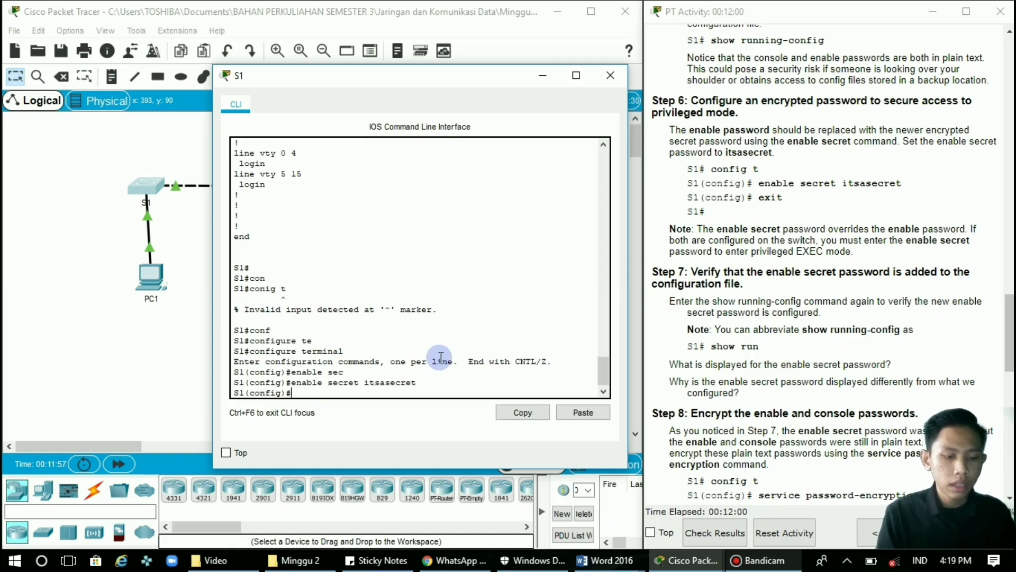
pyautogui.write('exi')
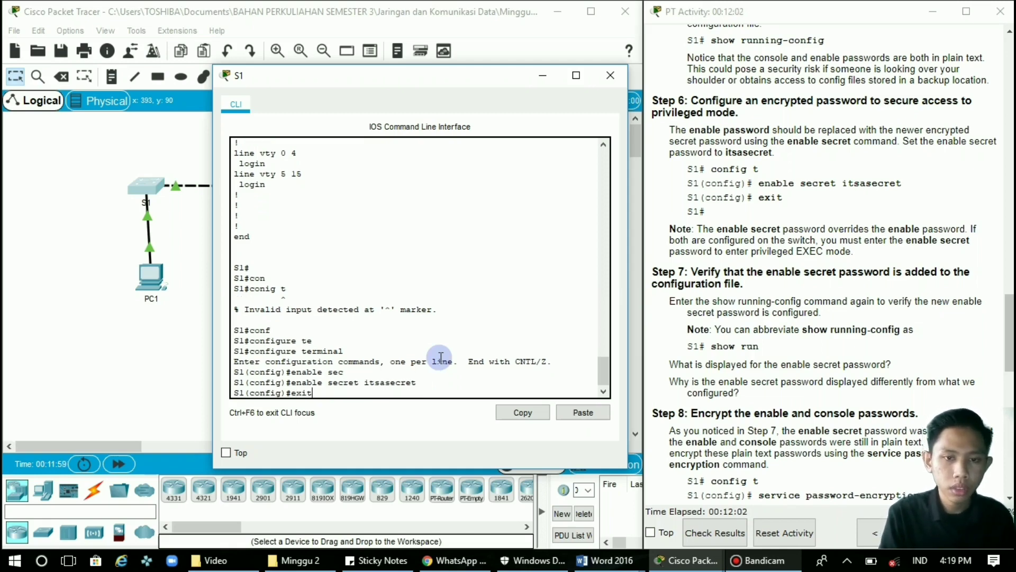
pyautogui.write('t')
pyautogui.press('Return')
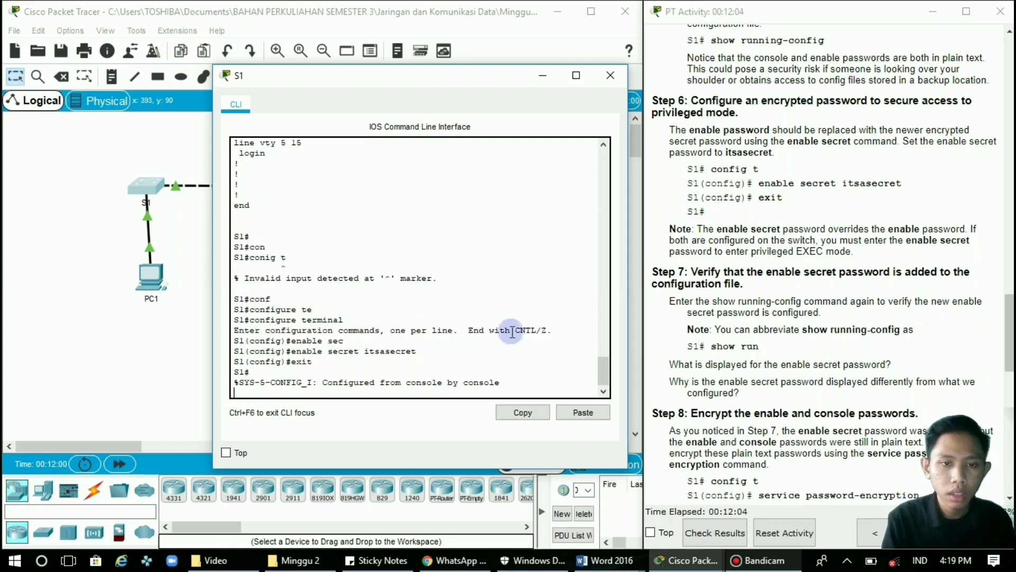
pyautogui.scroll(-3, 791, 265)
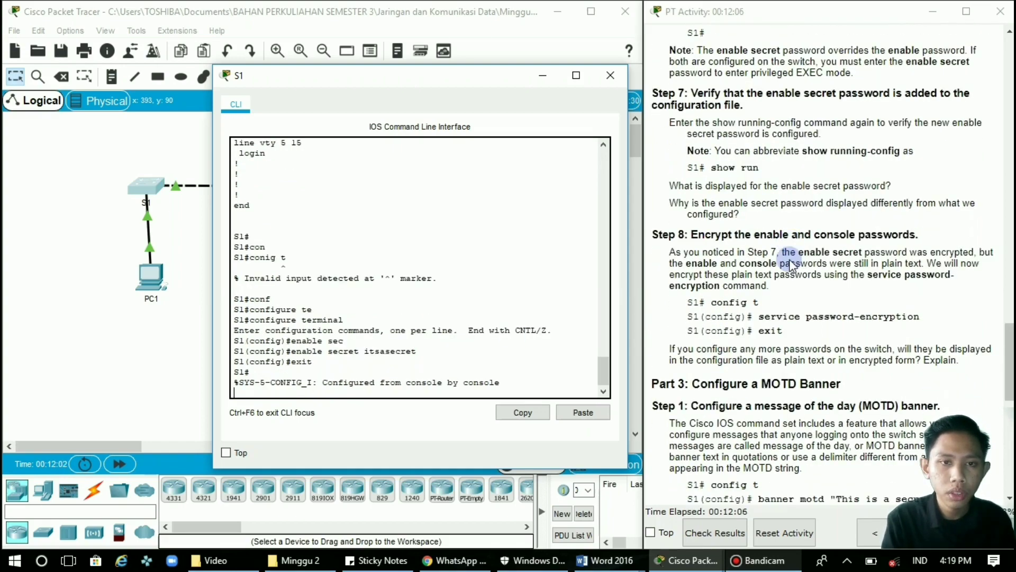
pyautogui.scroll(-1, 788, 201)
pyautogui.scroll(1, 778, 106)
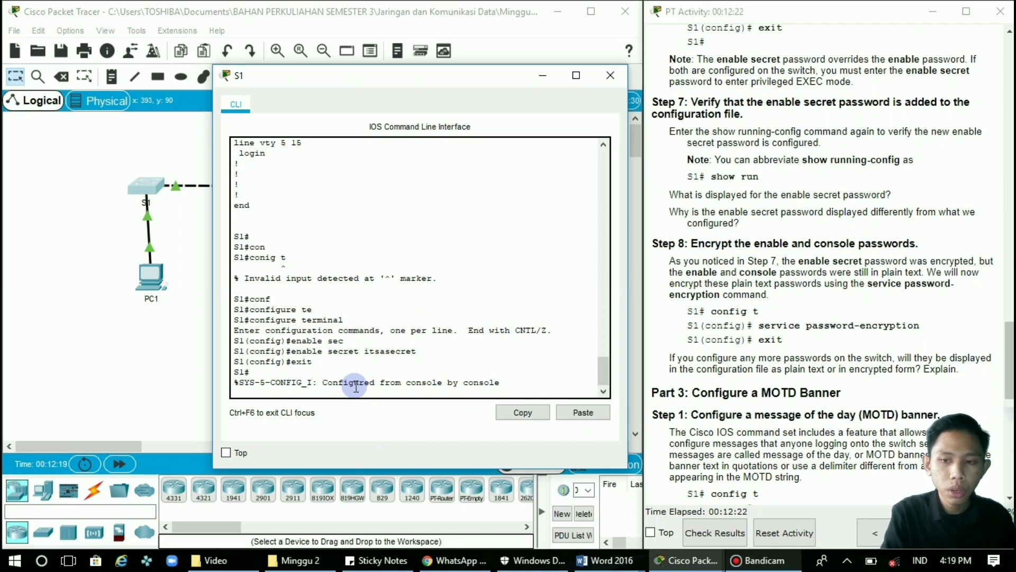
pyautogui.press('Return')
pyautogui.write('sho')
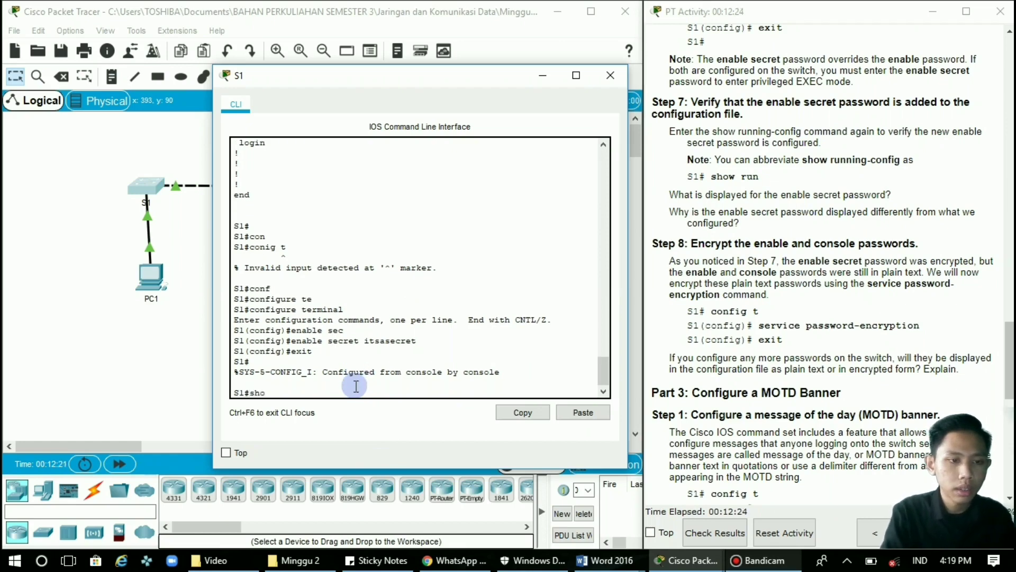
pyautogui.write('w r')
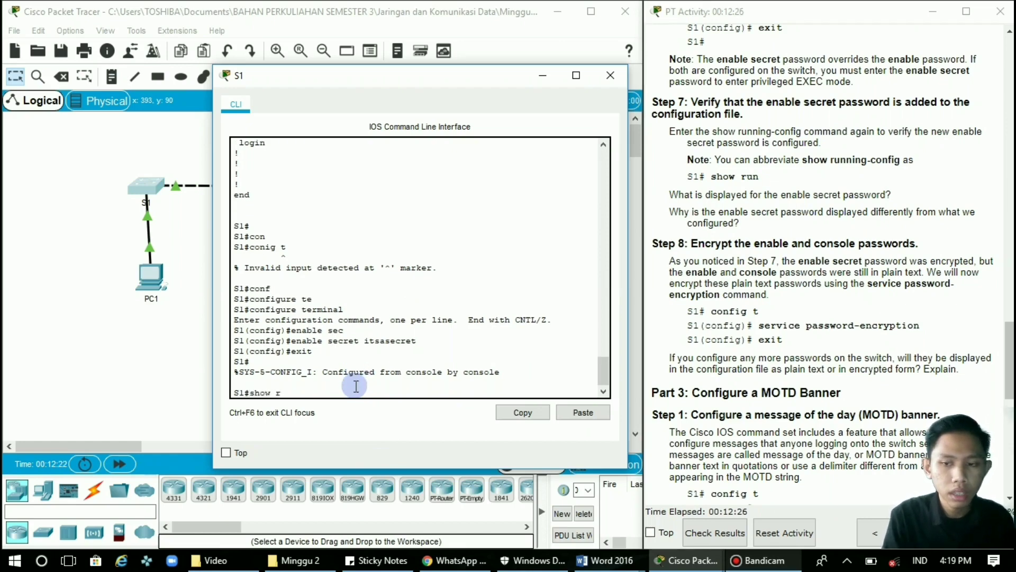
pyautogui.write('un')
pyautogui.press('Return')
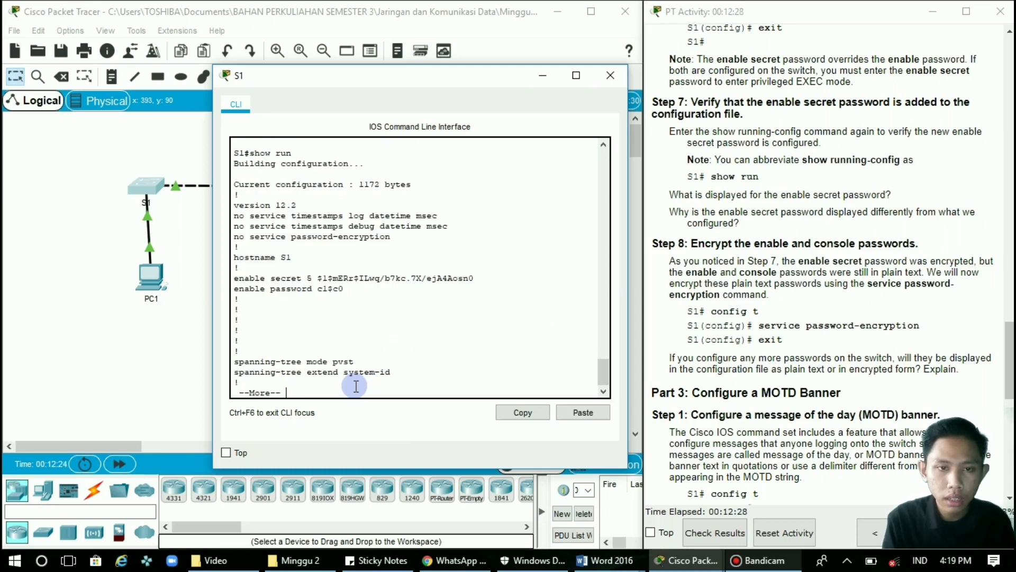
pyautogui.press('q')
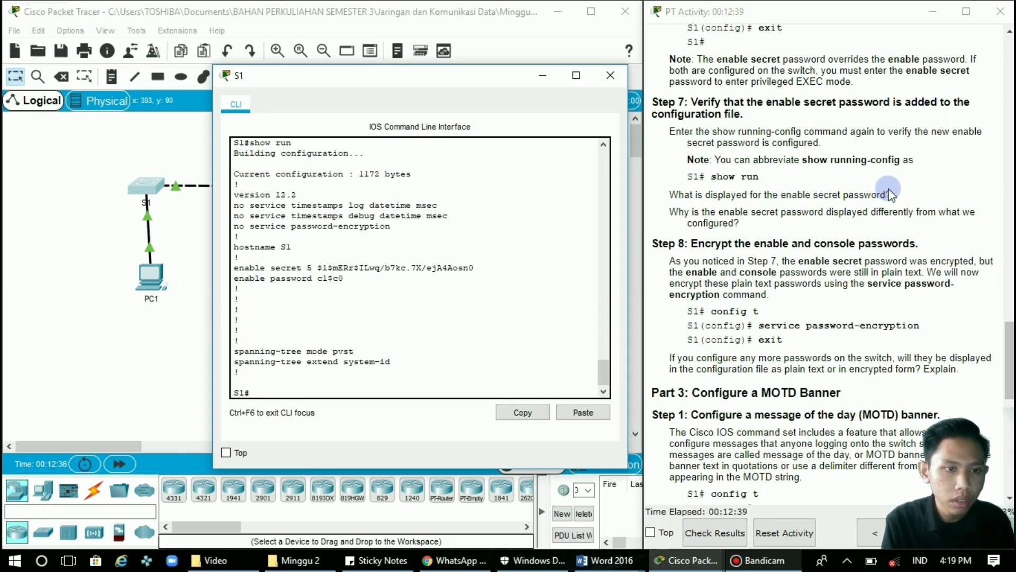
pyautogui.scroll(5, 466, 300)
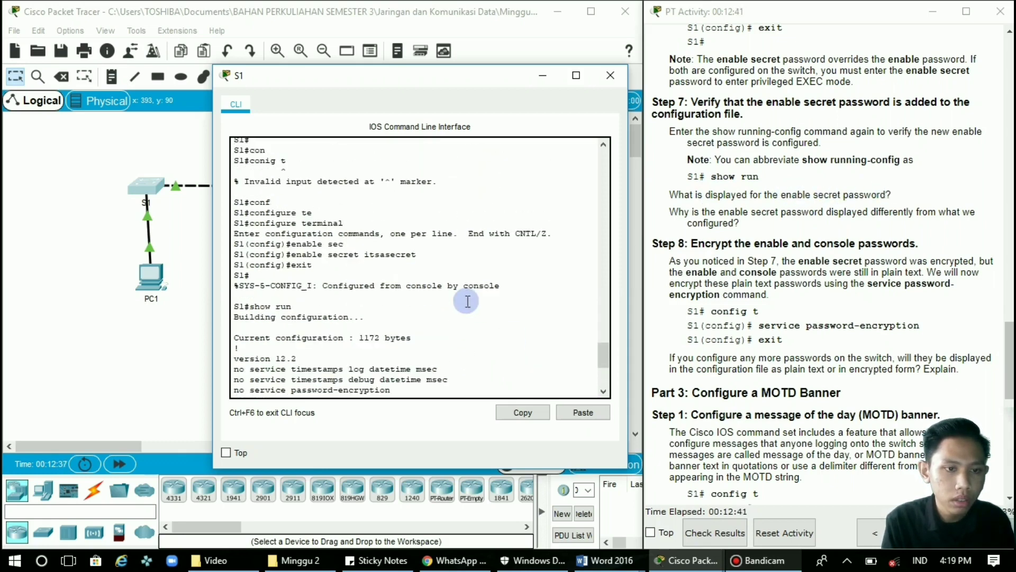
pyautogui.scroll(1, 468, 301)
pyautogui.scroll(-2, 468, 301)
pyautogui.scroll(5, 465, 301)
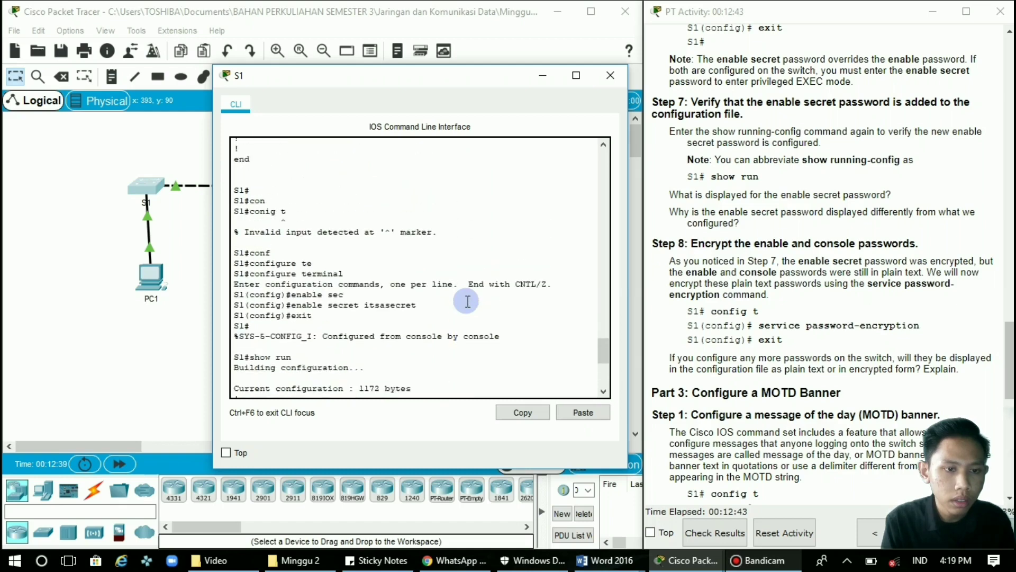
pyautogui.scroll(-4, 467, 301)
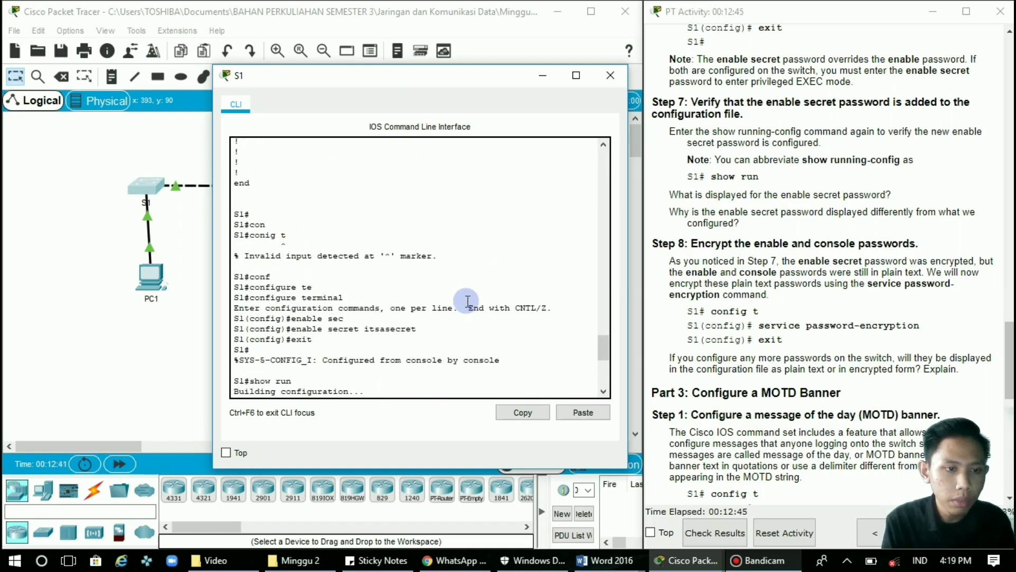
pyautogui.scroll(-10, 468, 302)
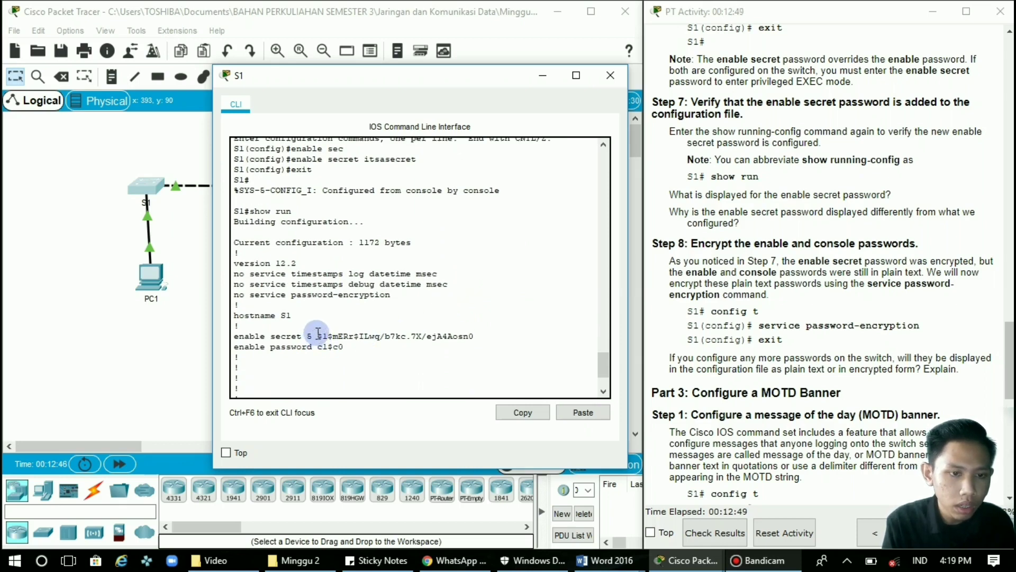
pyautogui.moveTo(321, 336); pyautogui.dragTo(489, 335)
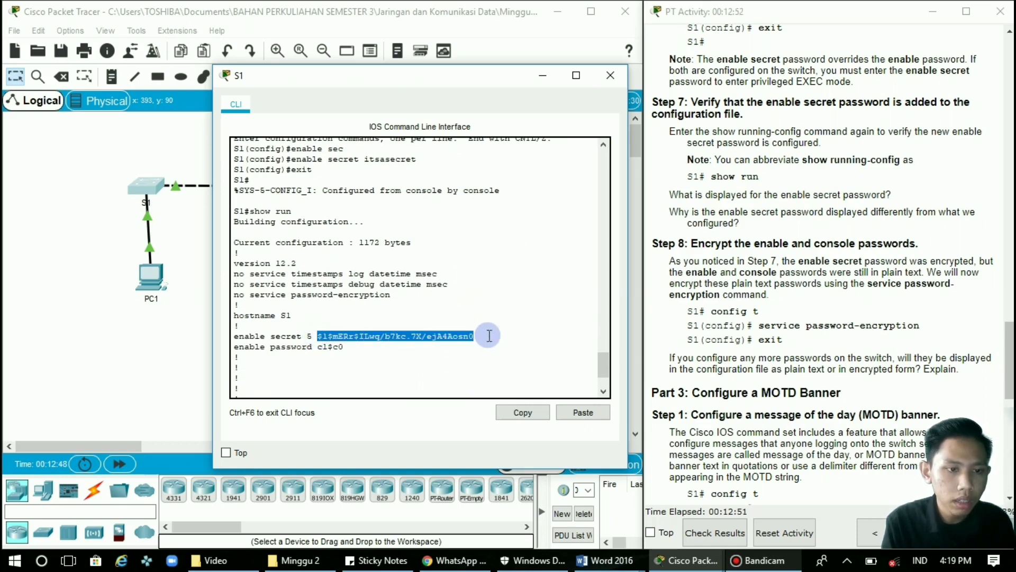
pyautogui.click(476, 335)
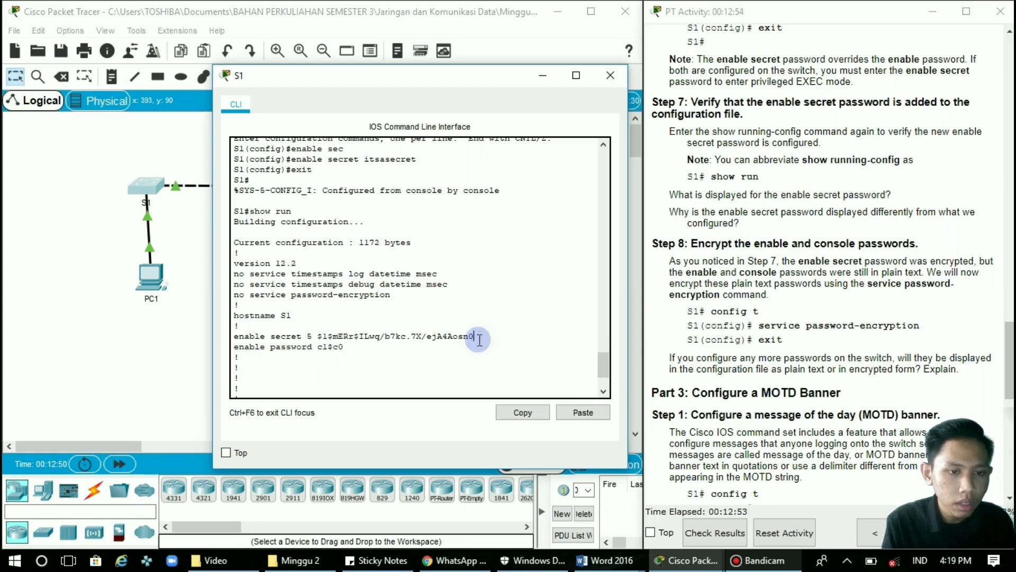
pyautogui.moveTo(471, 335); pyautogui.dragTo(317, 336)
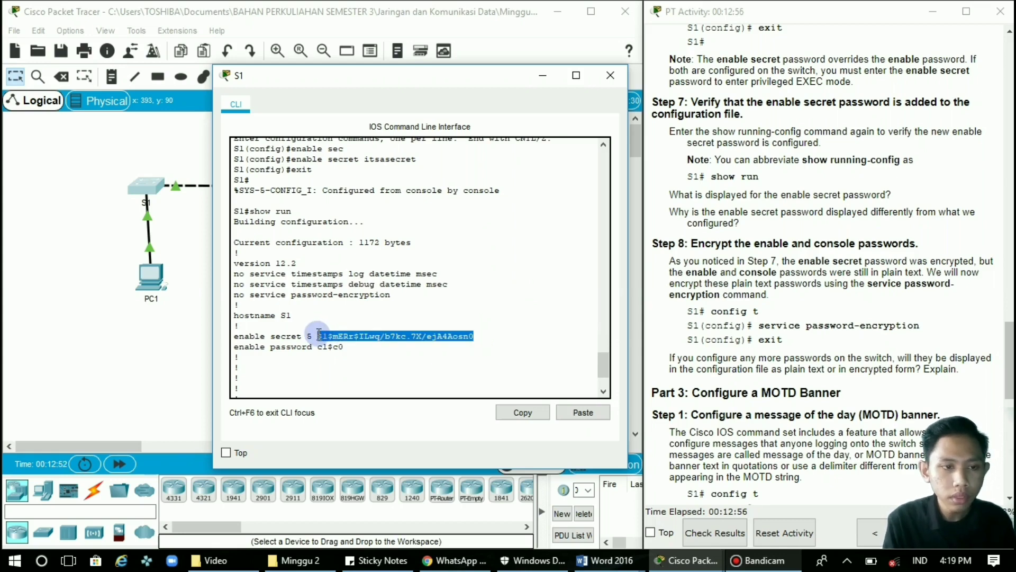
pyautogui.moveTo(497, 336); pyautogui.dragTo(464, 337)
pyautogui.scroll(-1, 465, 338)
pyautogui.scroll(-1, 465, 339)
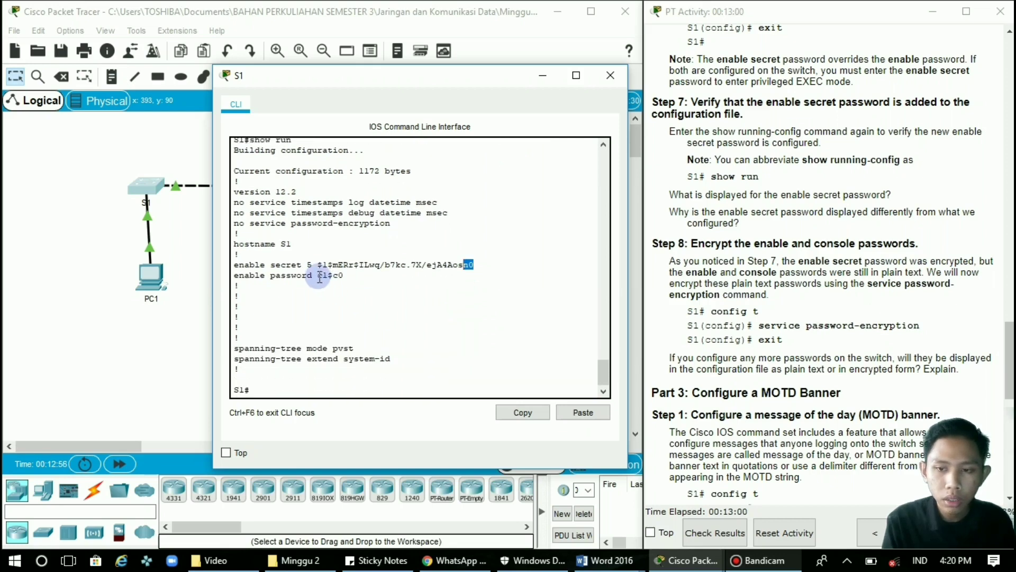
pyautogui.moveTo(318, 264); pyautogui.dragTo(490, 263)
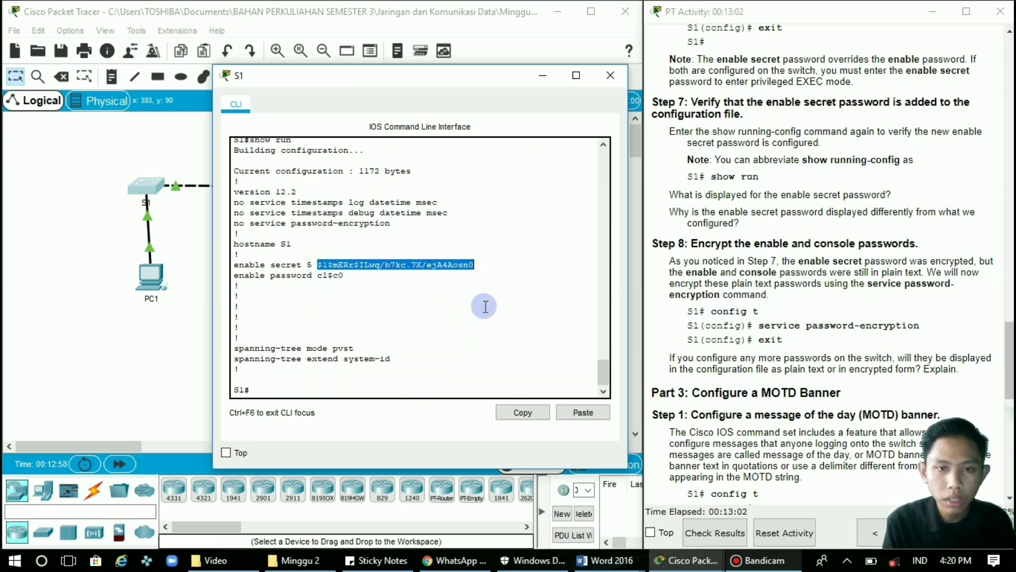
pyautogui.click(485, 306)
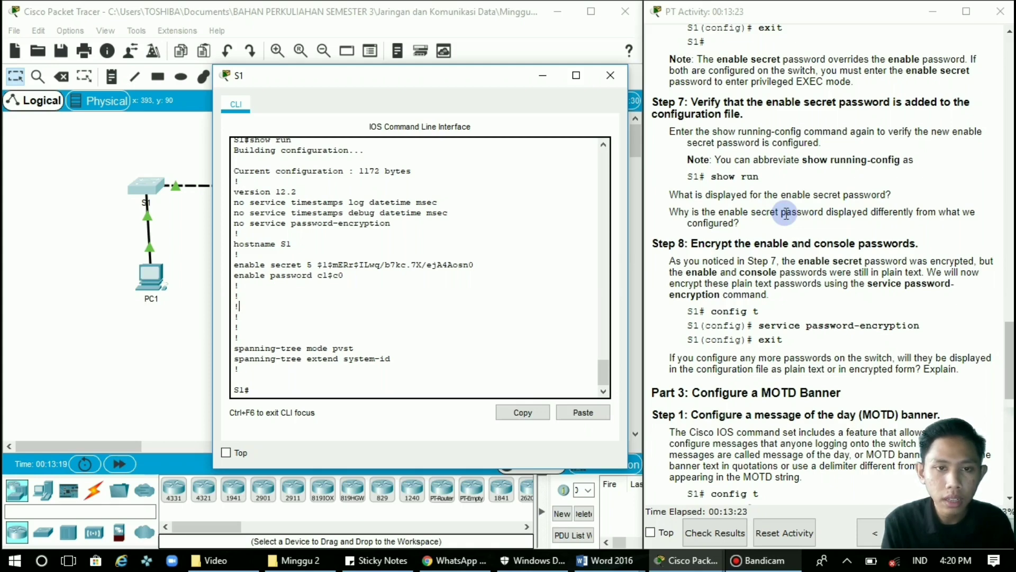
# Scroll the activity instructions down to Step 8 and the MOTD banner section.
pyautogui.scroll(-2, 786, 213)
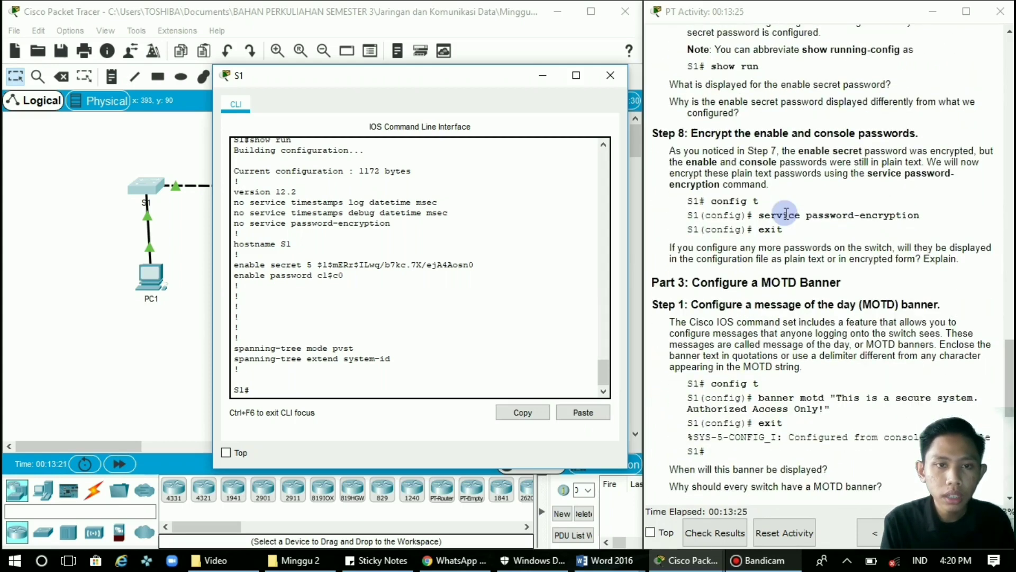
pyautogui.scroll(-1, 787, 213)
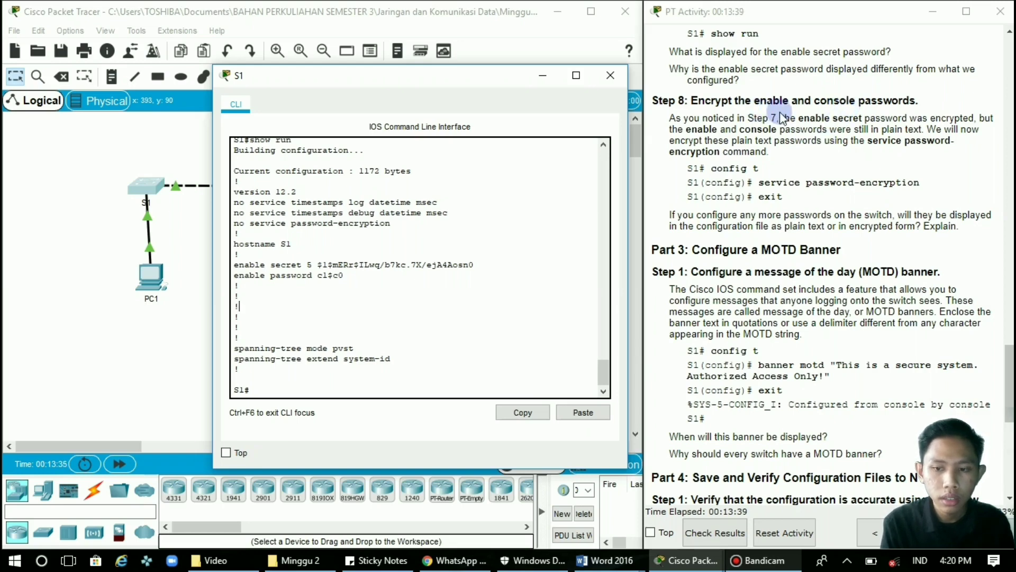
pyautogui.scroll(-1, 780, 112)
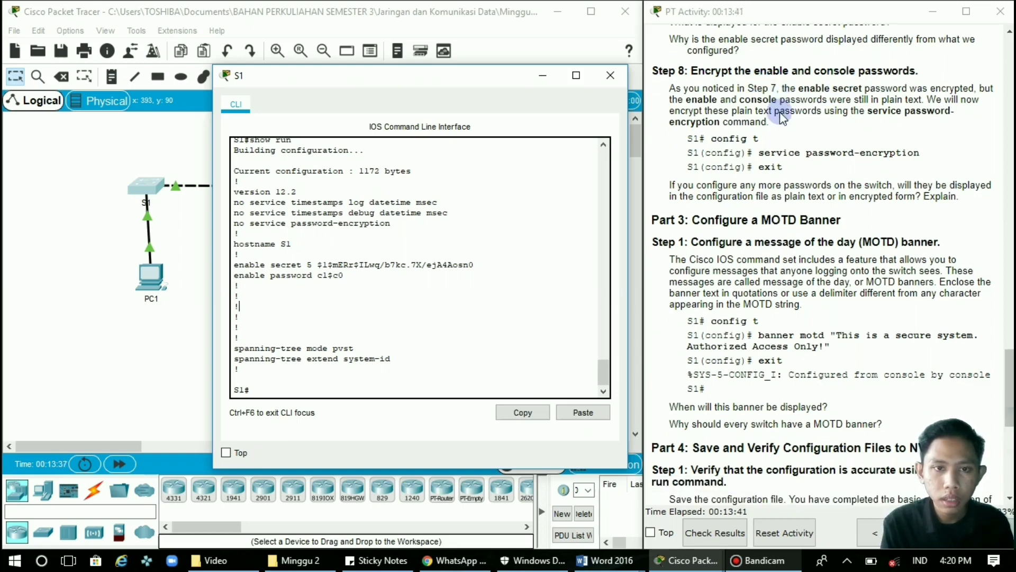
pyautogui.scroll(-1, 780, 113)
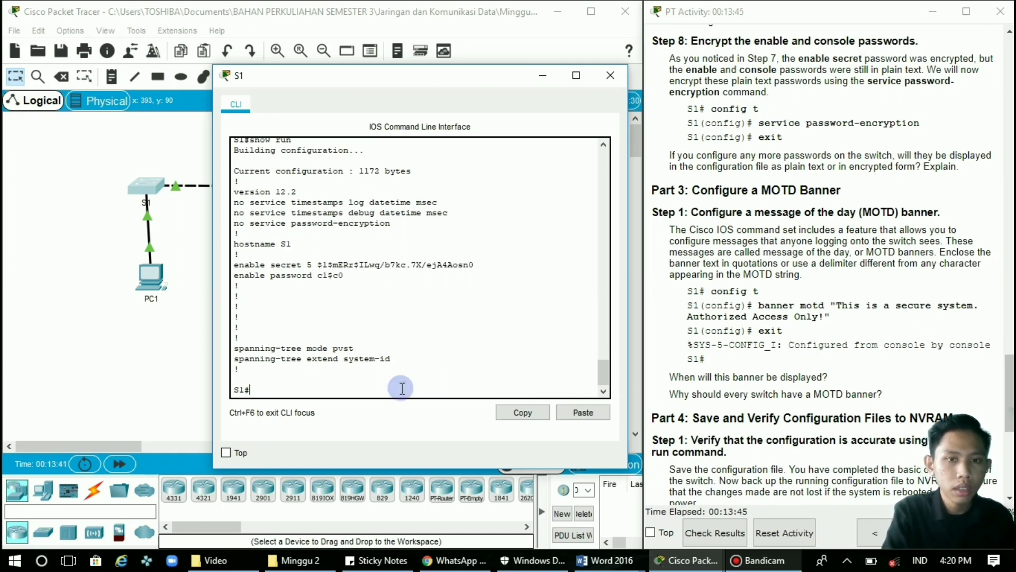
# Enter global configuration on S1 and enable service password-encryption.
pyautogui.write('config t')
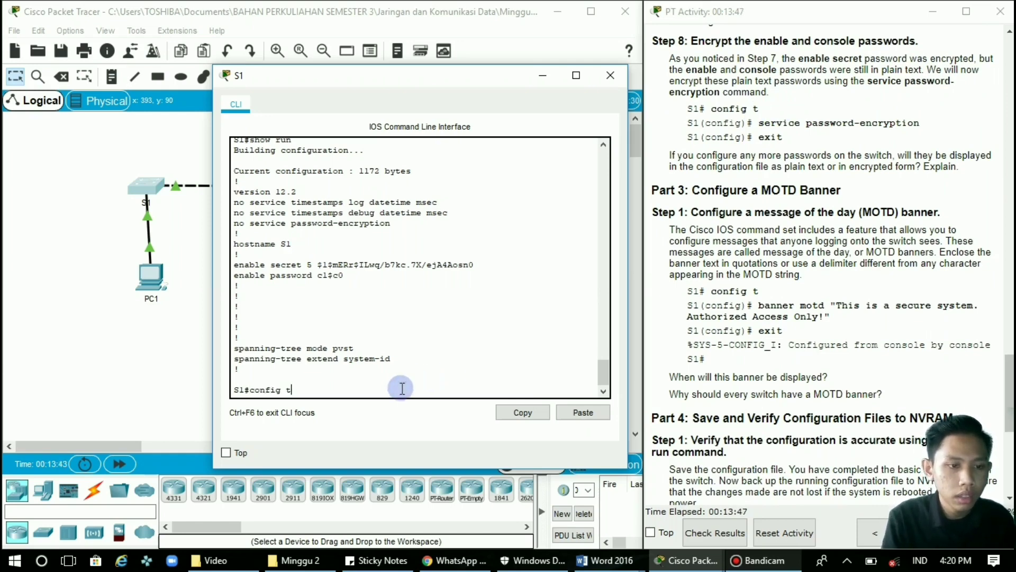
pyautogui.press('Return')
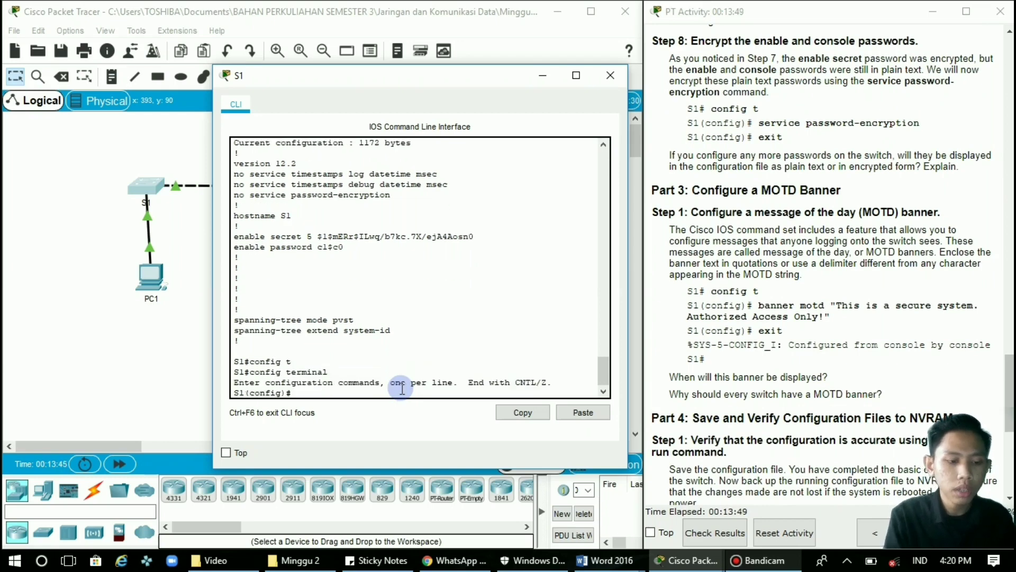
pyautogui.write('ser')
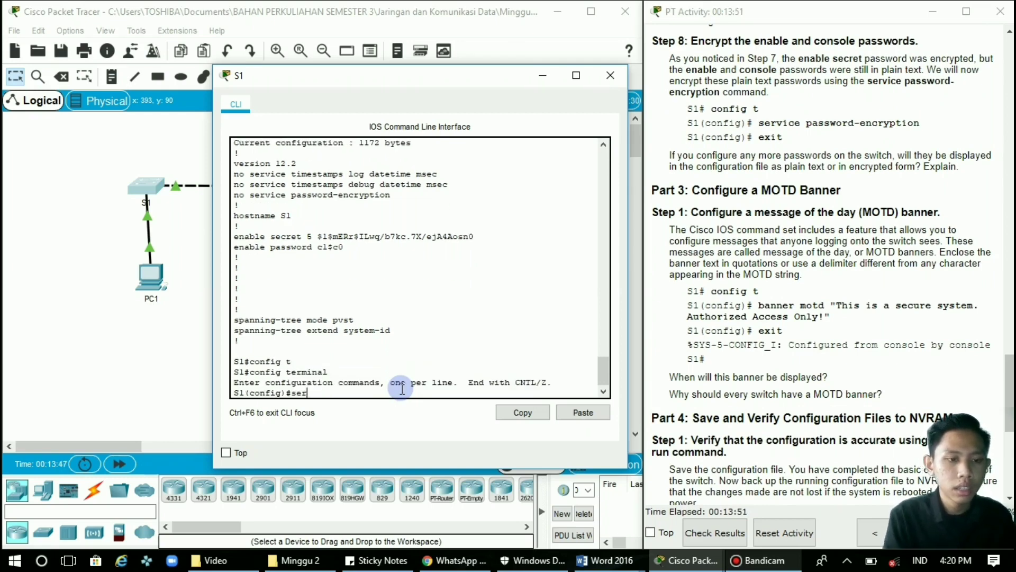
pyautogui.write('vic')
pyautogui.press('Tab')
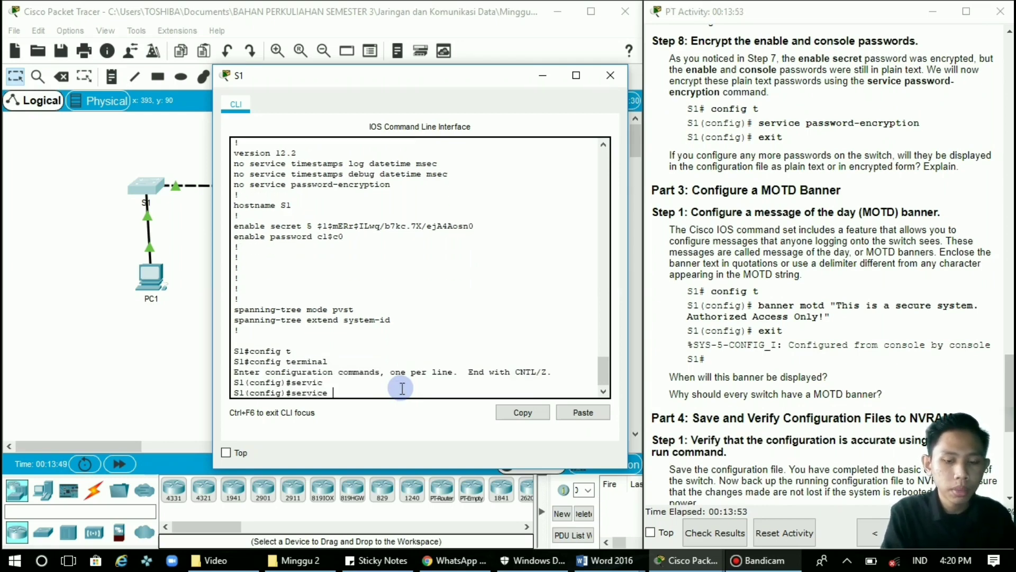
pyautogui.write('pass')
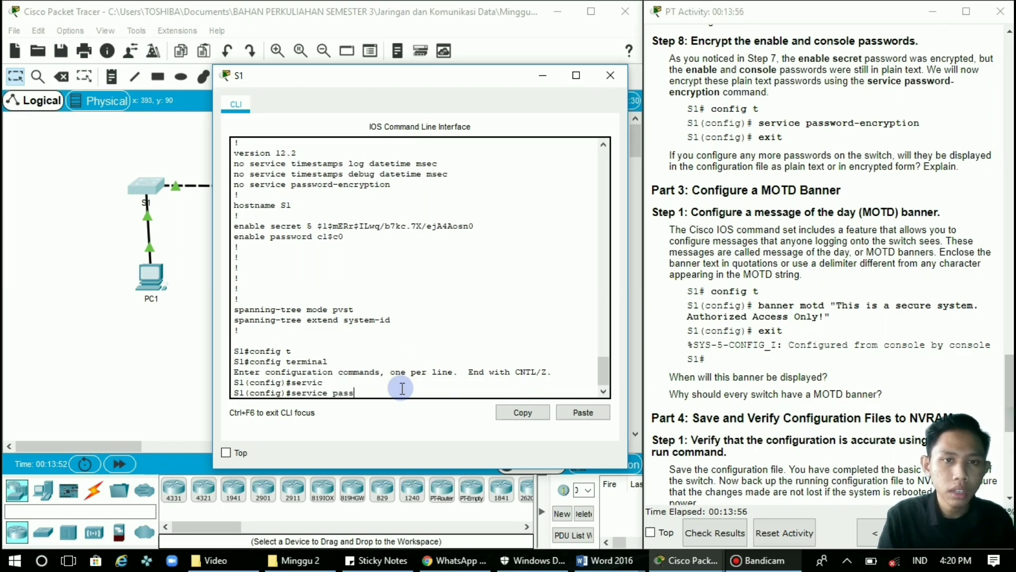
pyautogui.press('Tab')
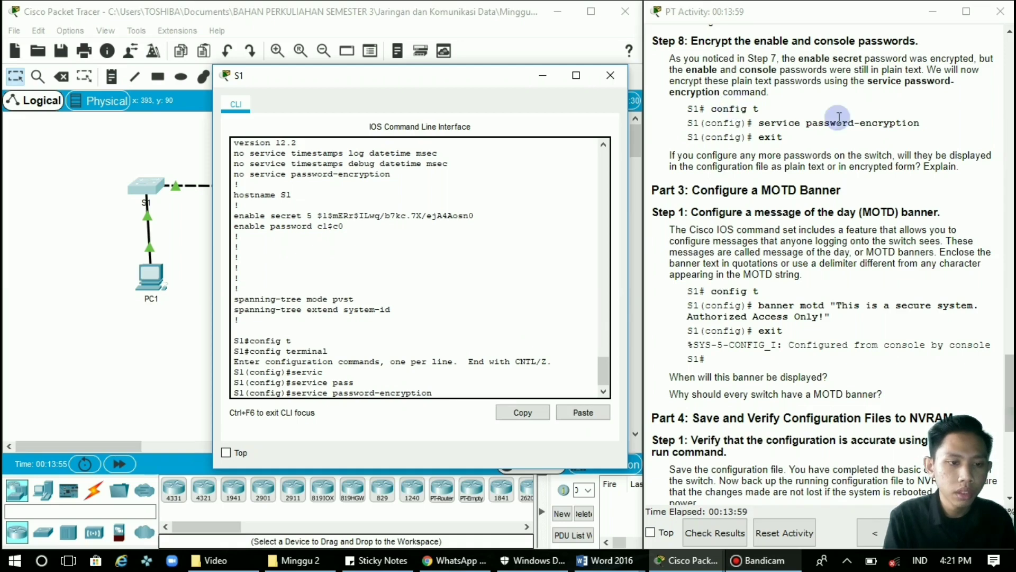
pyautogui.press('Return')
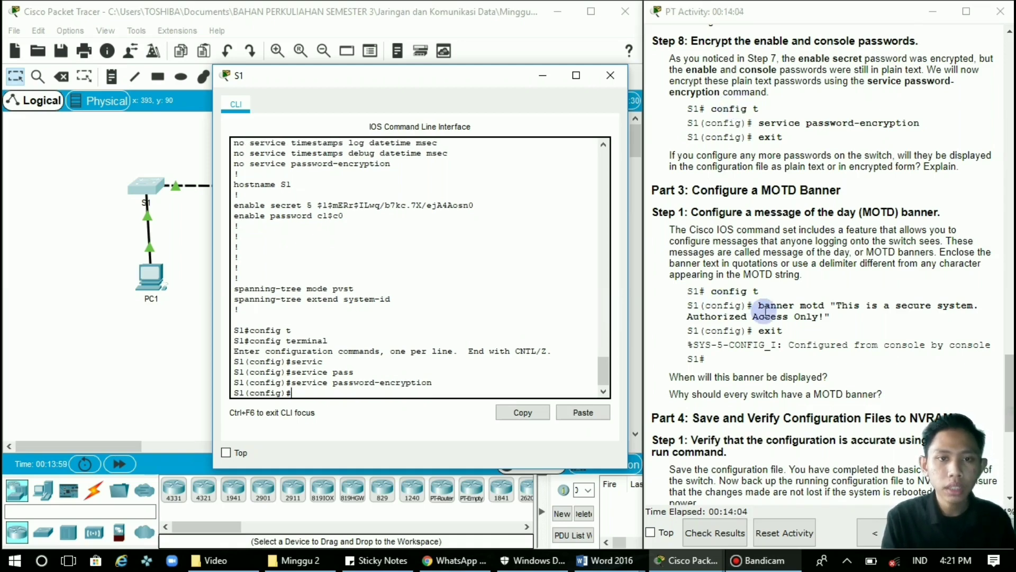
pyautogui.scroll(-2, 766, 310)
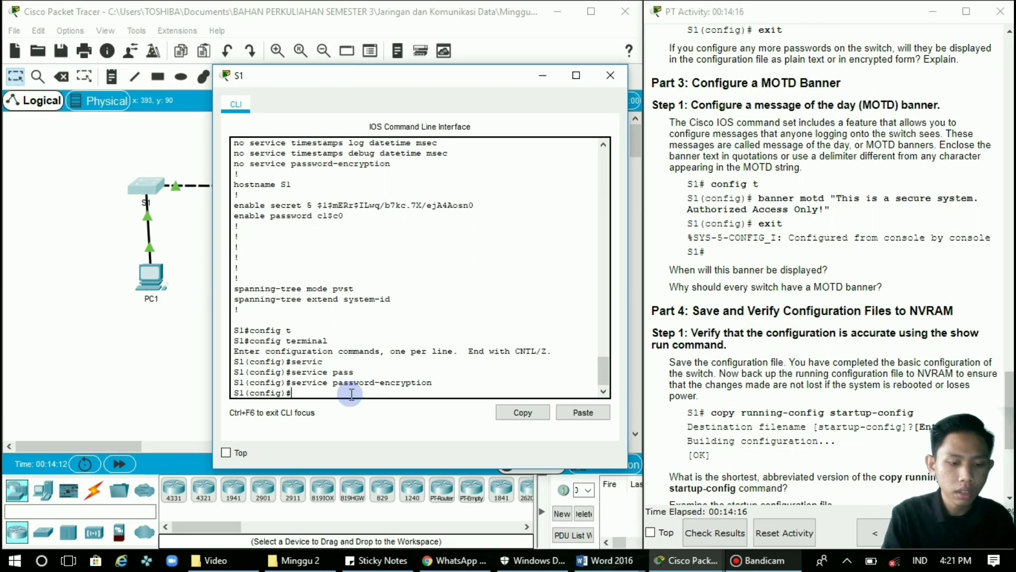
# Run configure terminal on S1, fixing a stray character in the command.
pyautogui.write('conf')
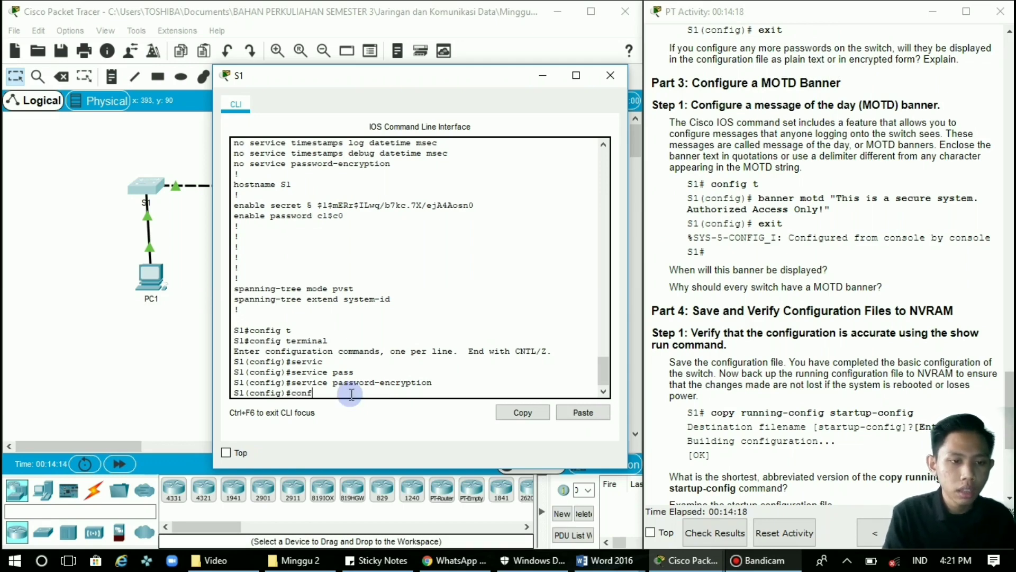
pyautogui.press('Tab')
pyautogui.write('ig 6')
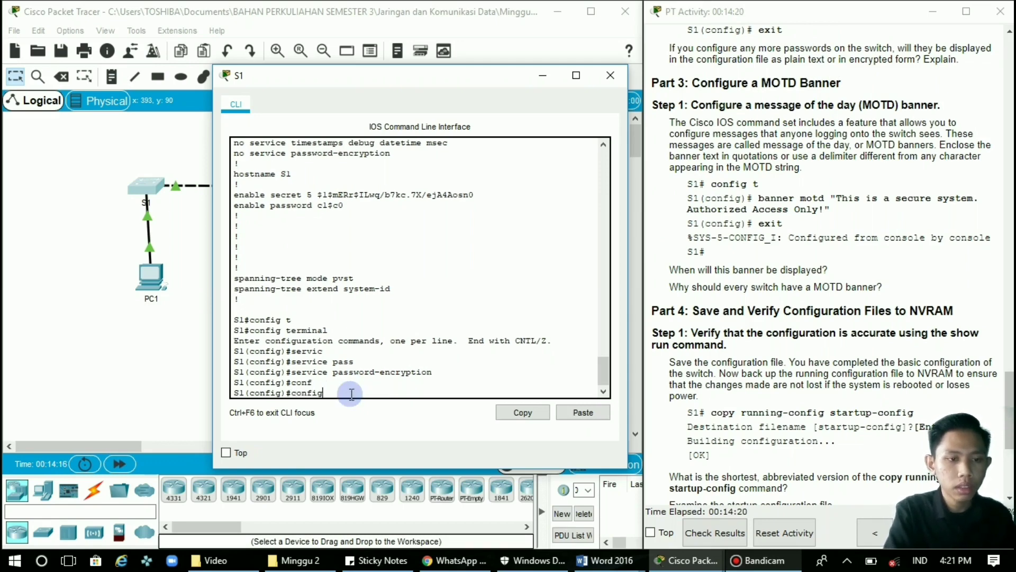
pyautogui.press('BackSpace')
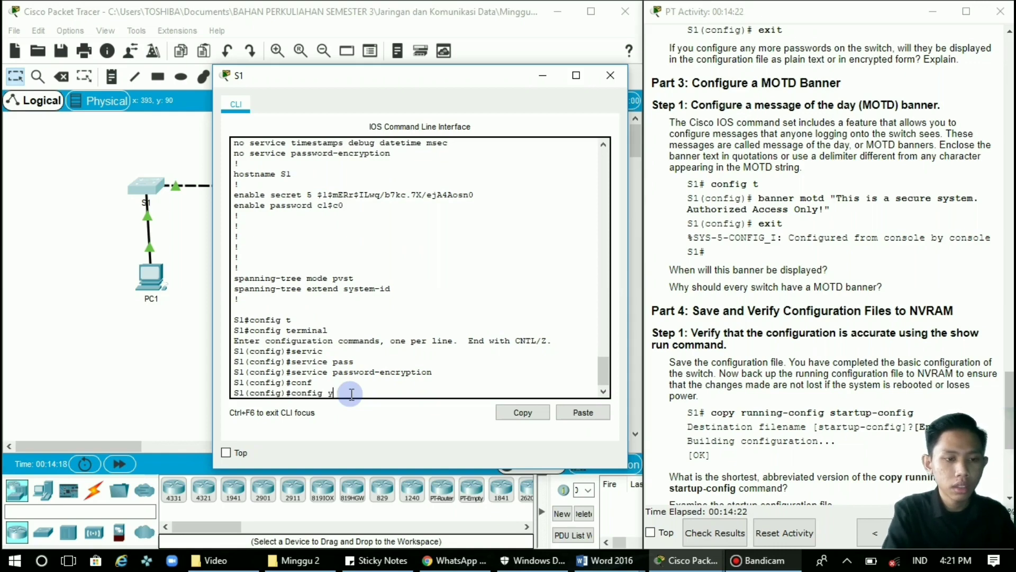
pyautogui.write('te')
pyautogui.press('Tab')
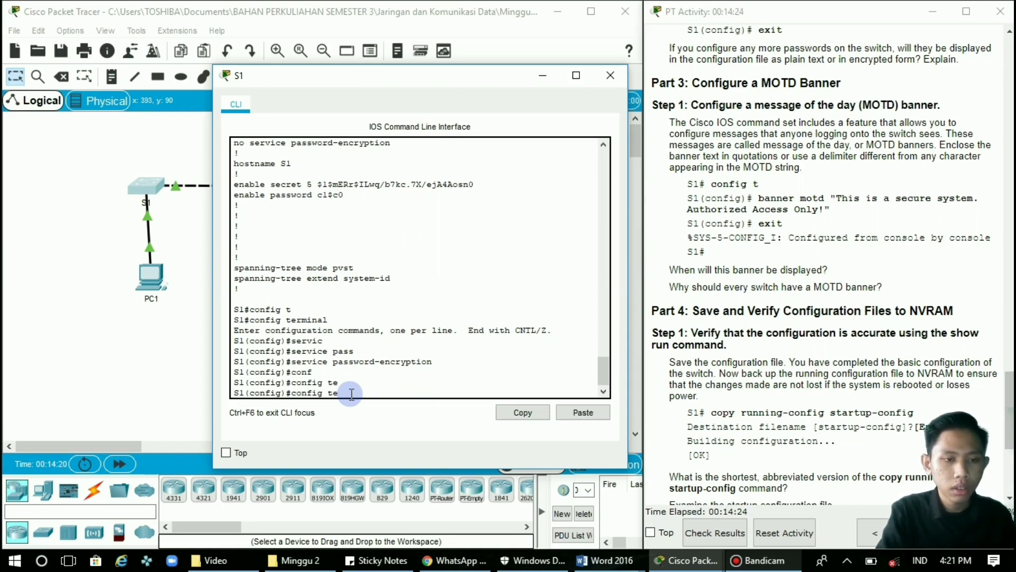
pyautogui.write('rminal')
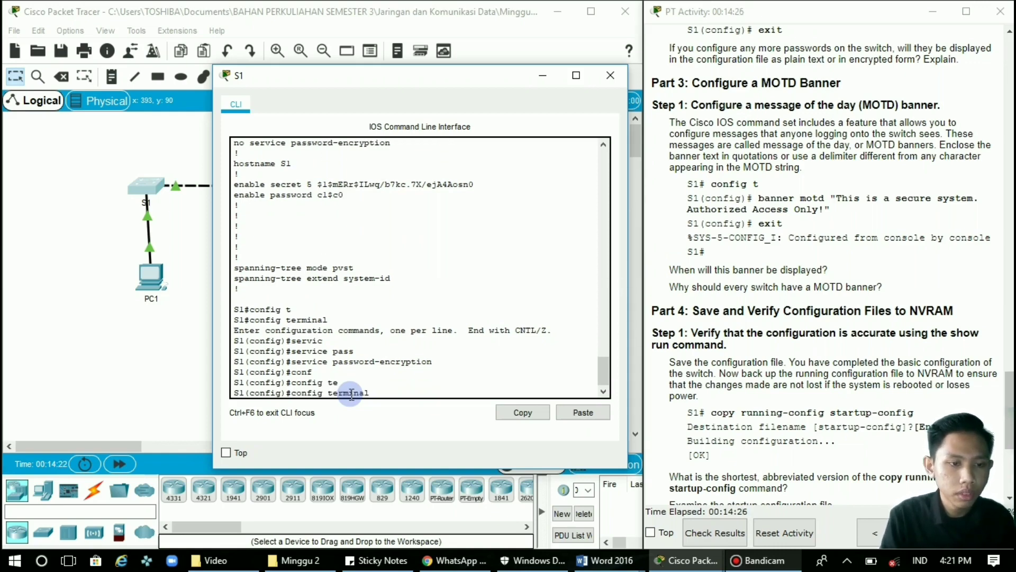
pyautogui.press('Return')
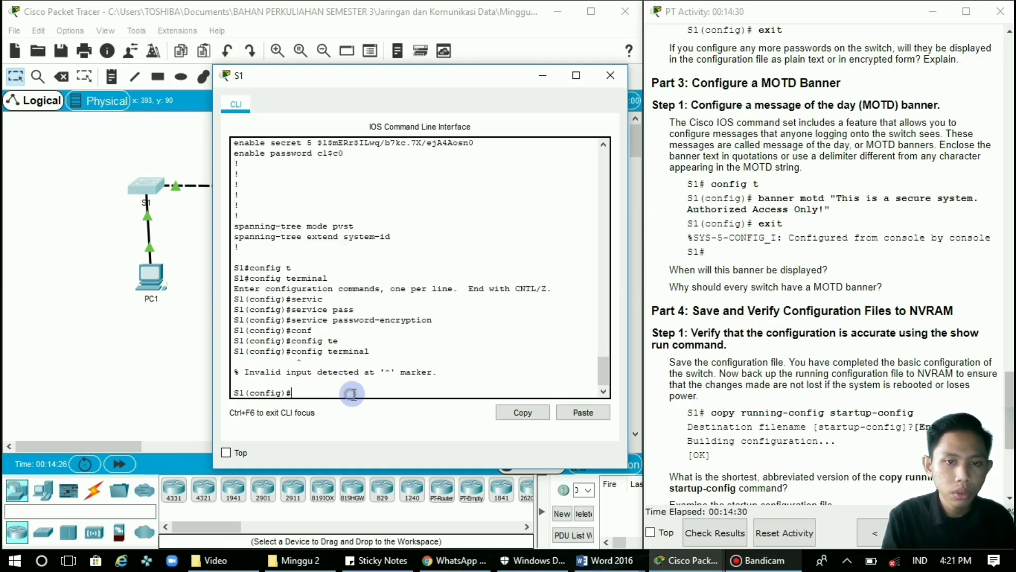
# Set the MOTD banner "This is a secure system. Authorized Access Only!" and return to S1#.
pyautogui.moveTo(352, 394); pyautogui.dragTo(454, 375)
pyautogui.click(486, 342)
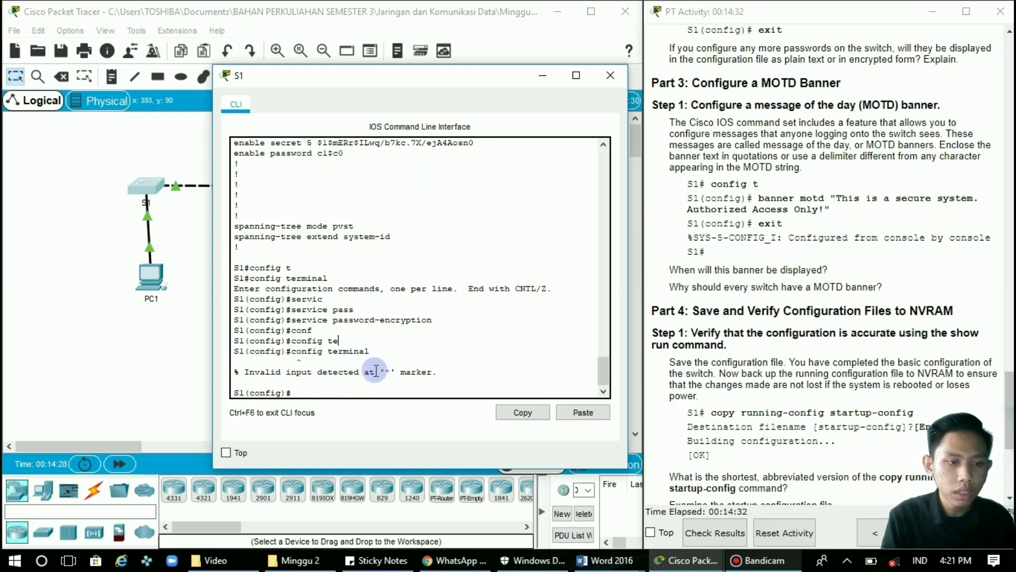
pyautogui.write('banner mot')
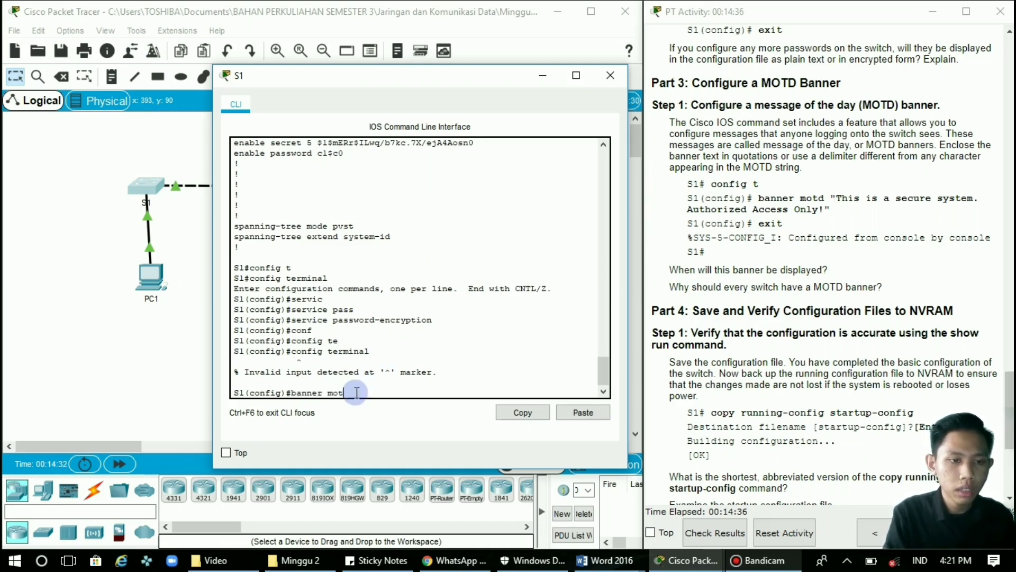
pyautogui.write('d ')
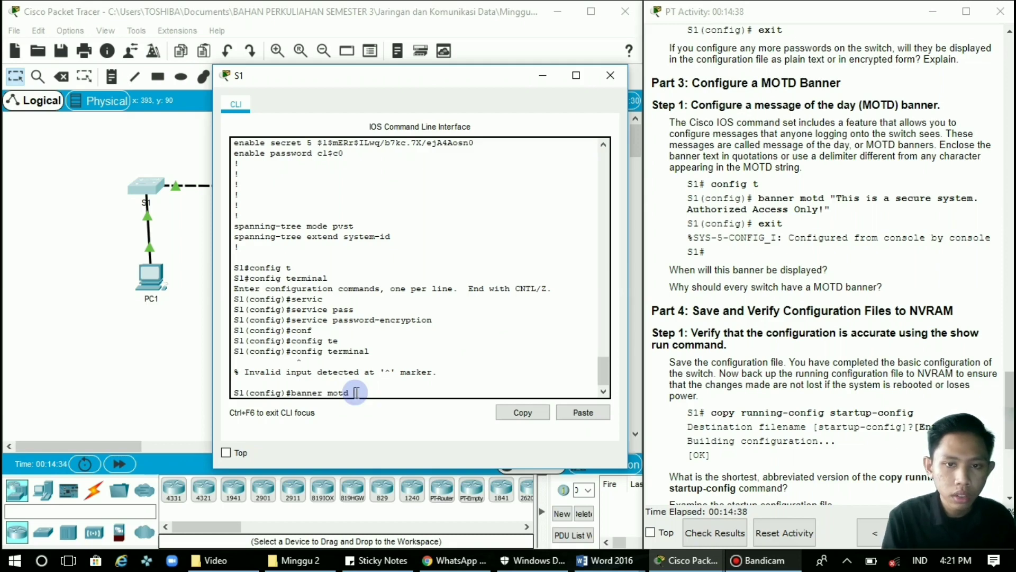
pyautogui.write('"')
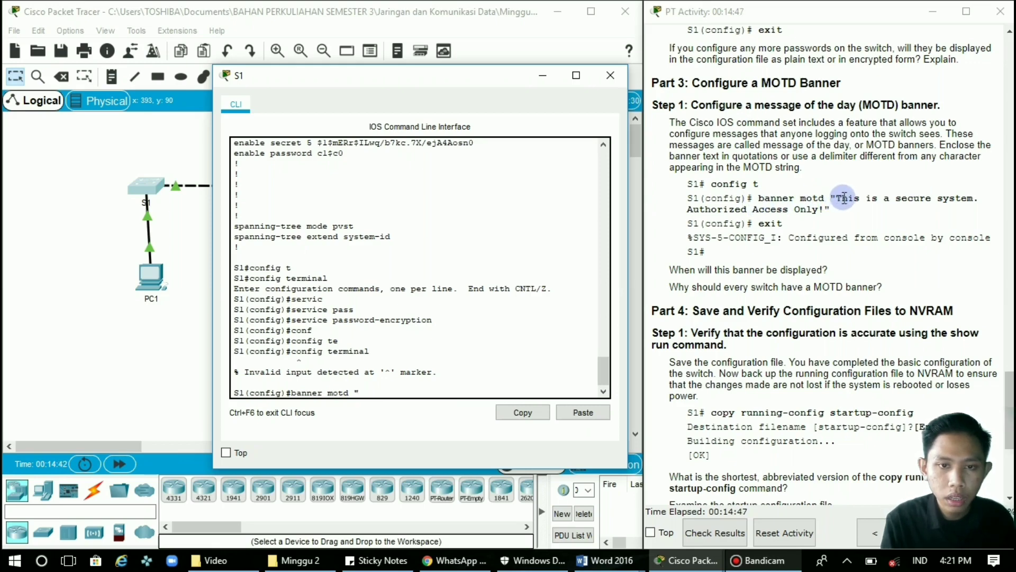
pyautogui.moveTo(832, 198); pyautogui.dragTo(844, 208)
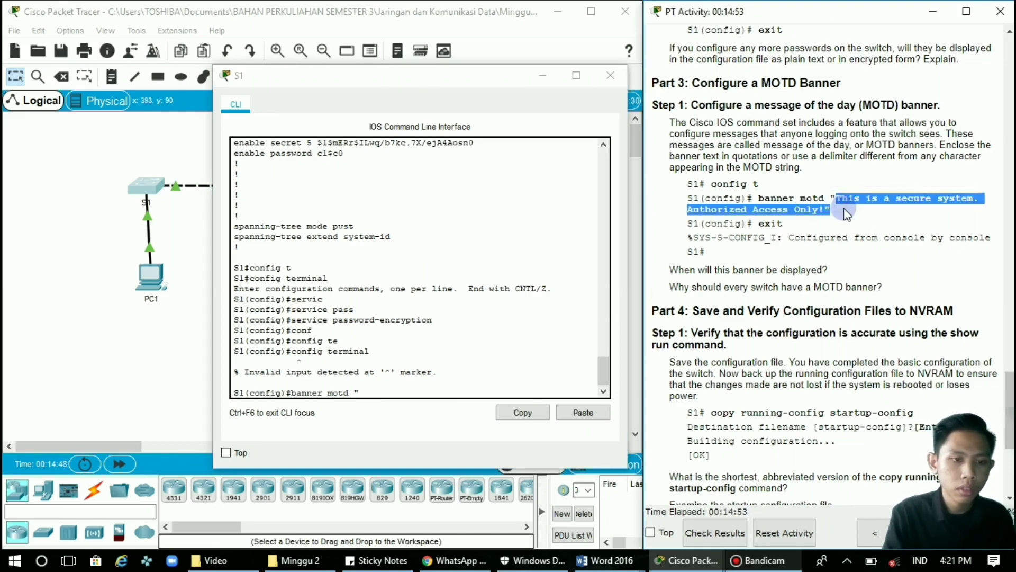
pyautogui.hotkey('ctrl', 'c')
pyautogui.click(583, 412)
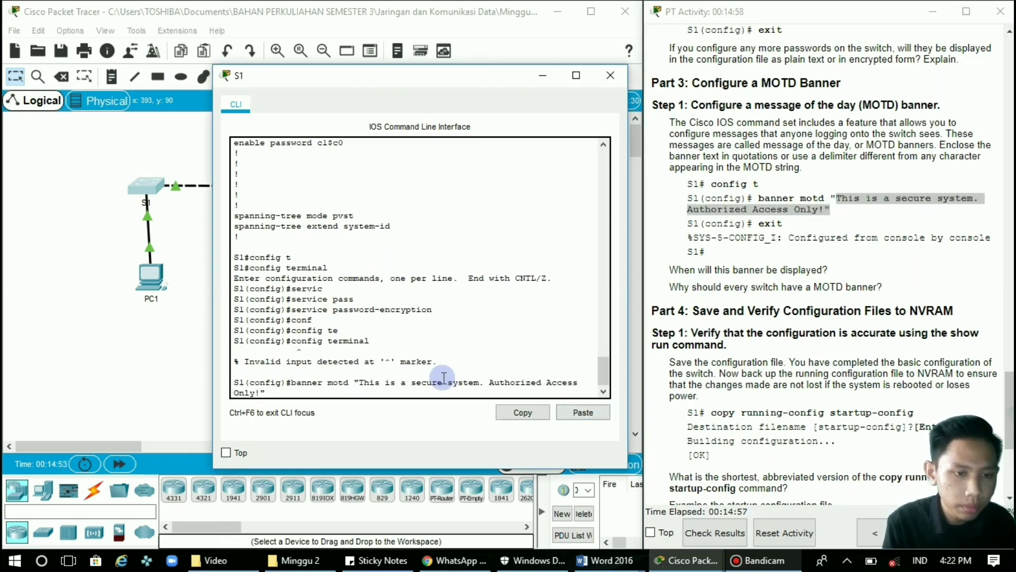
pyautogui.press('Return')
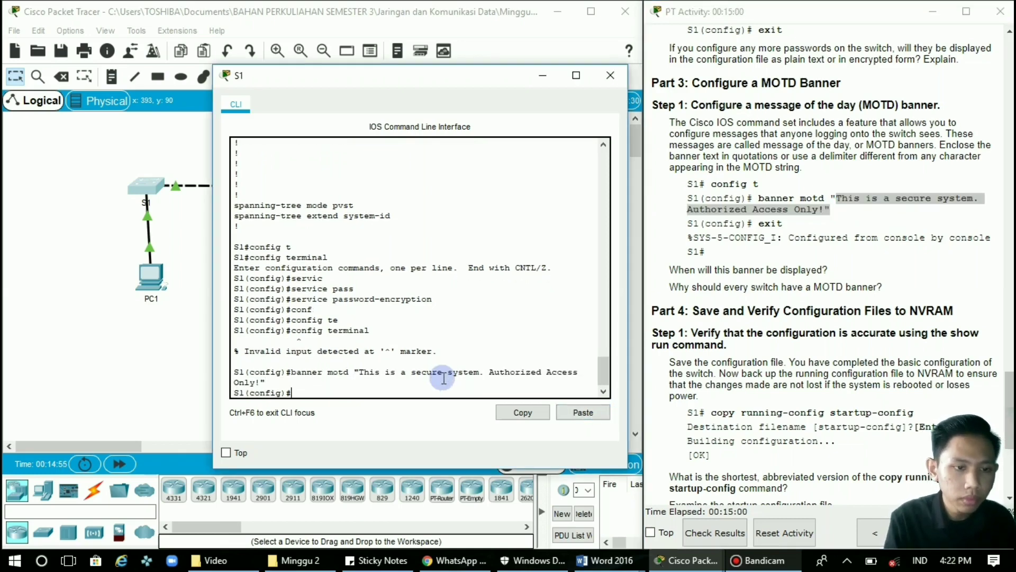
pyautogui.write('exit')
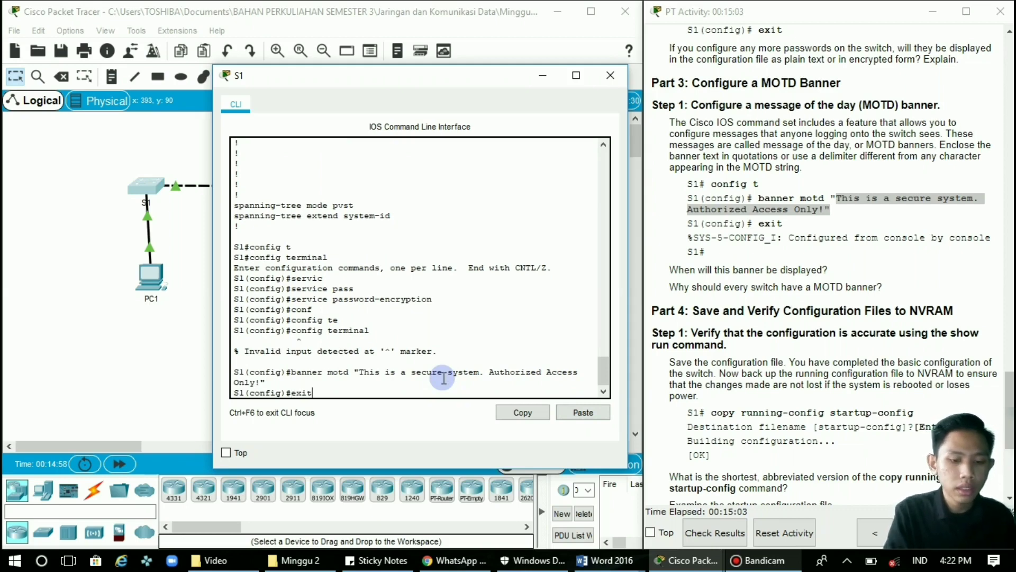
pyautogui.press('Return')
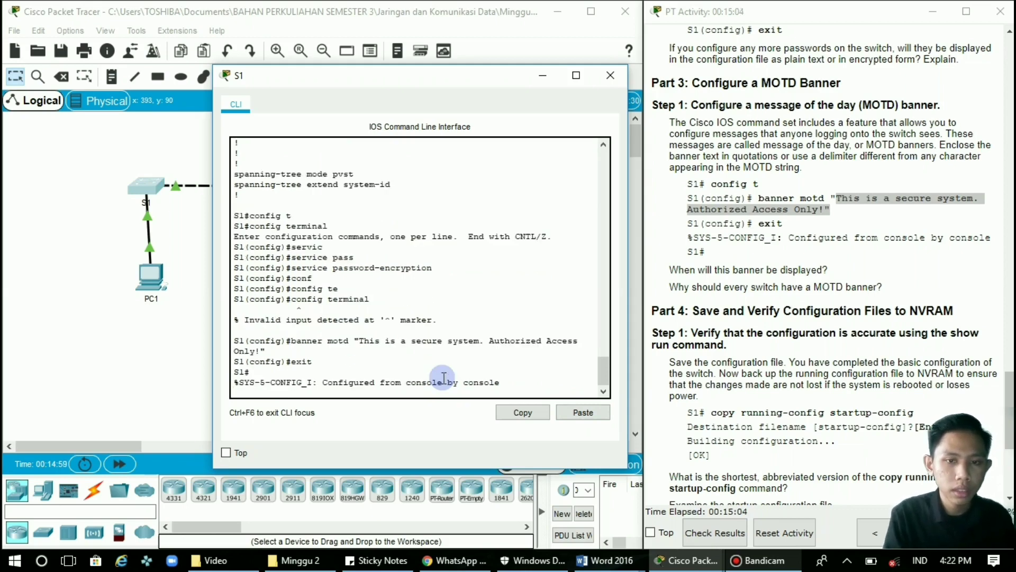
pyautogui.press('Return')
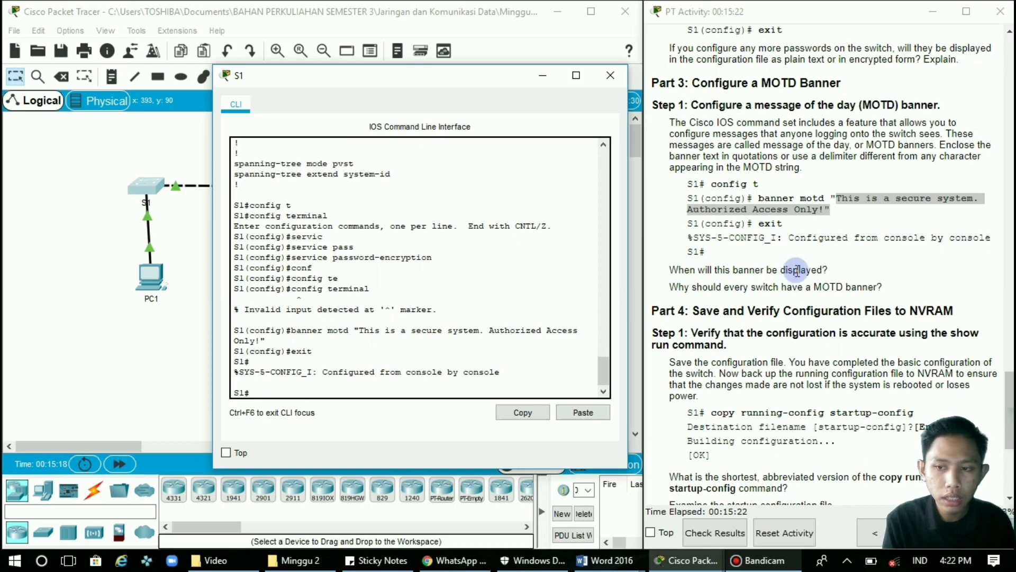
pyautogui.scroll(-1, 824, 282)
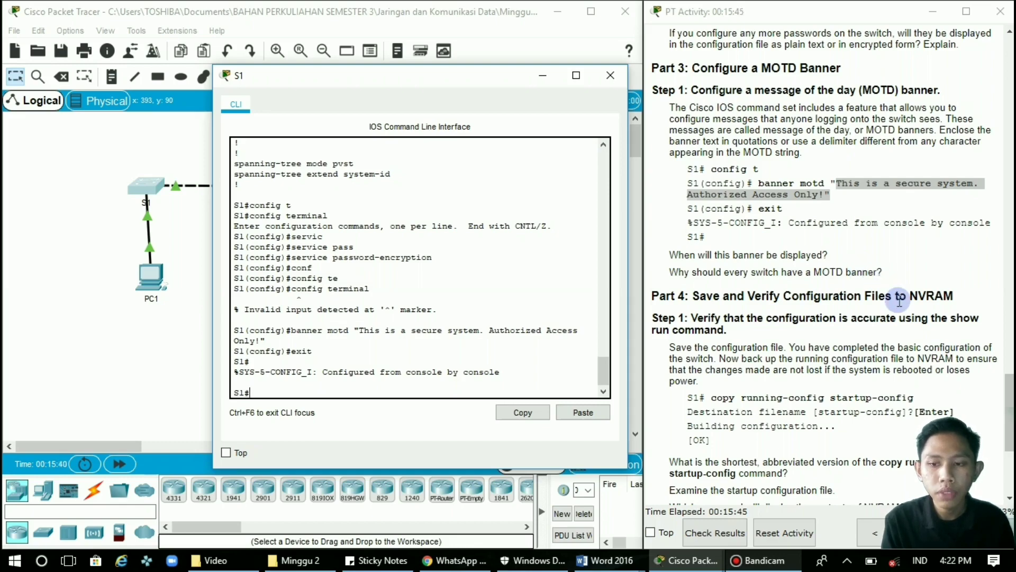
pyautogui.scroll(-3, 900, 300)
pyautogui.scroll(-10, 900, 300)
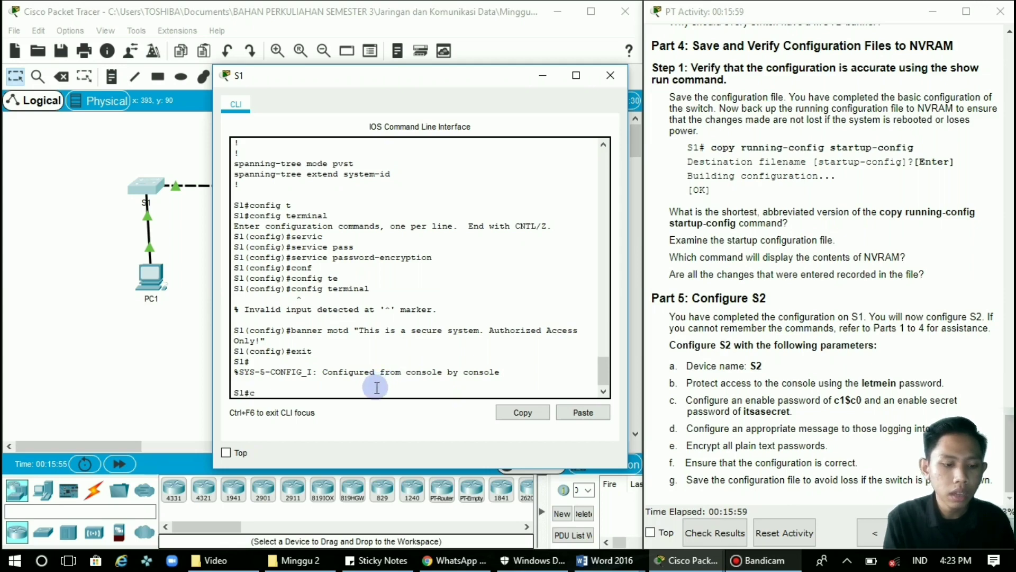
# Save S1's configuration with copy running-config startup-config, accepting the default startup-config filename.
pyautogui.write('opy ru')
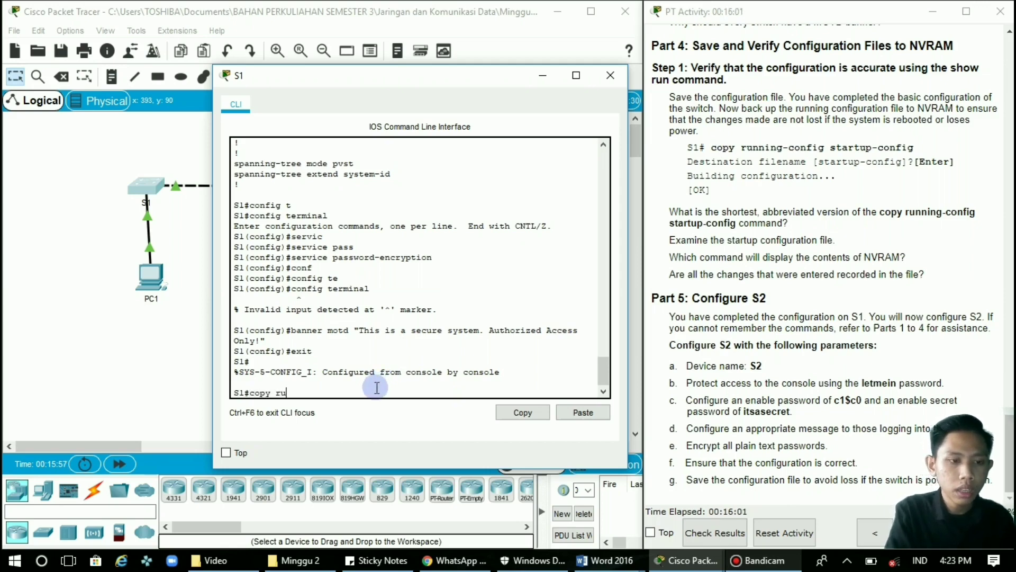
pyautogui.write('n')
pyautogui.press('Tab')
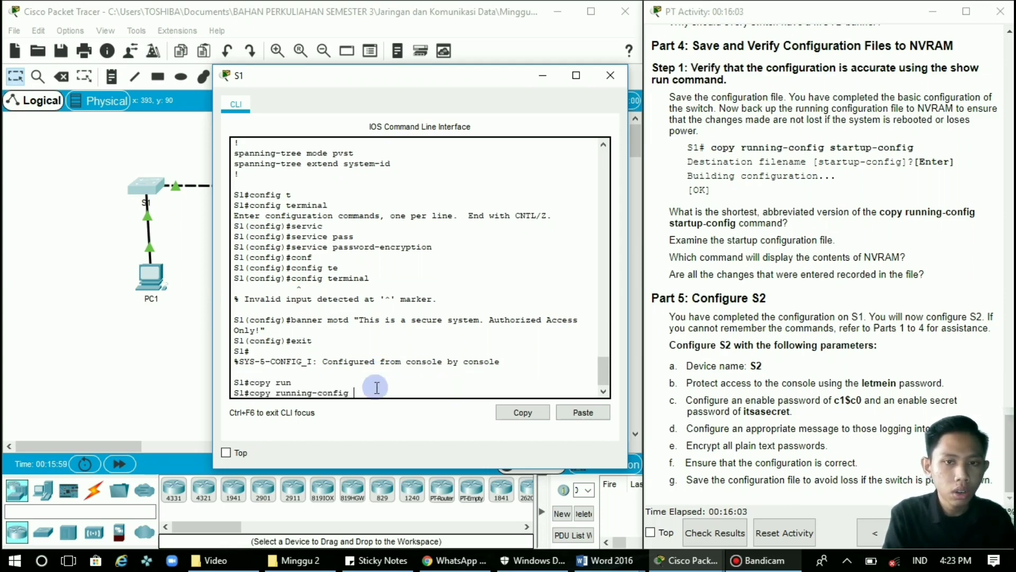
pyautogui.write('st')
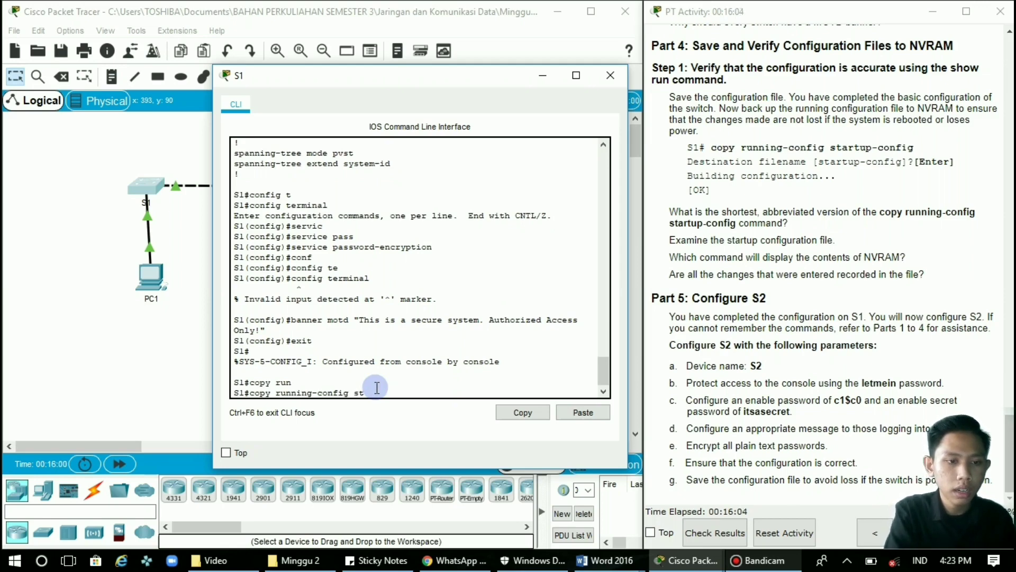
pyautogui.write('ar')
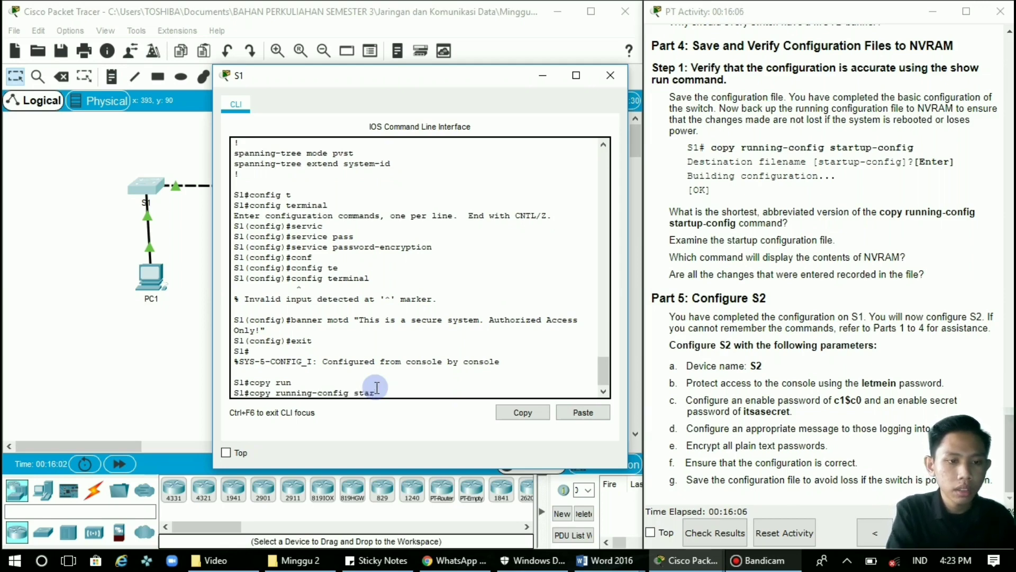
pyautogui.press('Tab')
pyautogui.press('Return')
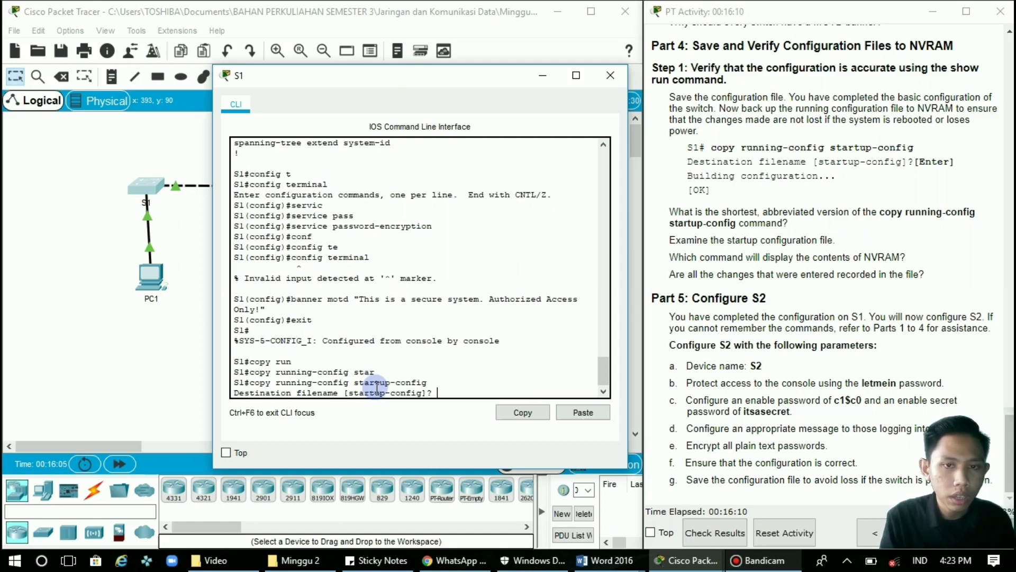
pyautogui.press('Return')
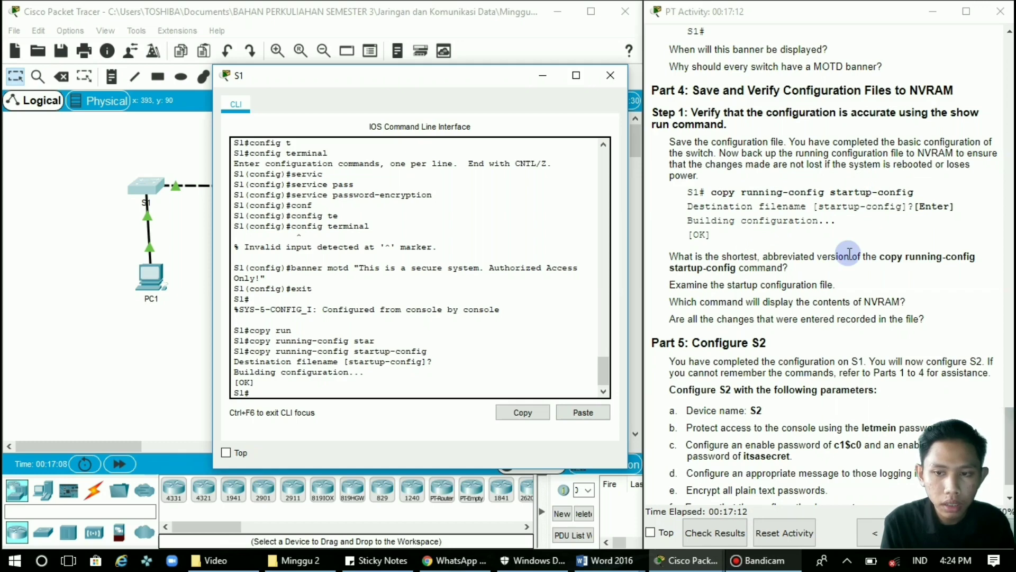
pyautogui.scroll(-1, 849, 254)
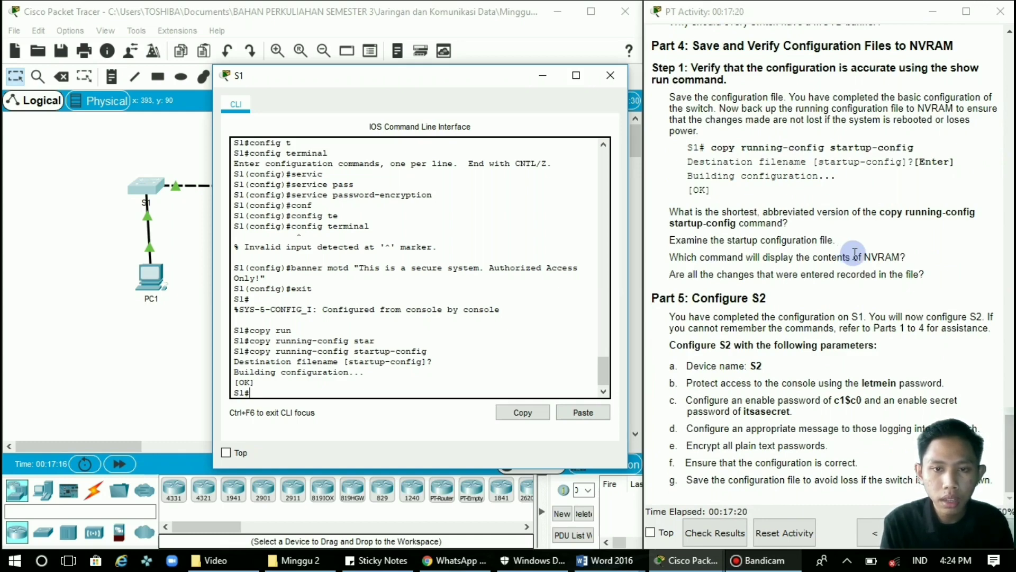
pyautogui.click(734, 244)
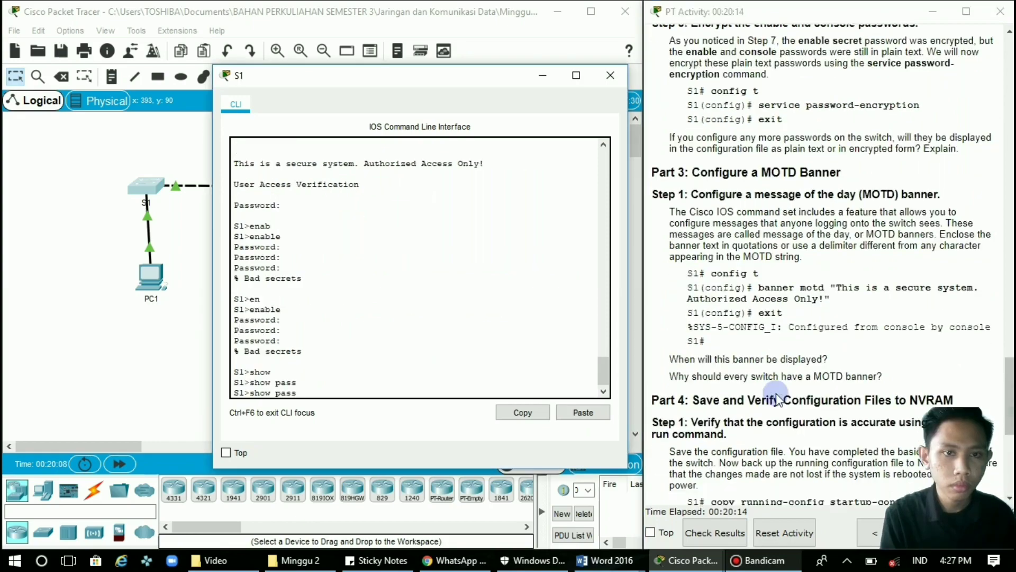
pyautogui.scroll(-5, 777, 393)
# Close S1's CLI window and open switch S2 from the Logical workspace.
pyautogui.scroll(1, 776, 393)
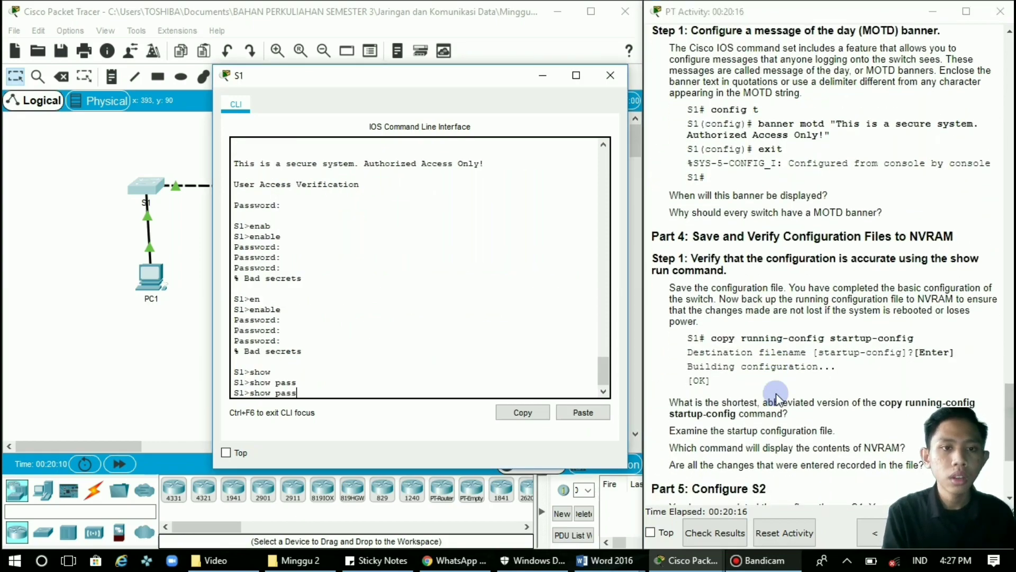
pyautogui.scroll(-5, 776, 393)
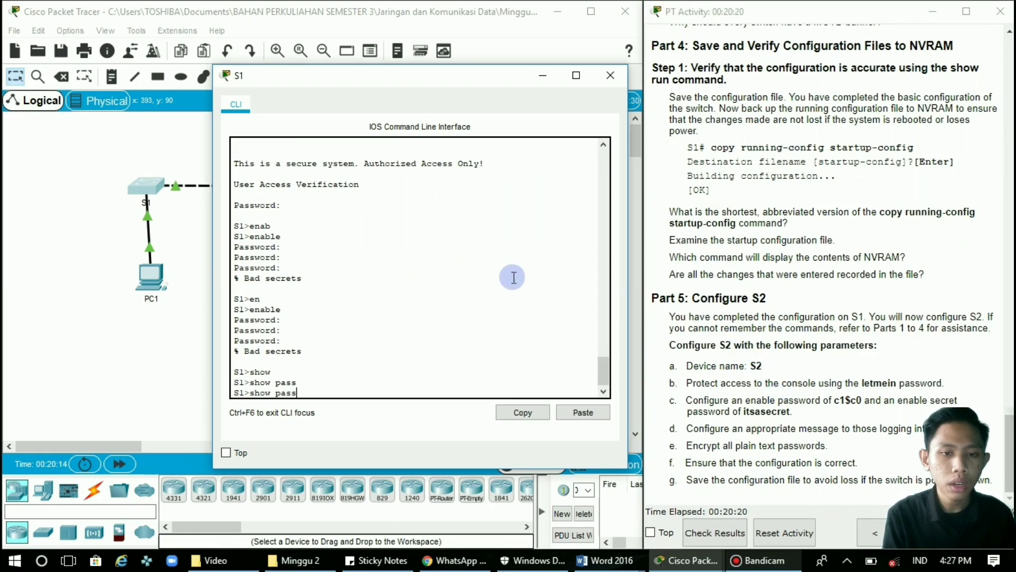
pyautogui.click(615, 80)
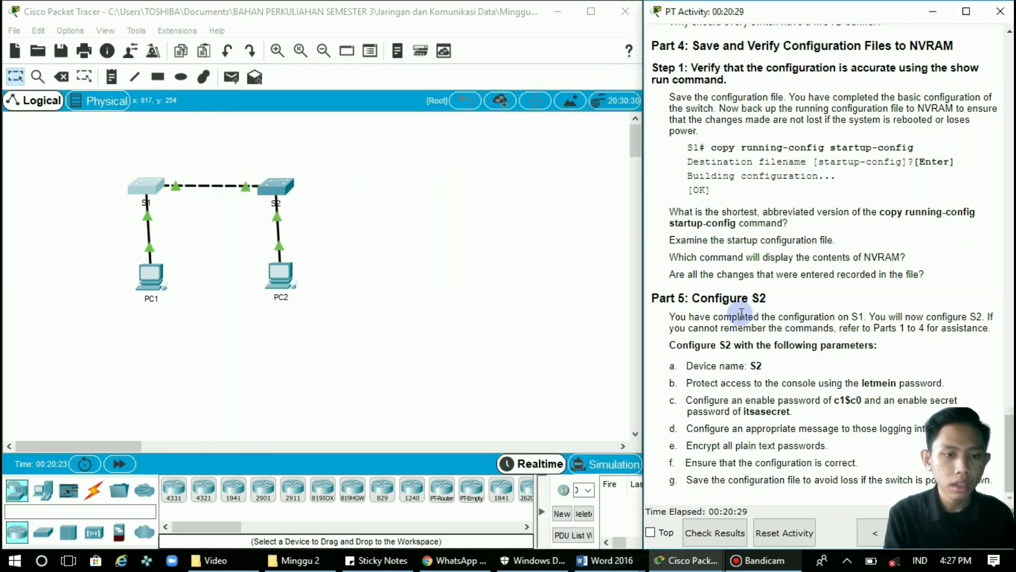
pyautogui.click(276, 186)
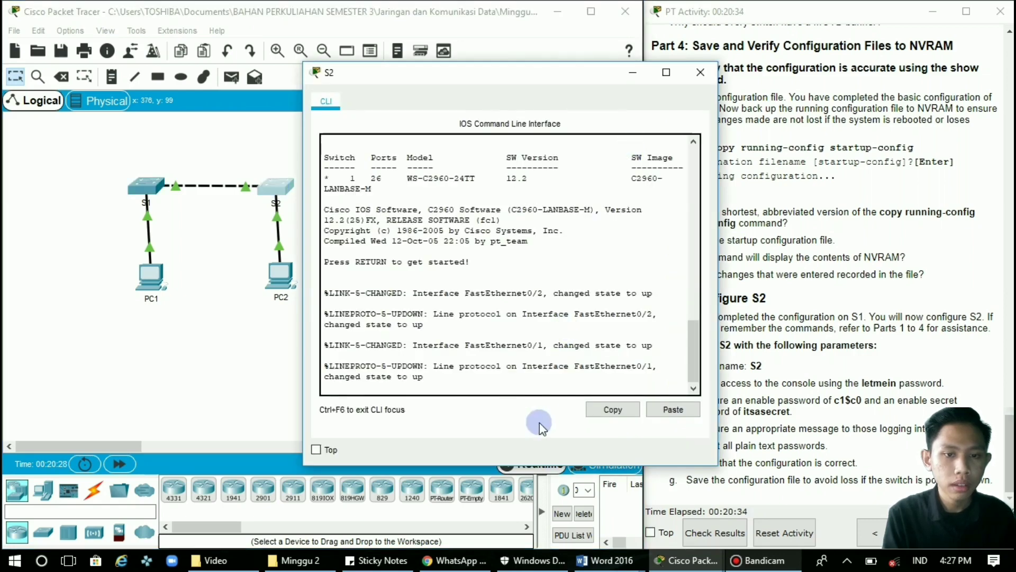
# Start S2's console session and enter privileged mode with enable.
pyautogui.press('Return')
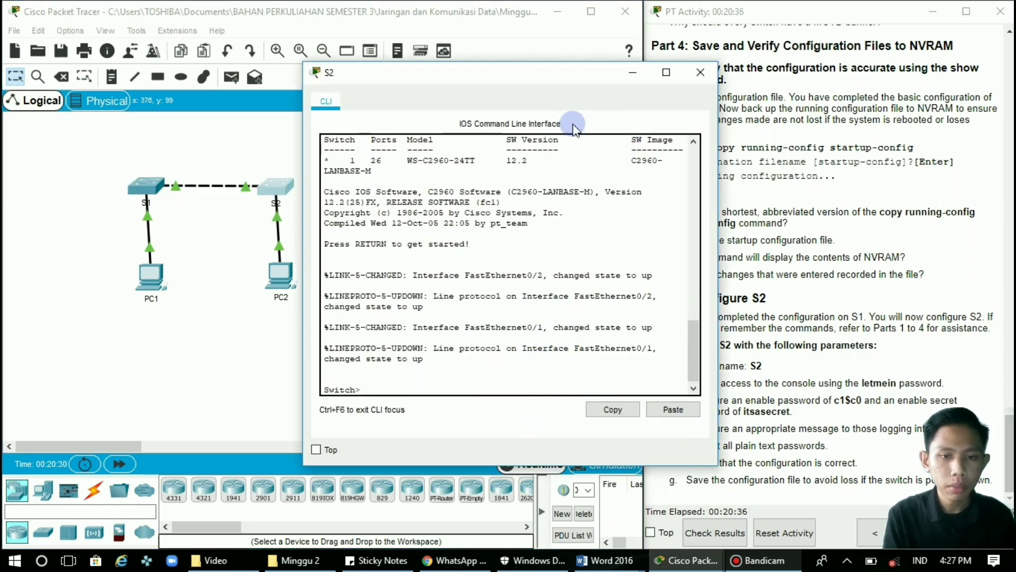
pyautogui.moveTo(504, 72); pyautogui.dragTo(413, 54)
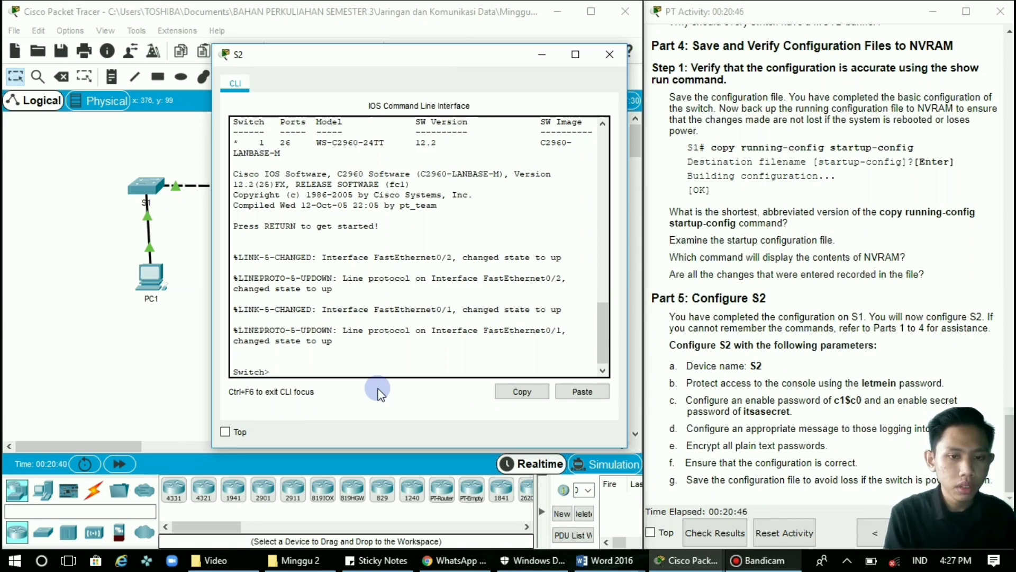
pyautogui.write('ena')
pyautogui.press('Tab')
pyautogui.press('Return')
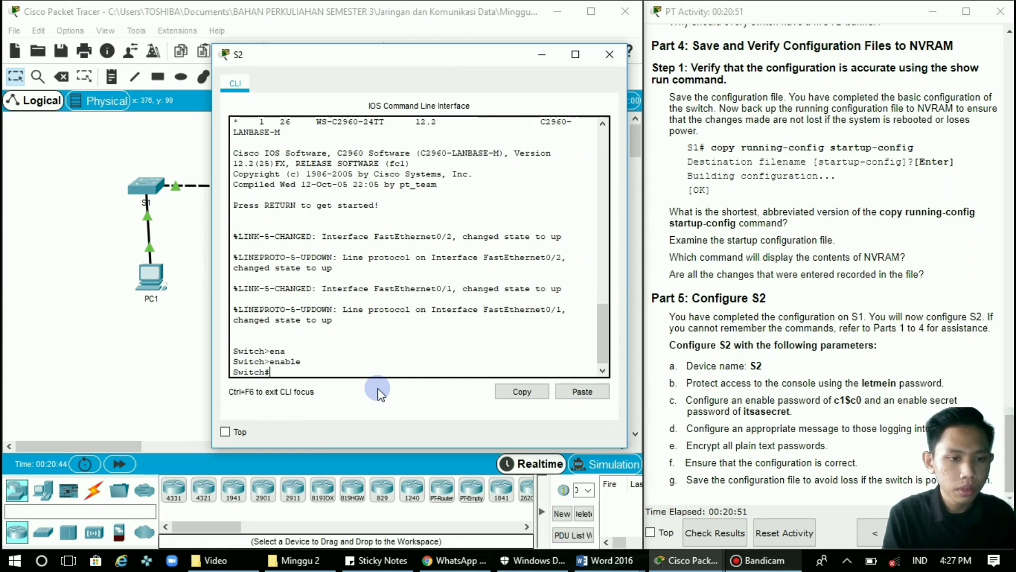
# Enter global configuration on the switch and set its hostname to S2.
pyautogui.write('conf')
pyautogui.press('Tab')
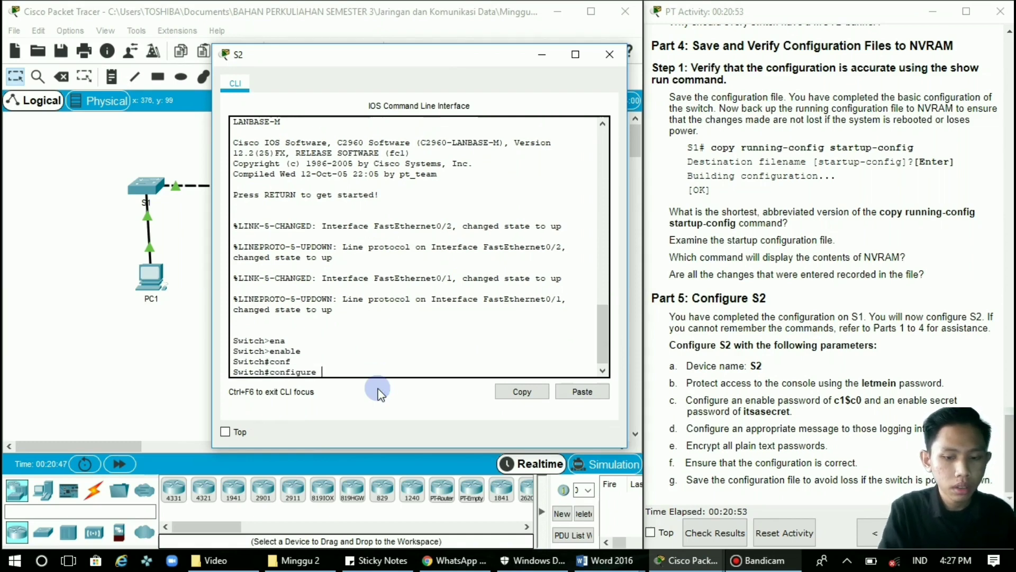
pyautogui.write('te')
pyautogui.press('BackSpace')
pyautogui.press('BackSpace')
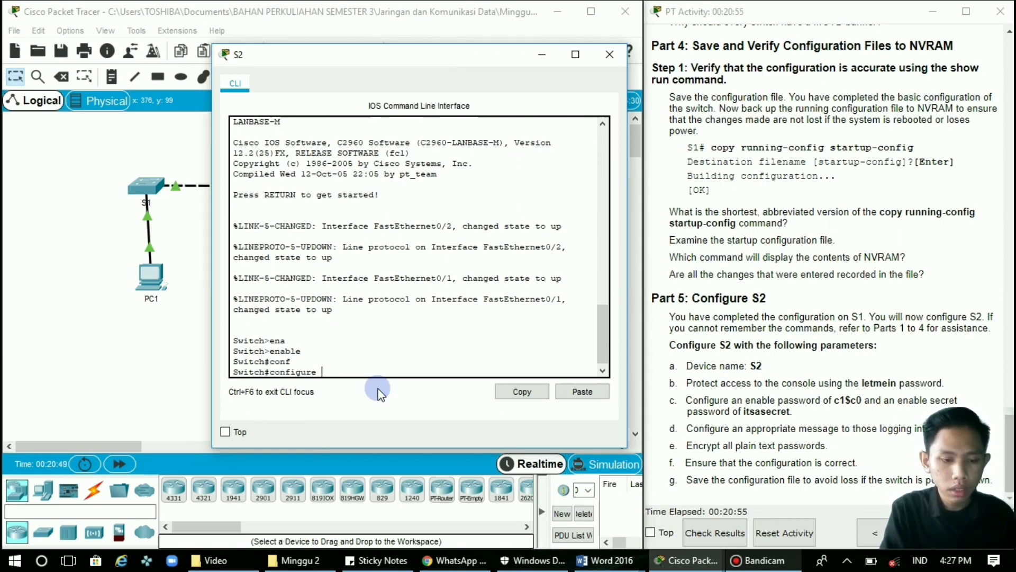
pyautogui.press('BackSpace')
pyautogui.press('BackSpace')
pyautogui.press('BackSpace')
pyautogui.press('BackSpace')
pyautogui.press('BackSpace')
pyautogui.press('BackSpace')
pyautogui.press('BackSpace')
pyautogui.press('BackSpace')
pyautogui.press('BackSpace')
pyautogui.press('BackSpace')
pyautogui.write('c')
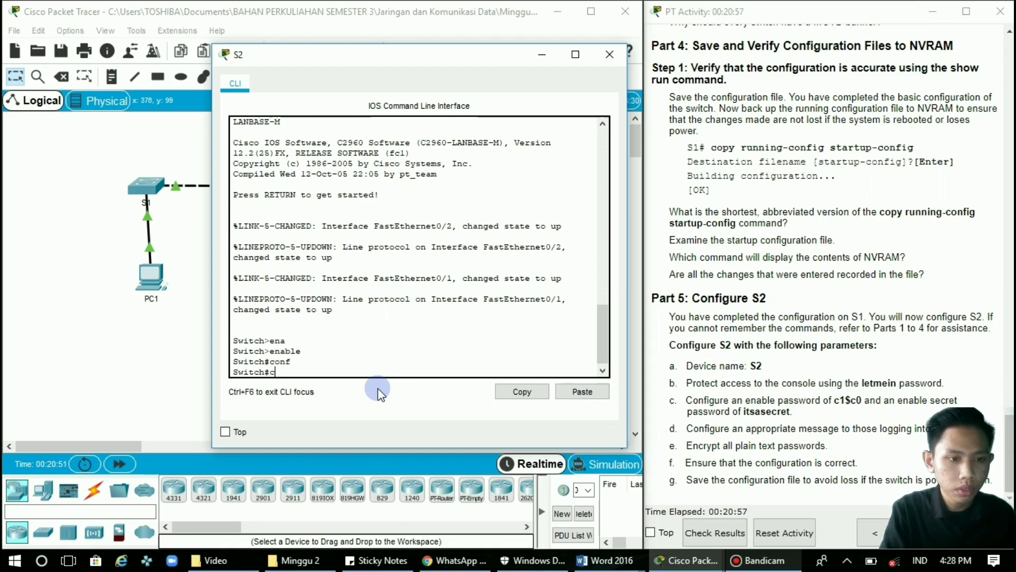
pyautogui.write('o')
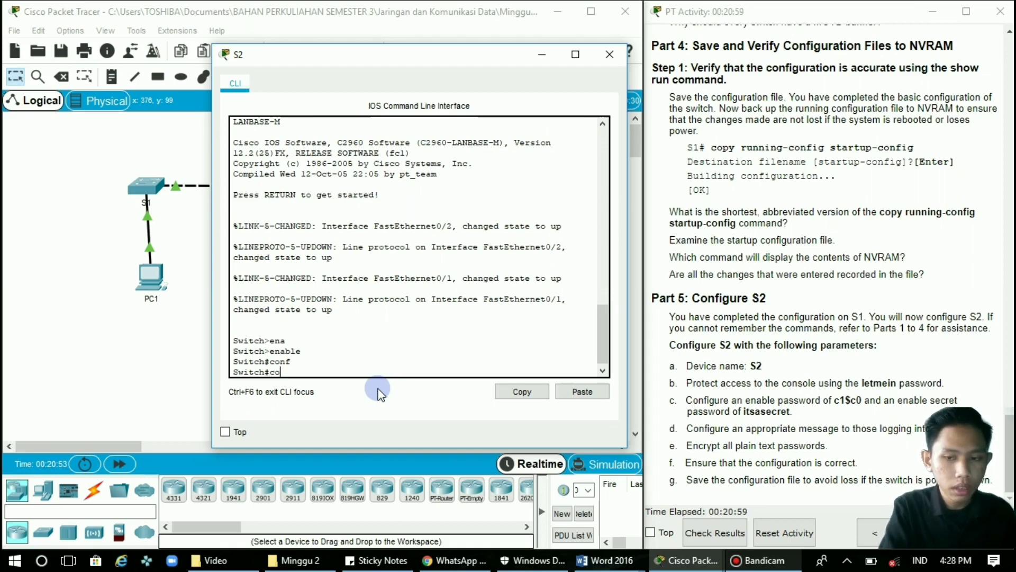
pyautogui.write('nfi')
pyautogui.press('Tab')
pyautogui.write('te')
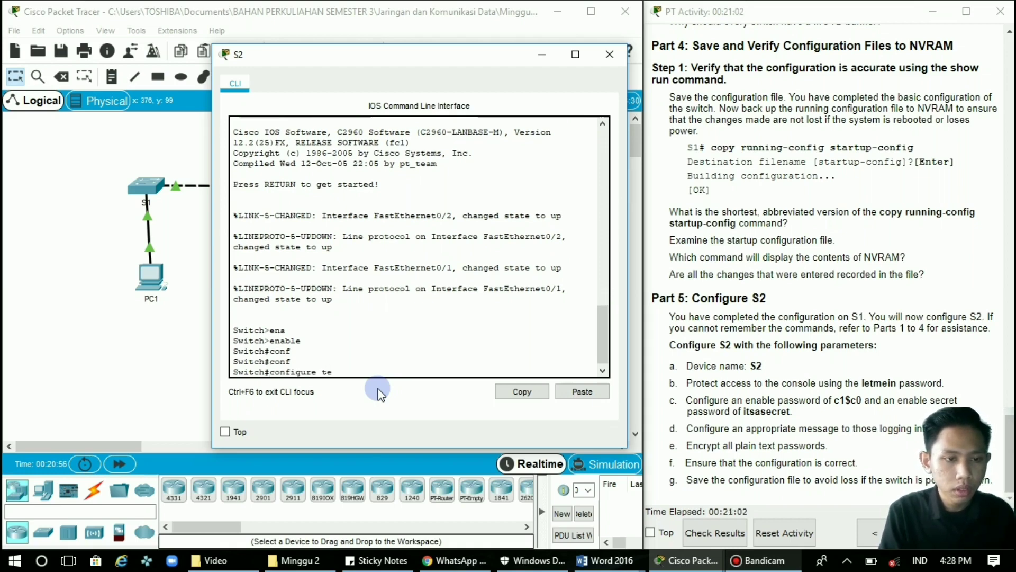
pyautogui.press('Tab')
pyautogui.press('Return')
pyautogui.click(379, 393)
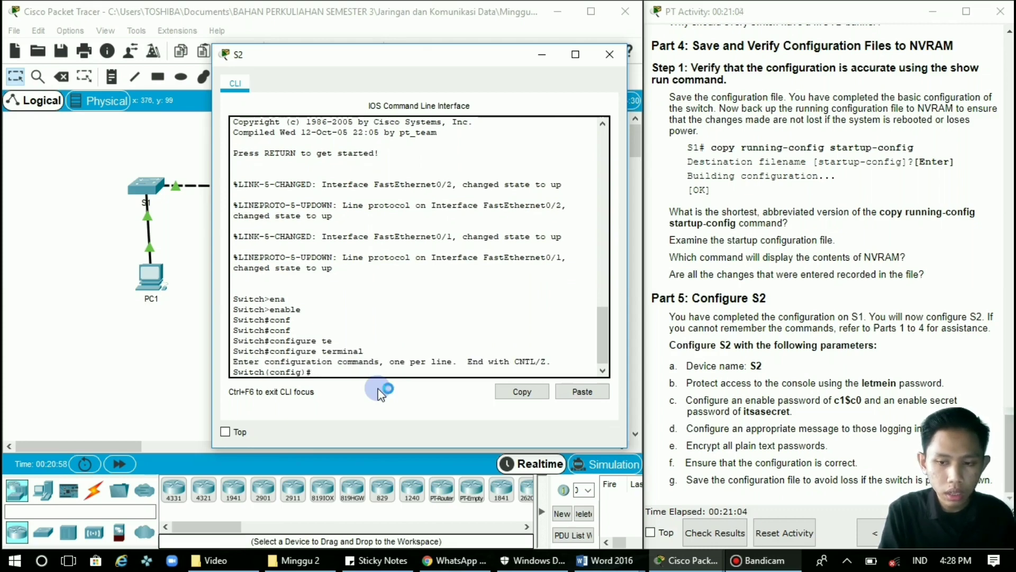
pyautogui.write('hostname')
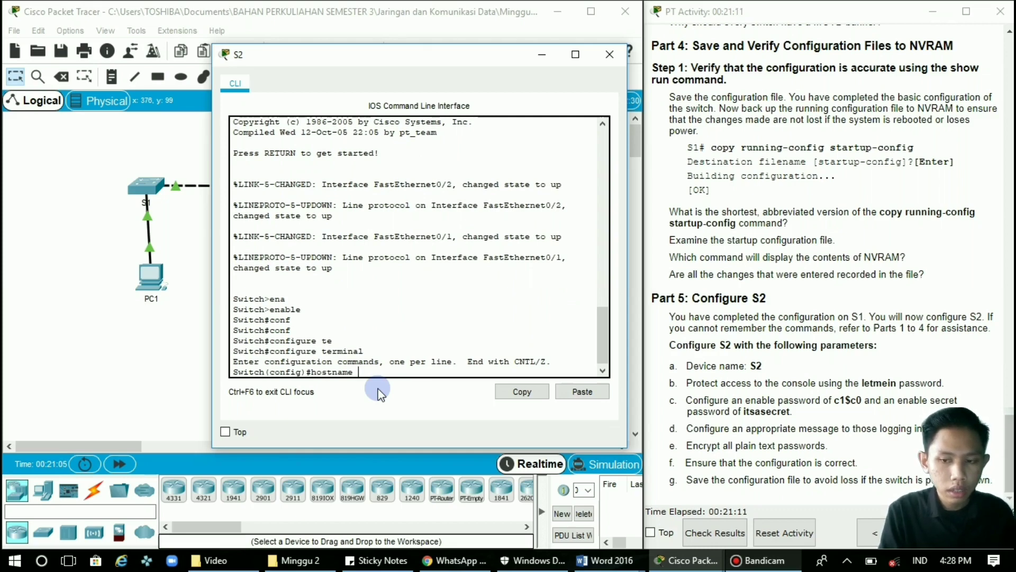
pyautogui.write(' S2')
pyautogui.press('Return')
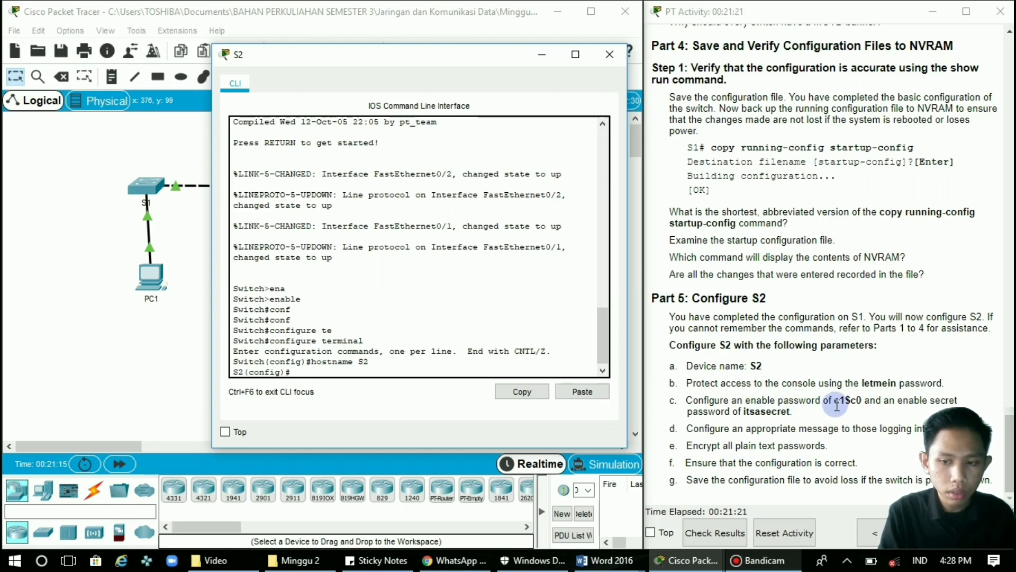
# On S2's line console 0, set the console password from the task sheet and enable login.
pyautogui.write('line c')
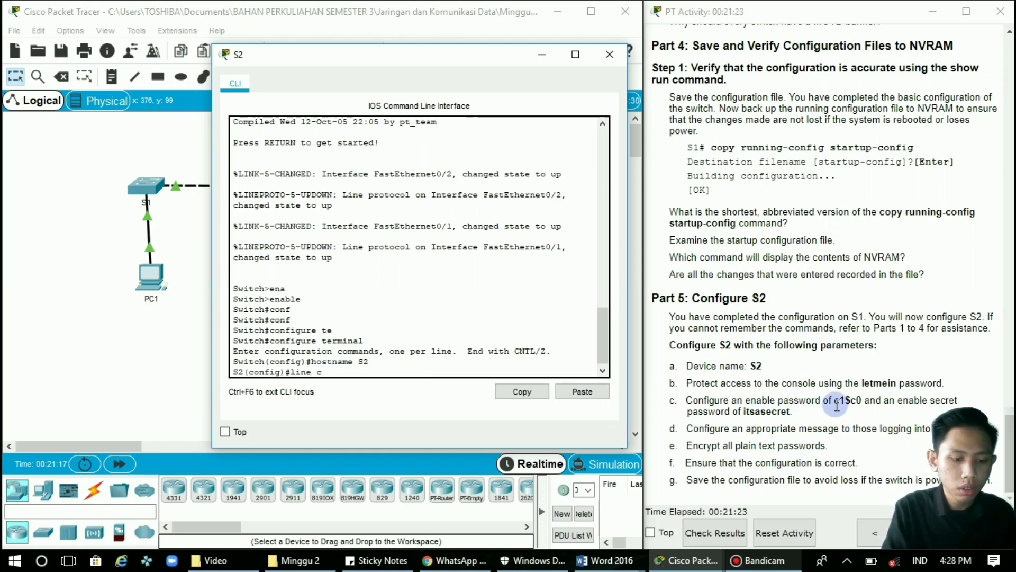
pyautogui.write('onsole 0')
pyautogui.press('Return')
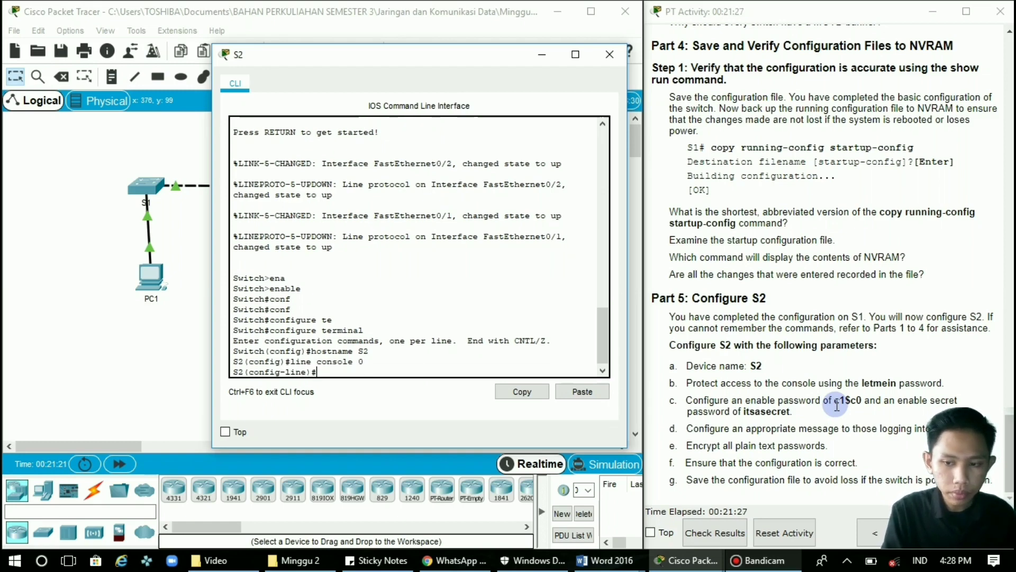
pyautogui.write('pass')
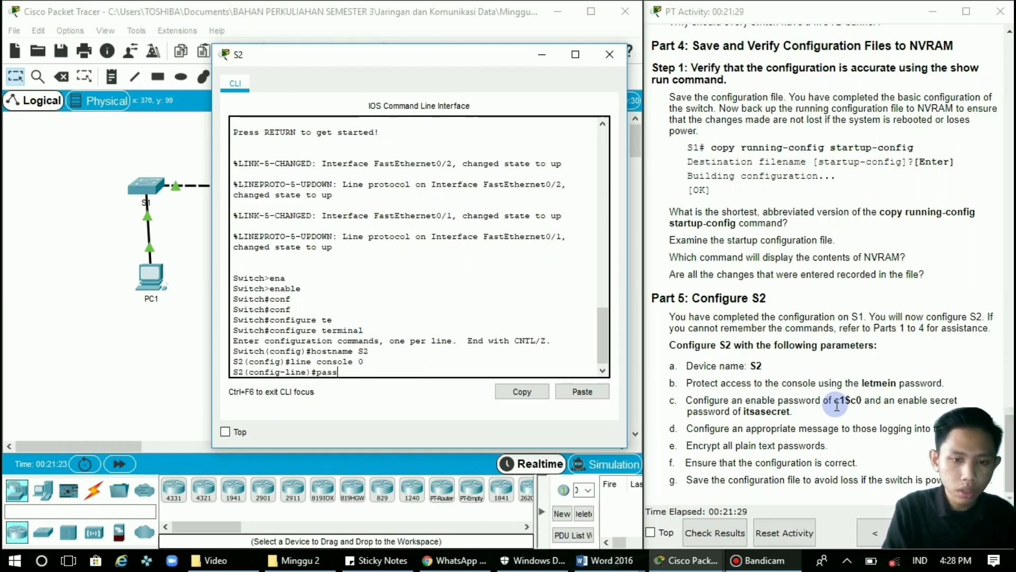
pyautogui.write('word')
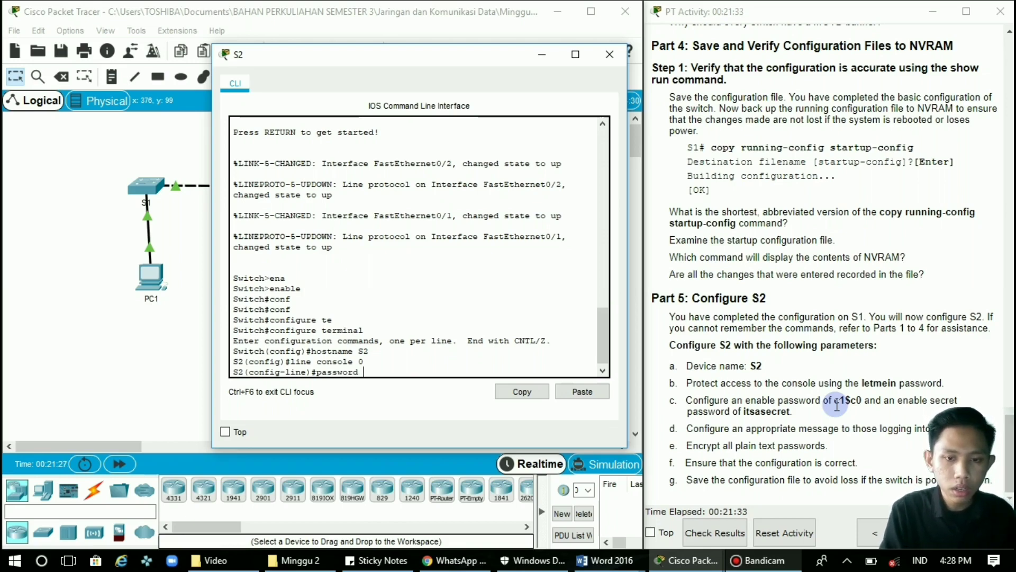
pyautogui.moveTo(863, 385); pyautogui.dragTo(898, 385)
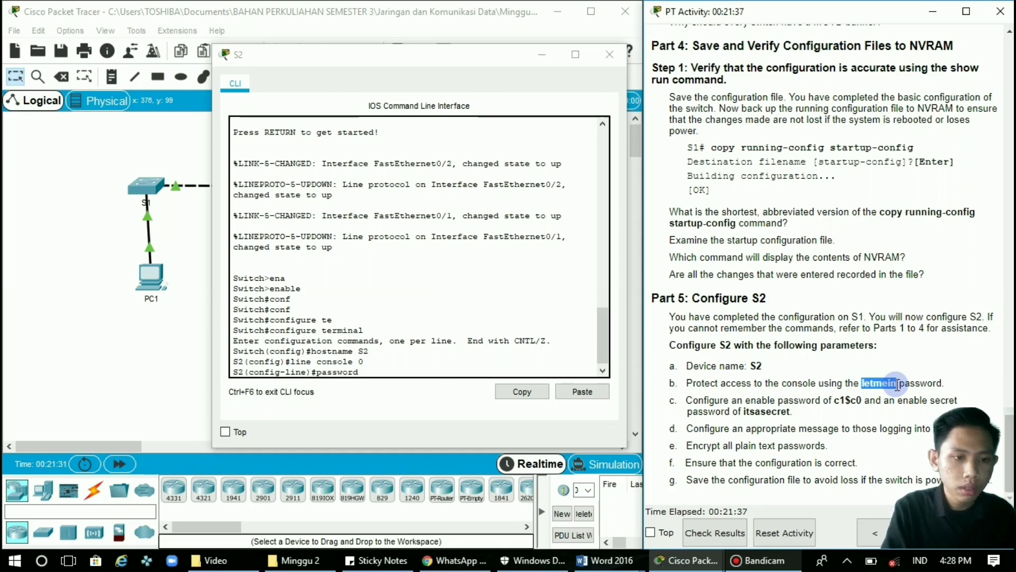
pyautogui.click(475, 372)
pyautogui.write('l')
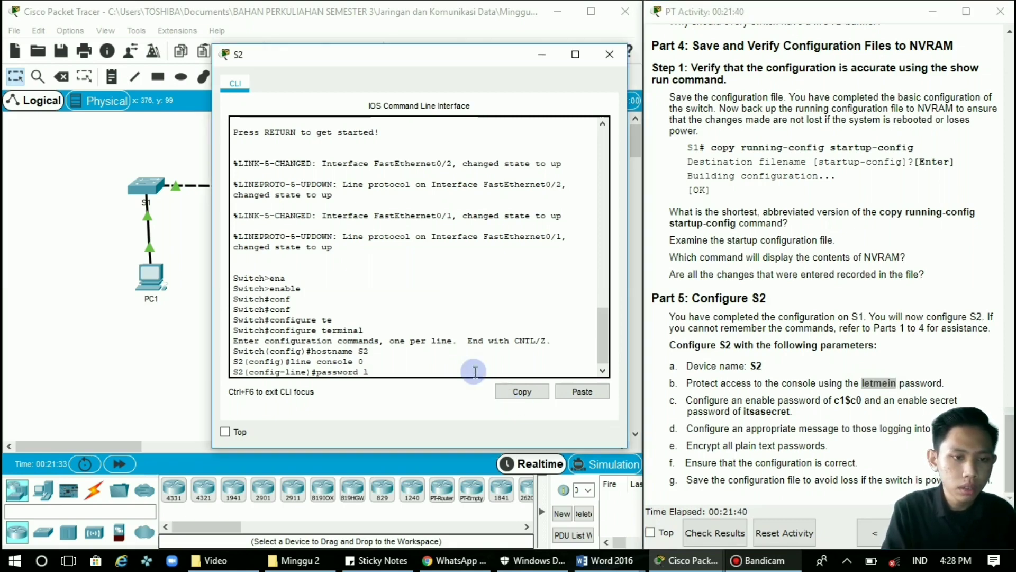
pyautogui.write('etmein')
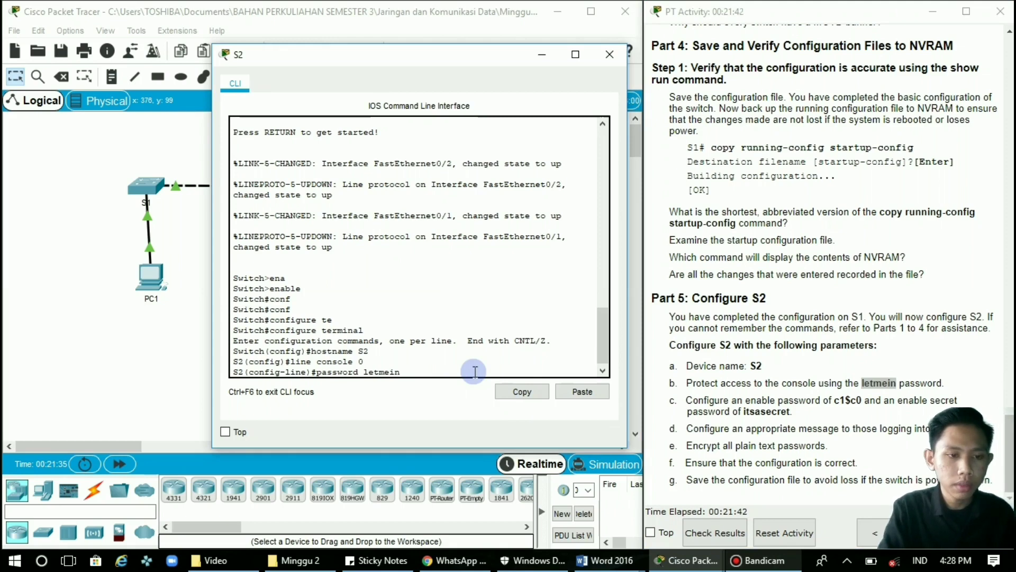
pyautogui.press('Return')
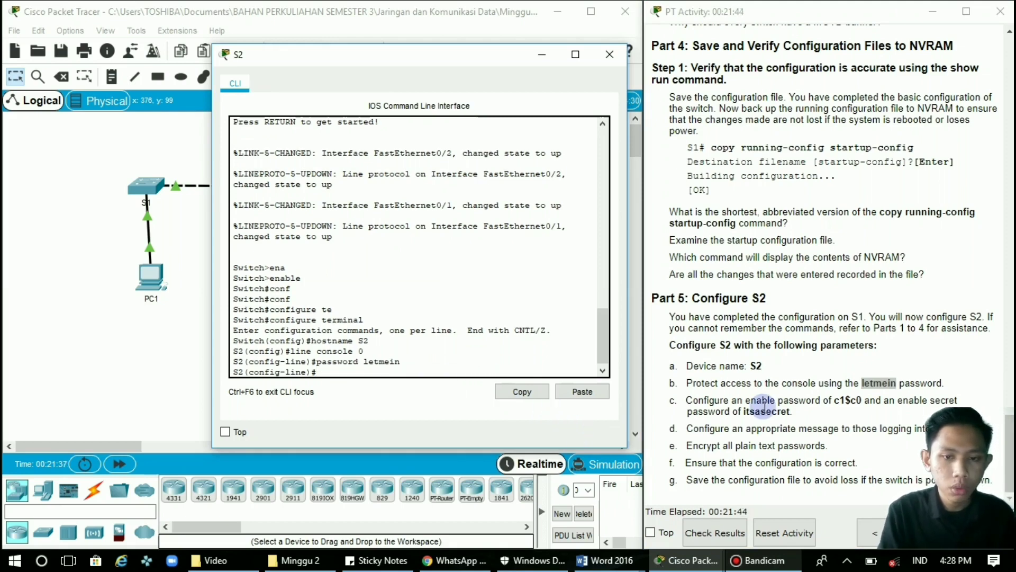
pyautogui.click(842, 409)
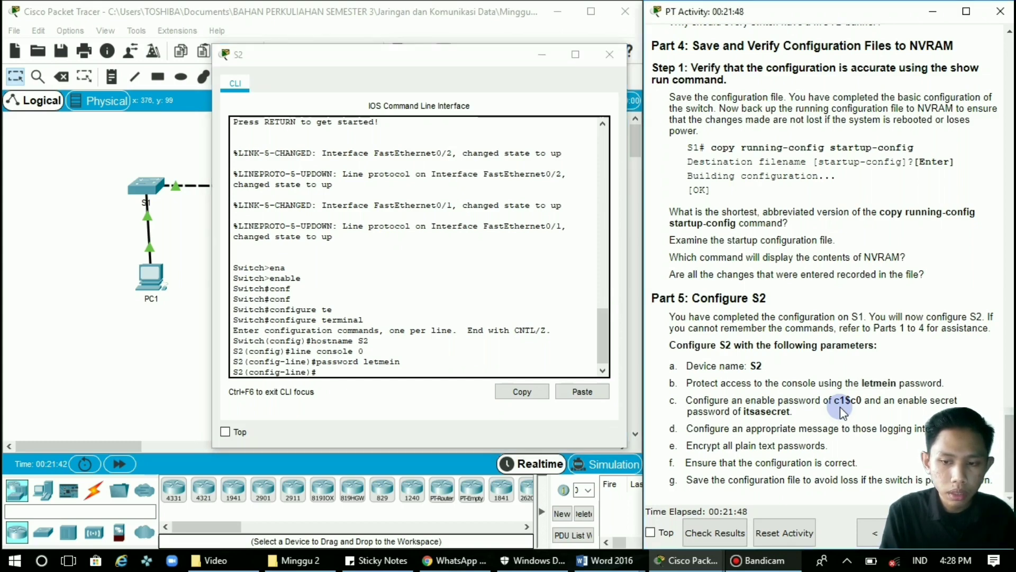
pyautogui.click(469, 369)
pyautogui.write('lo')
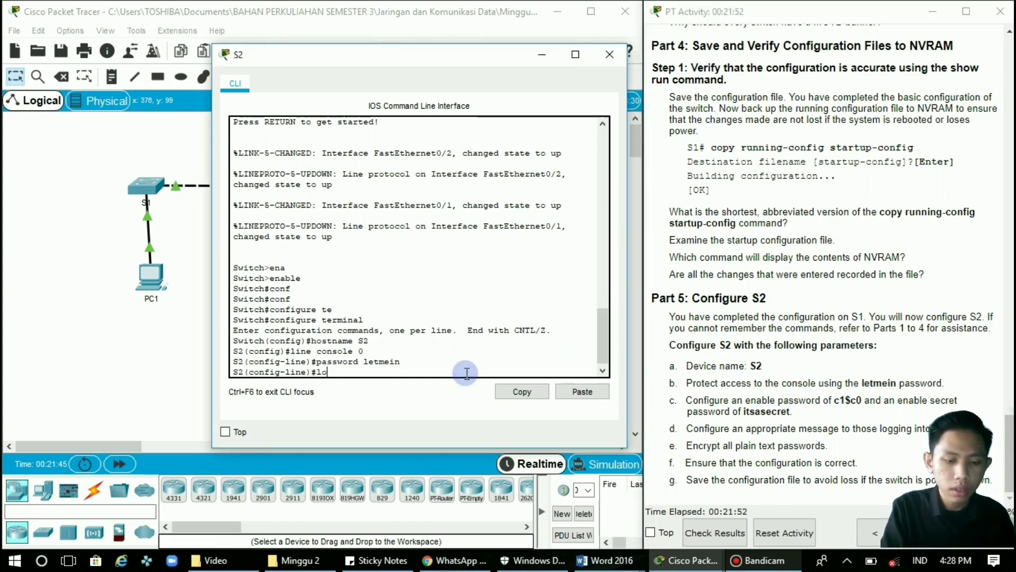
pyautogui.write('gin')
pyautogui.press('Return')
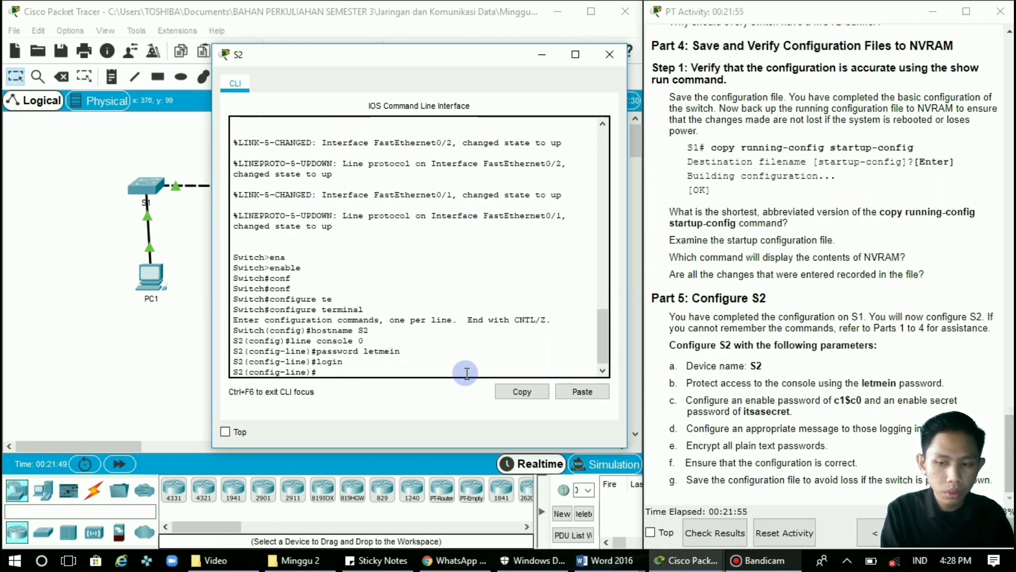
# Set S2's enable password and enable secret to the task sheet values.
pyautogui.write('en')
pyautogui.press('Tab')
pyautogui.write('a')
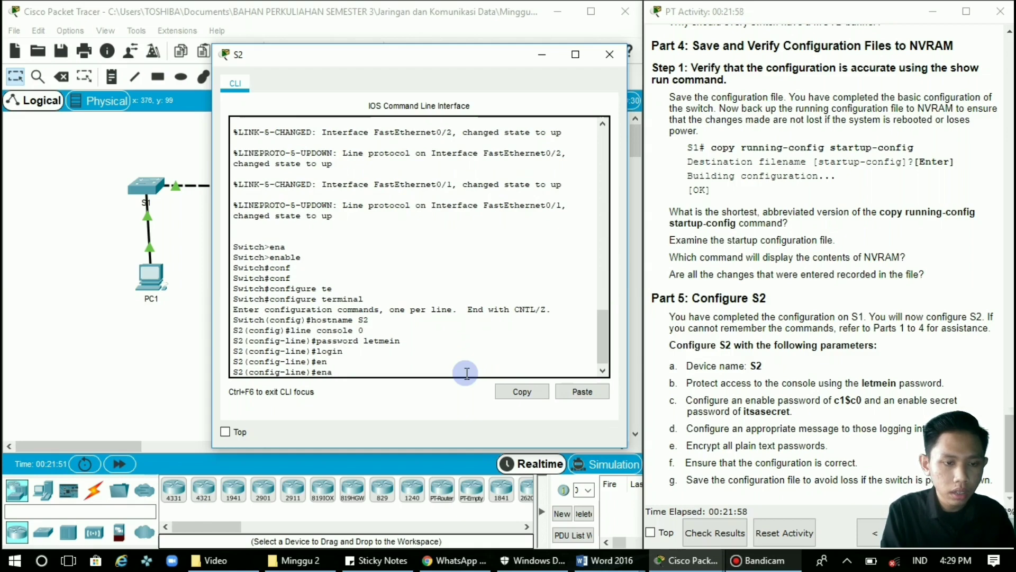
pyautogui.write('ble')
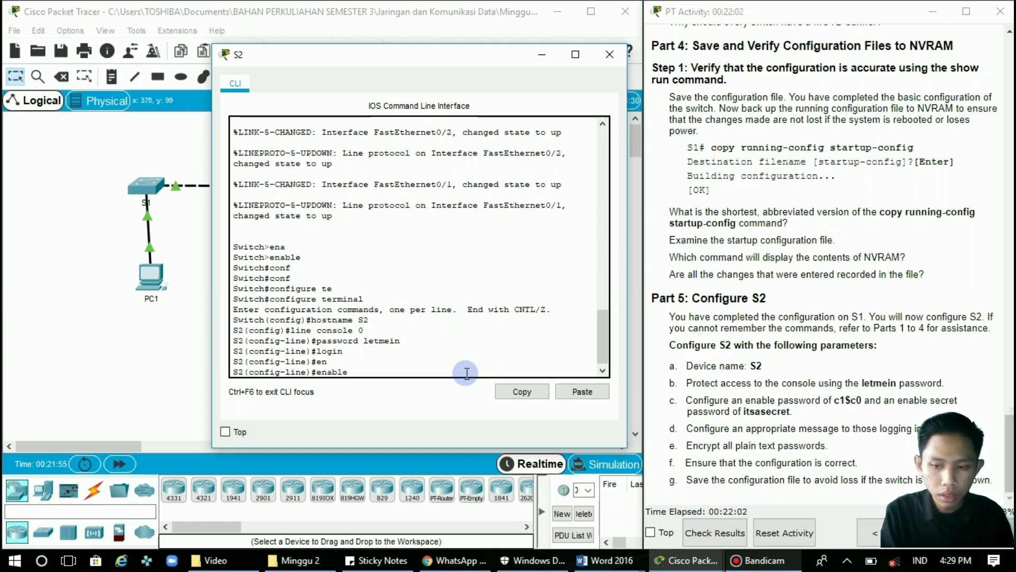
pyautogui.write(' passw')
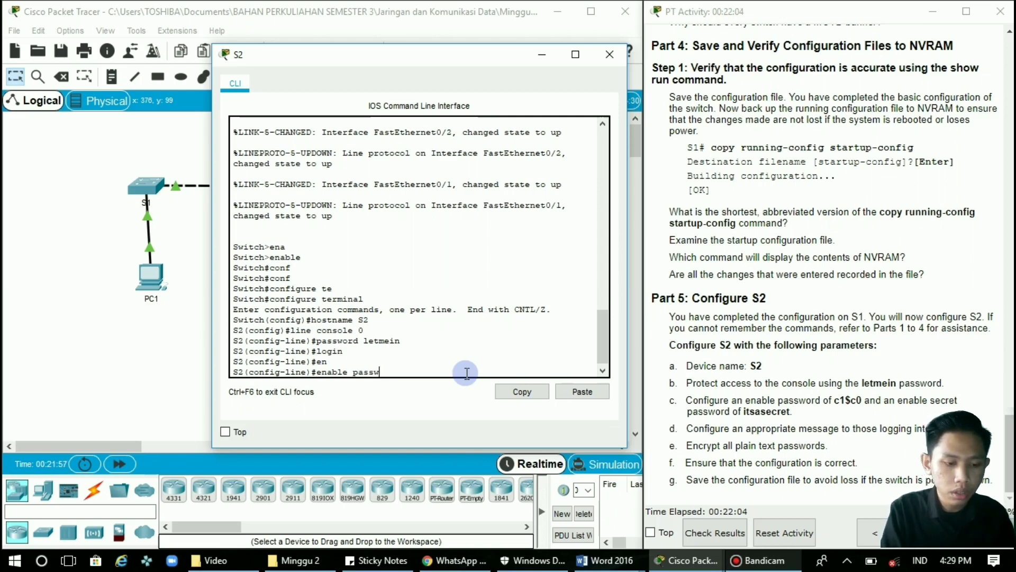
pyautogui.write('ord')
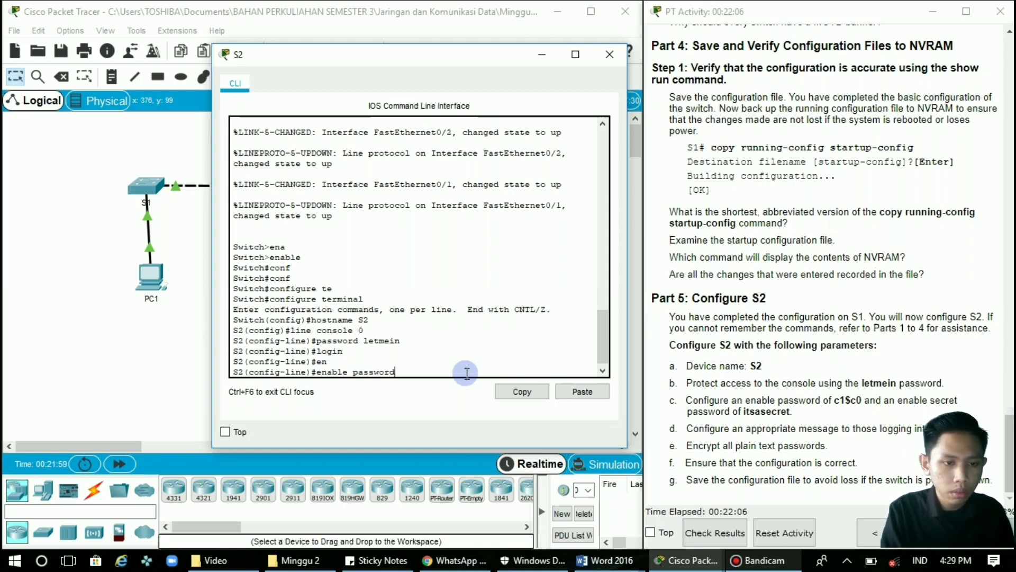
pyautogui.write(' c1')
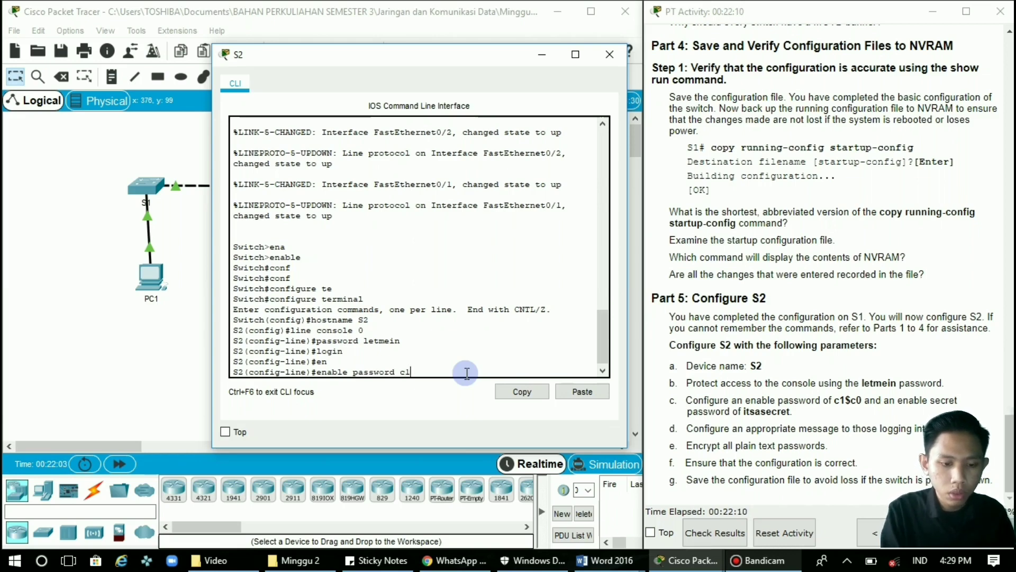
pyautogui.write('$c0')
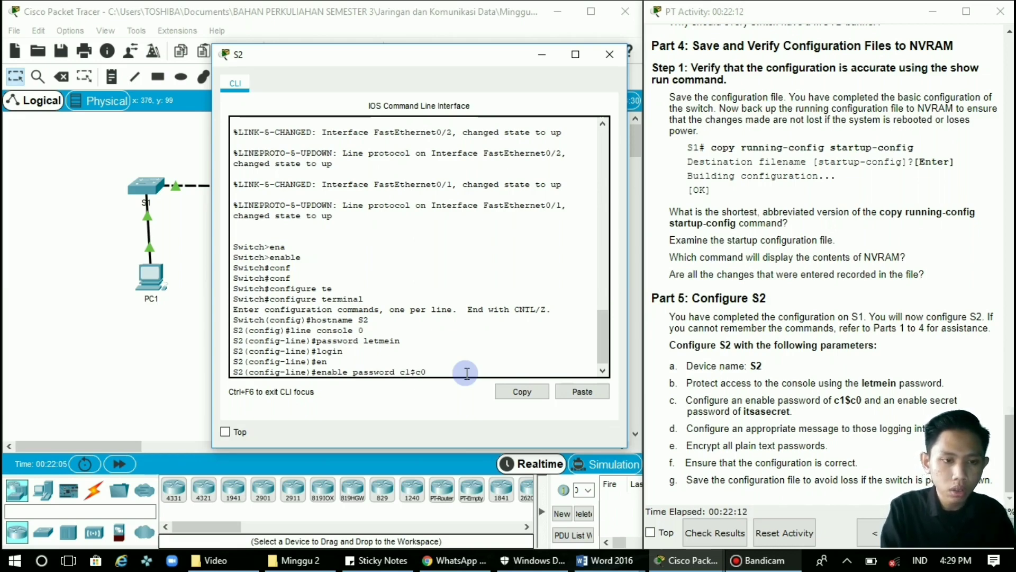
pyautogui.press('Return')
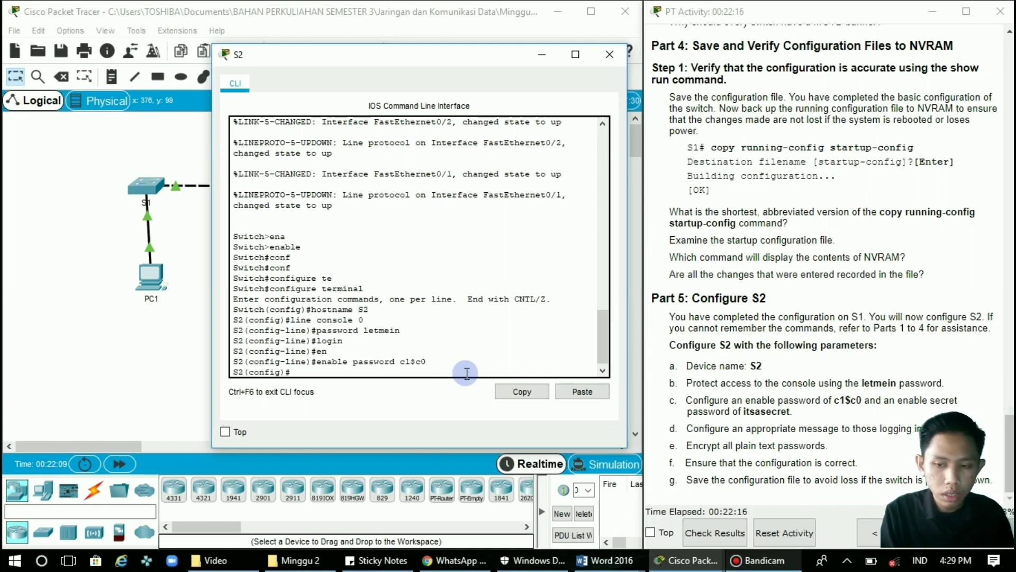
pyautogui.write('r')
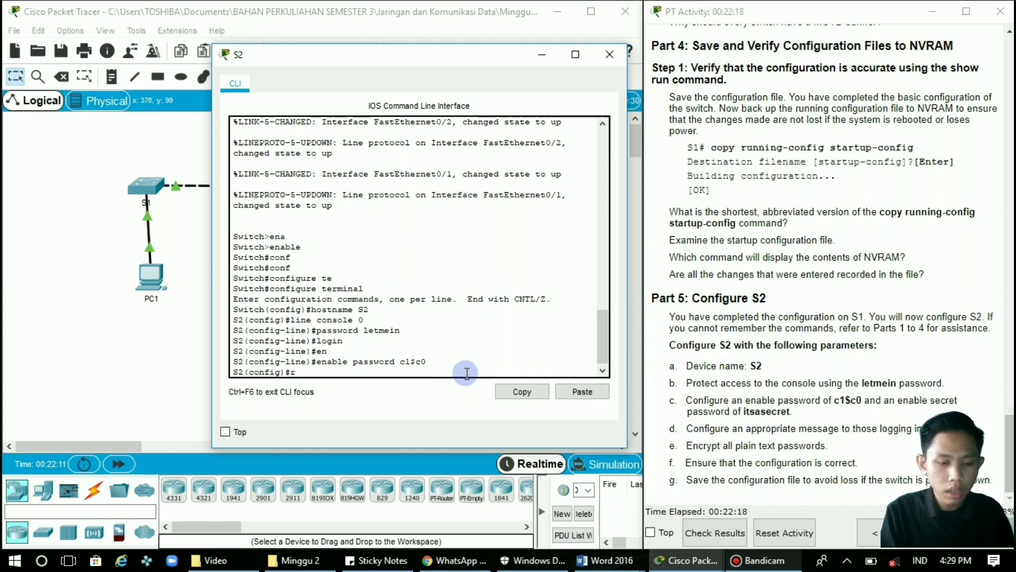
pyautogui.write('na')
pyautogui.press('BackSpace')
pyautogui.write('e')
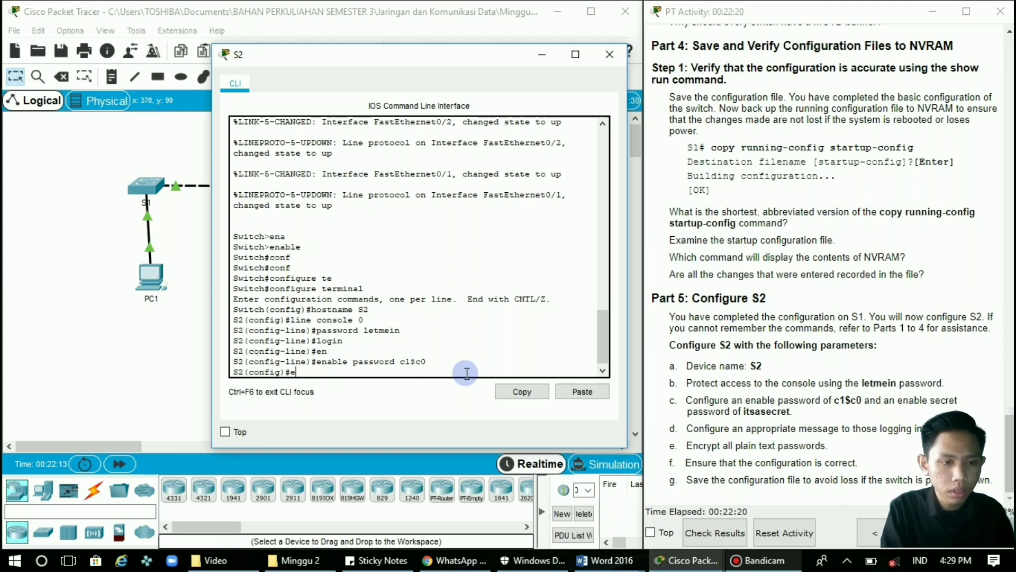
pyautogui.write('na')
pyautogui.press('Tab')
pyautogui.write('se')
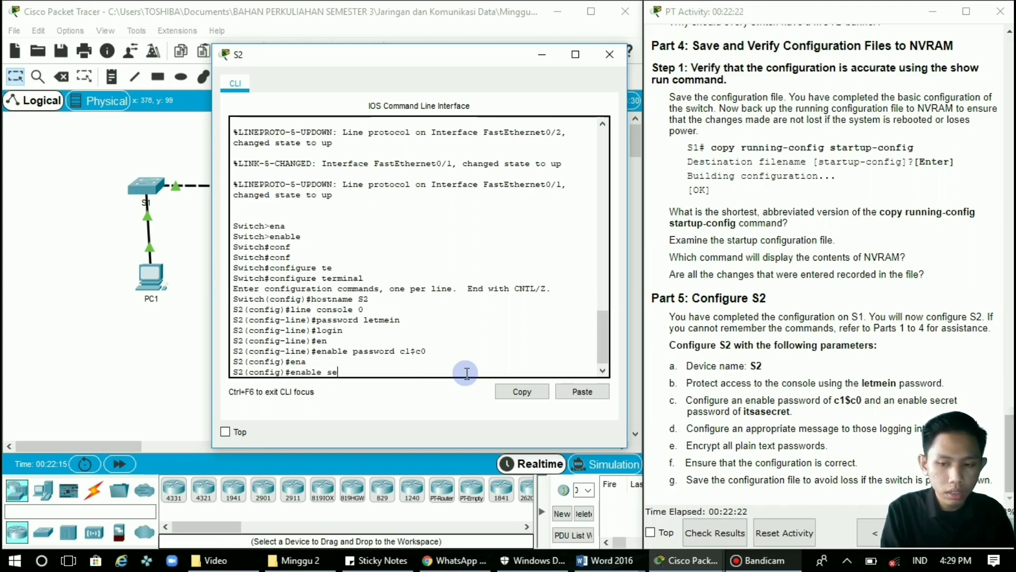
pyautogui.write('c')
pyautogui.press('Tab')
pyautogui.write('i')
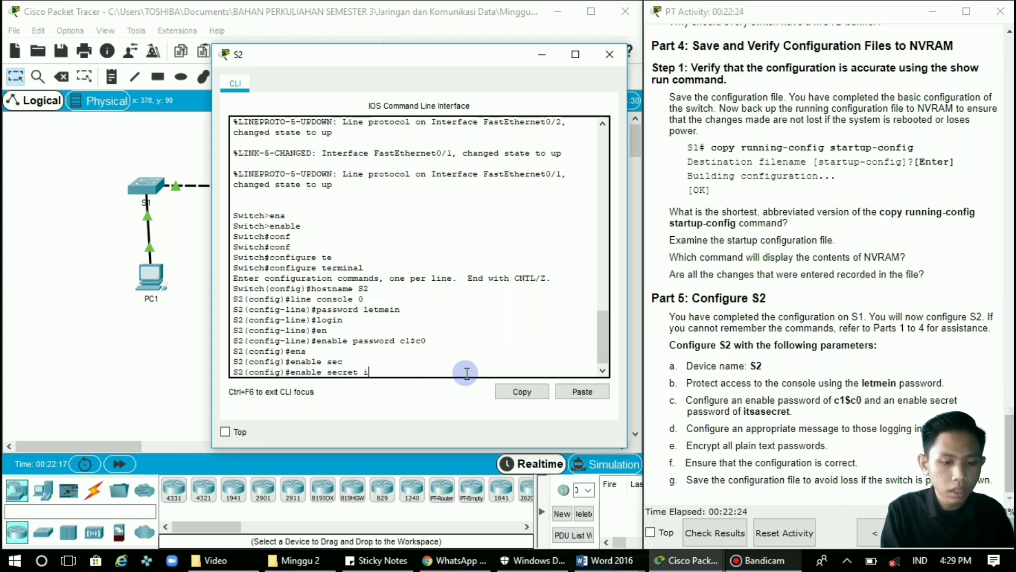
pyautogui.write('tsasecret')
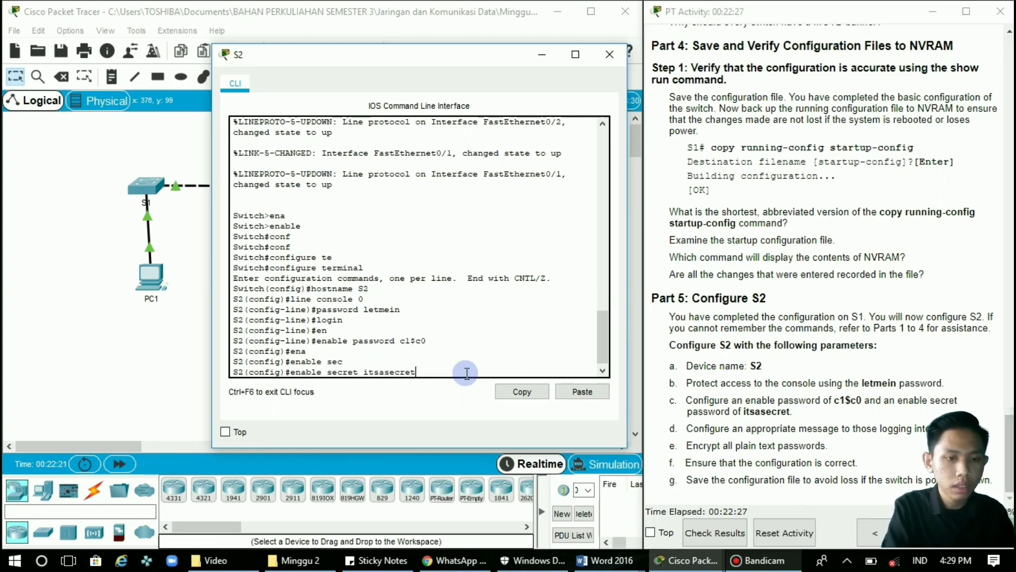
pyautogui.press('Return')
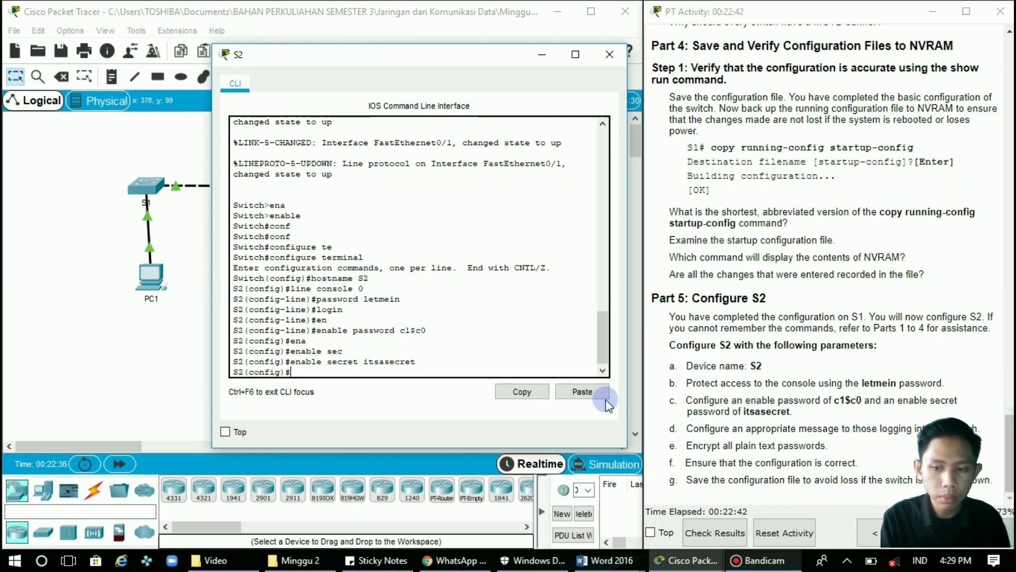
# Set S2's message-of-the-day banner to $any-text-here$.
pyautogui.write('ban')
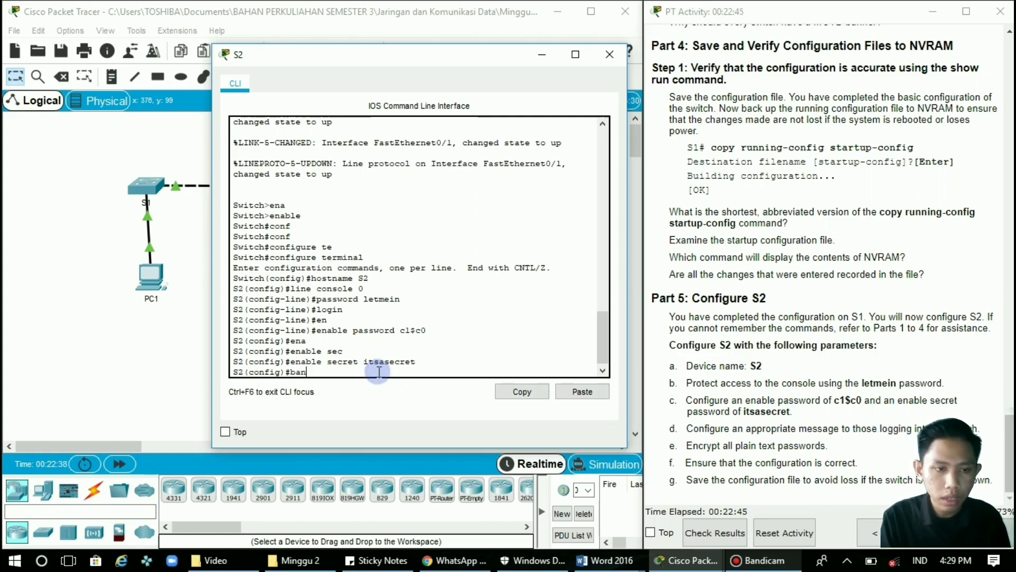
pyautogui.write('ner motd ')
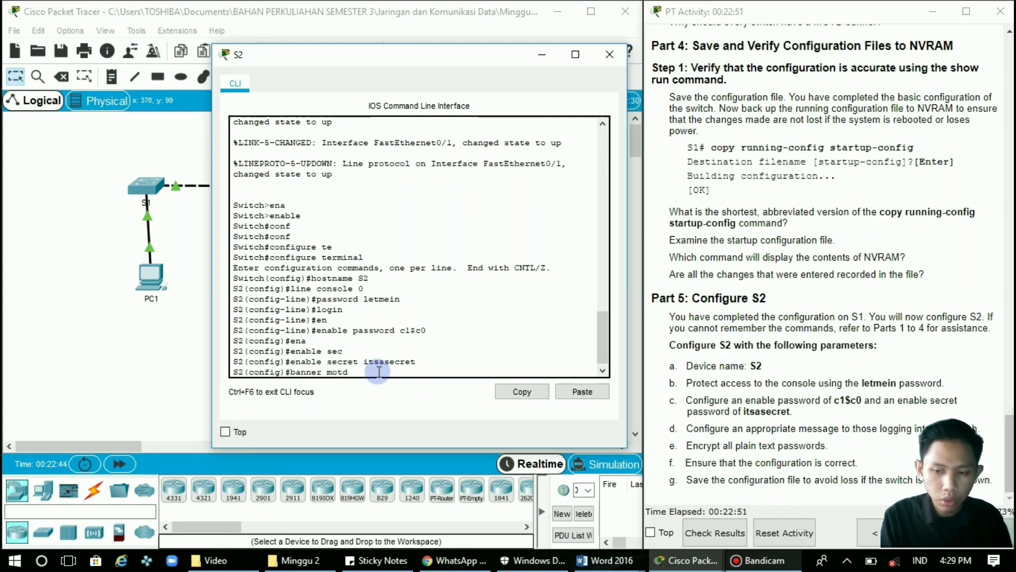
pyautogui.write('$')
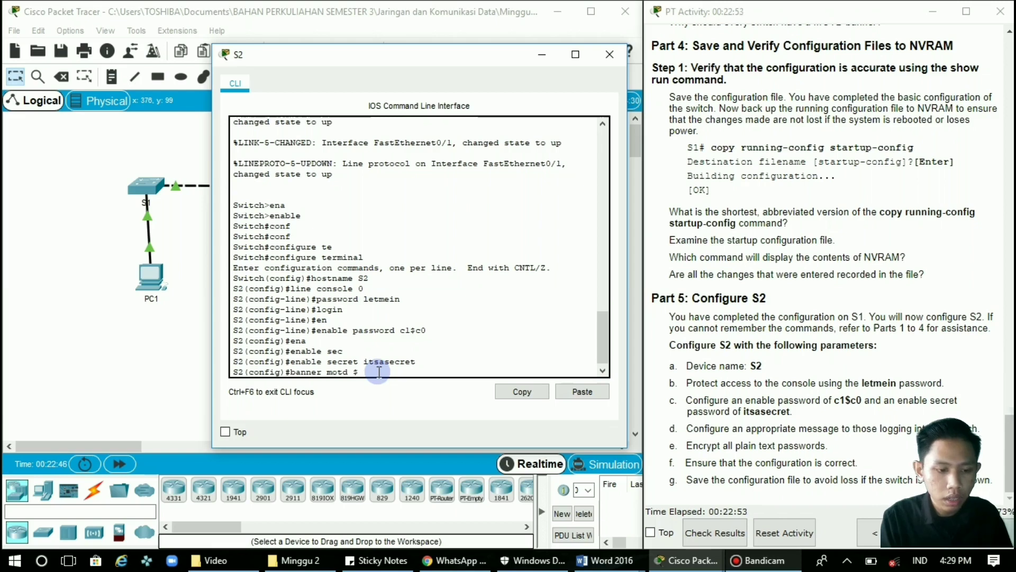
pyautogui.write('an')
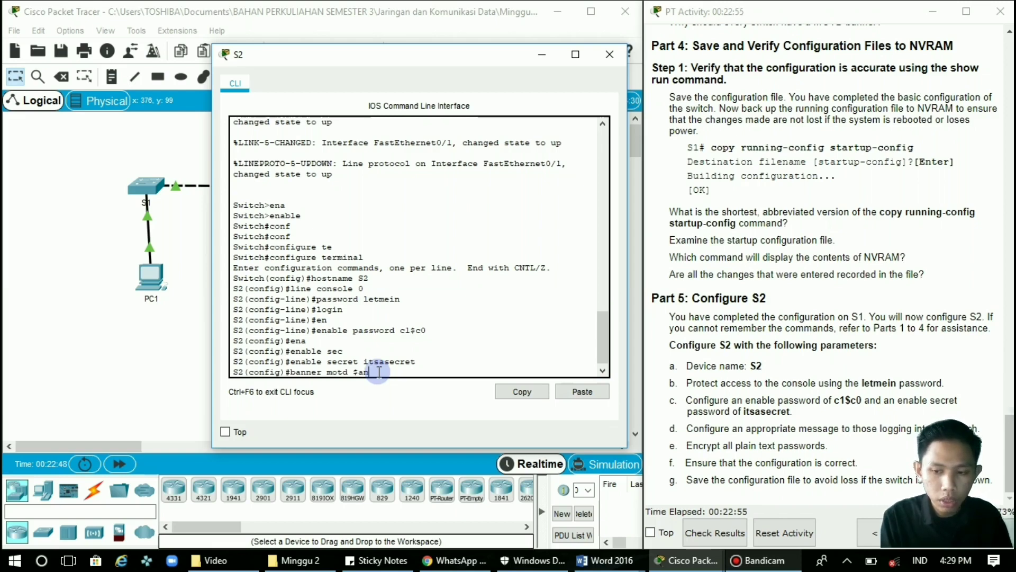
pyautogui.write('y-')
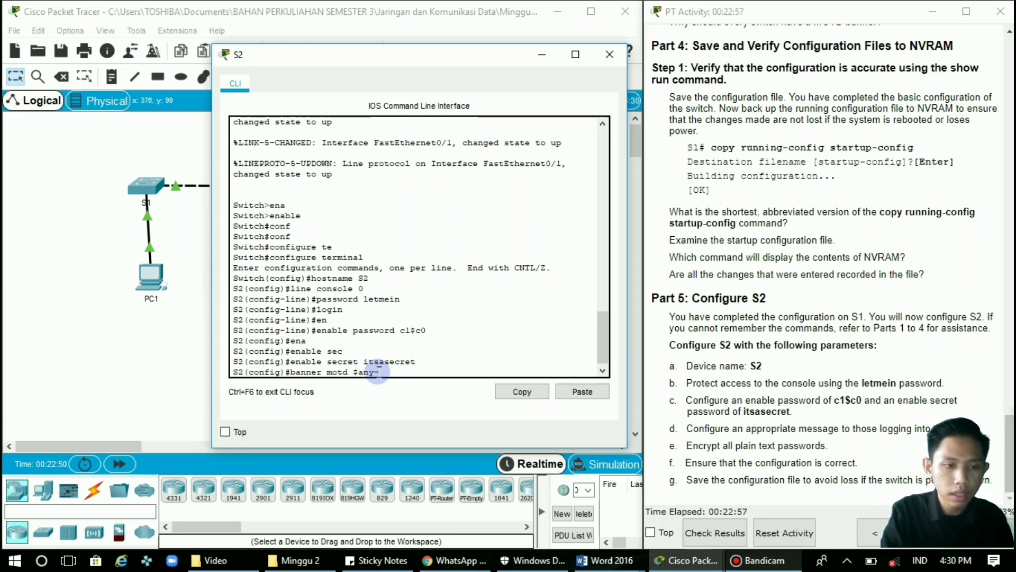
pyautogui.write('te')
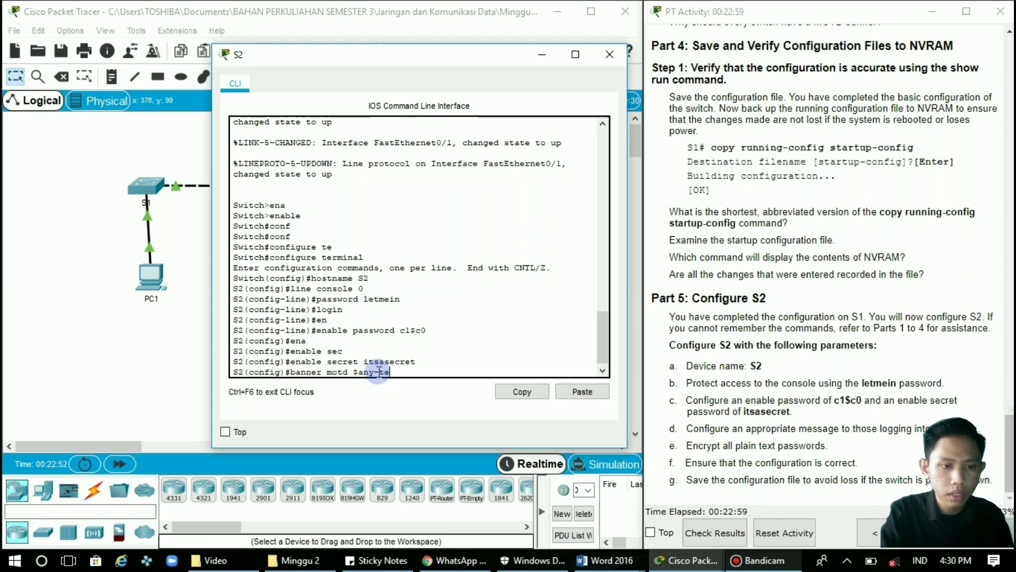
pyautogui.write('xt h')
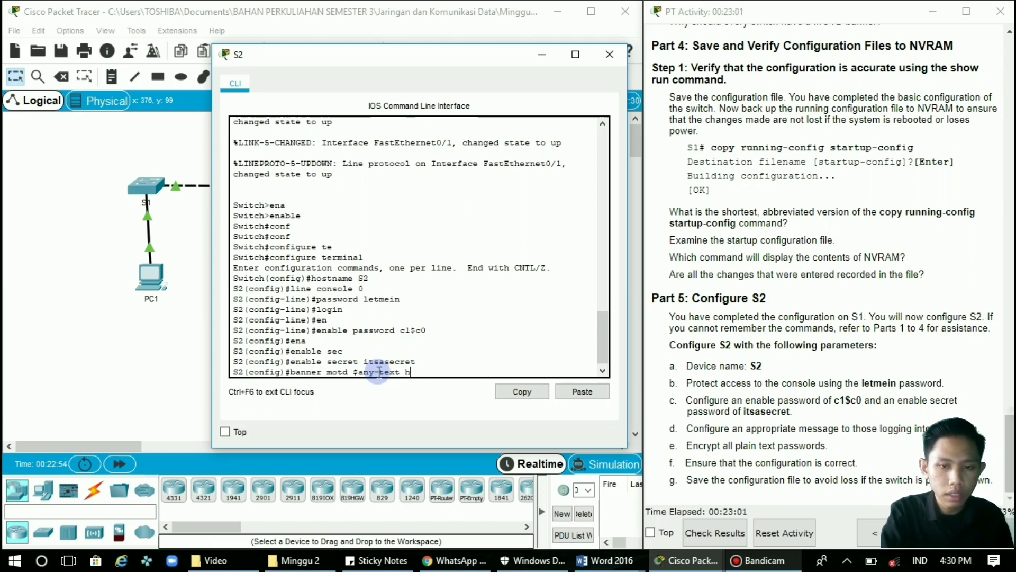
pyautogui.press('BackSpace')
pyautogui.press('BackSpace')
pyautogui.write('-her')
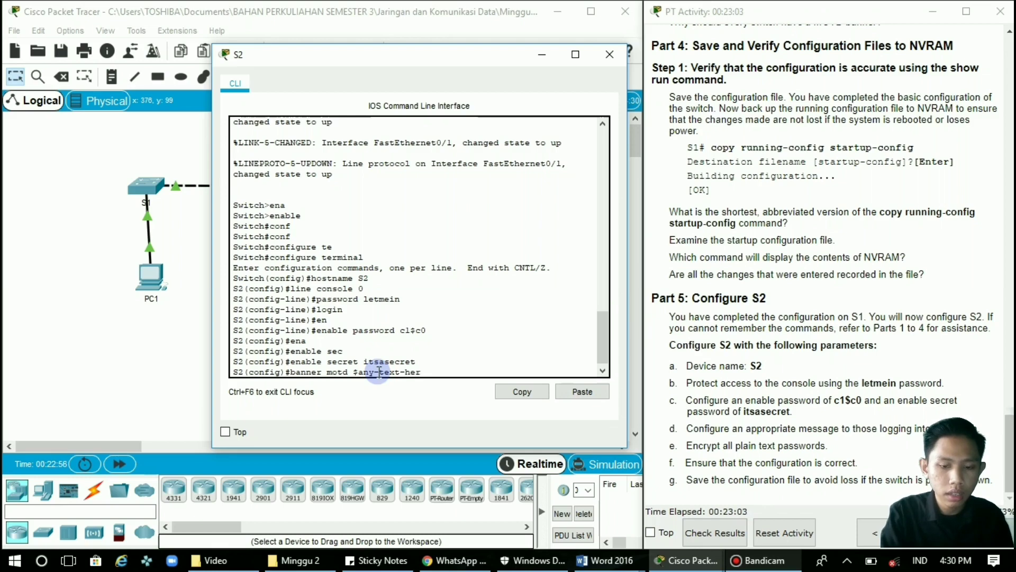
pyautogui.write('e$')
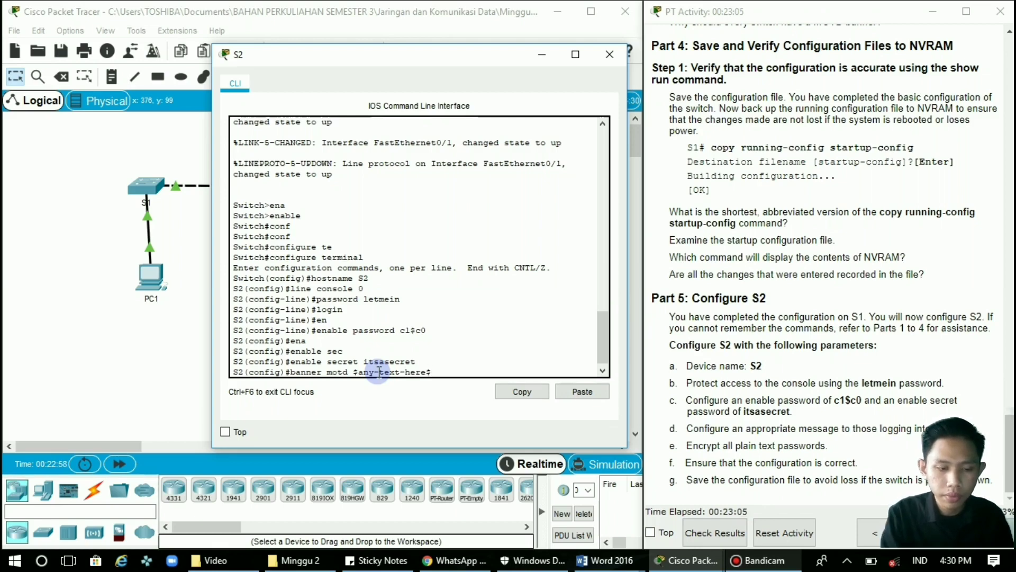
pyautogui.press('Return')
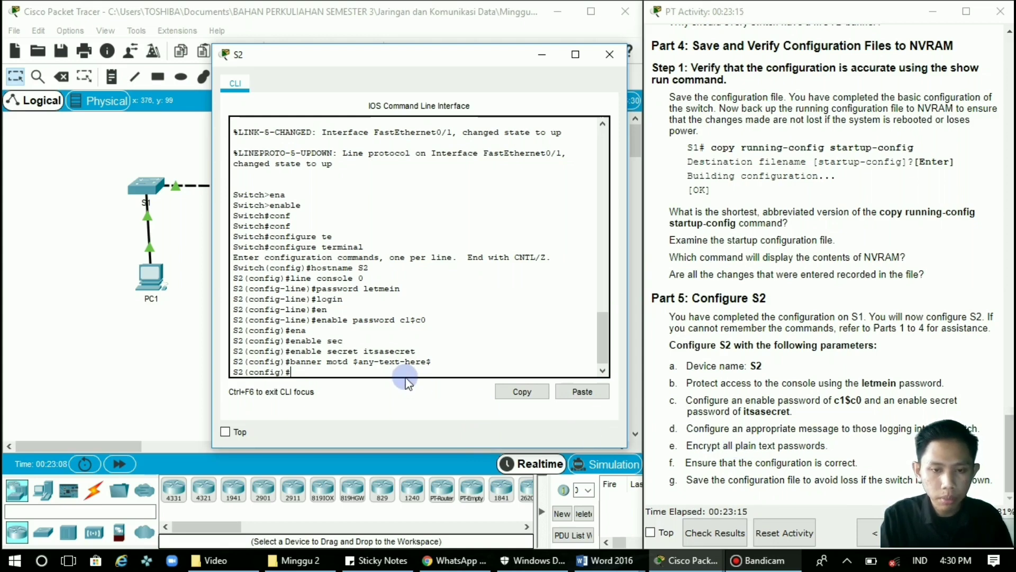
# Enable service password-encryption on S2 so plain-text passwords are encrypted.
pyautogui.write('ser')
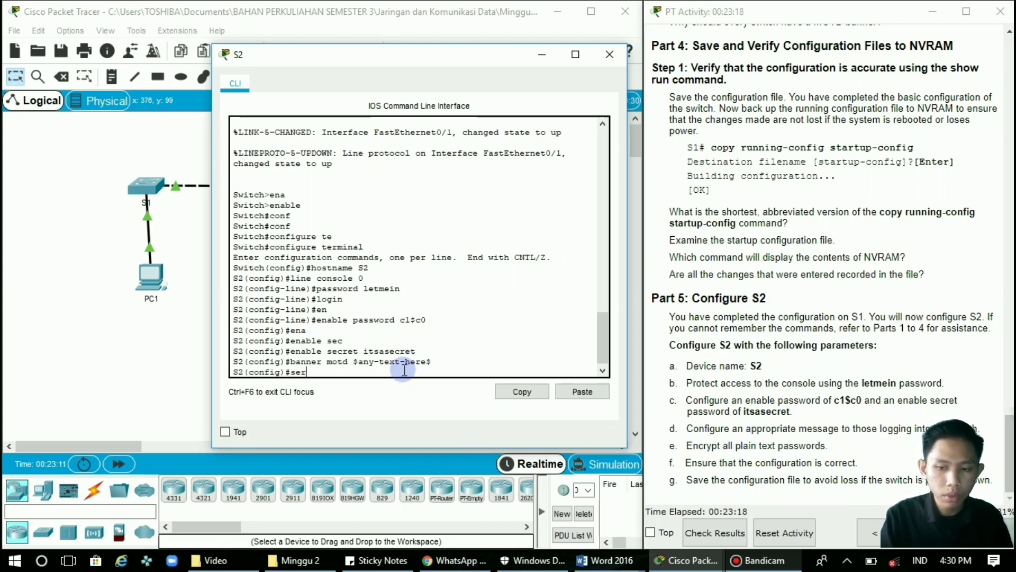
pyautogui.press('Tab')
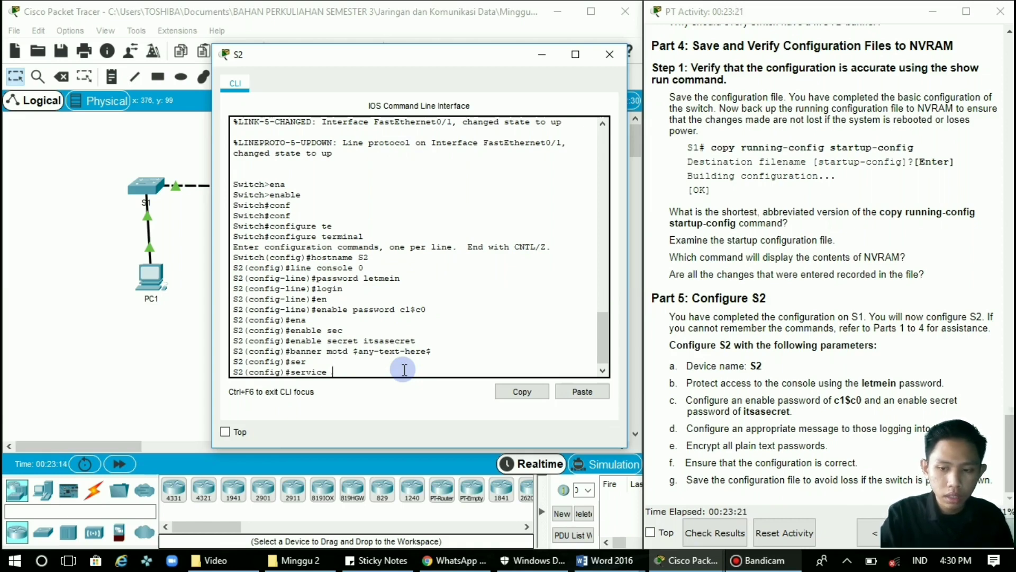
pyautogui.write('pass')
pyautogui.press('Tab')
pyautogui.press('Return')
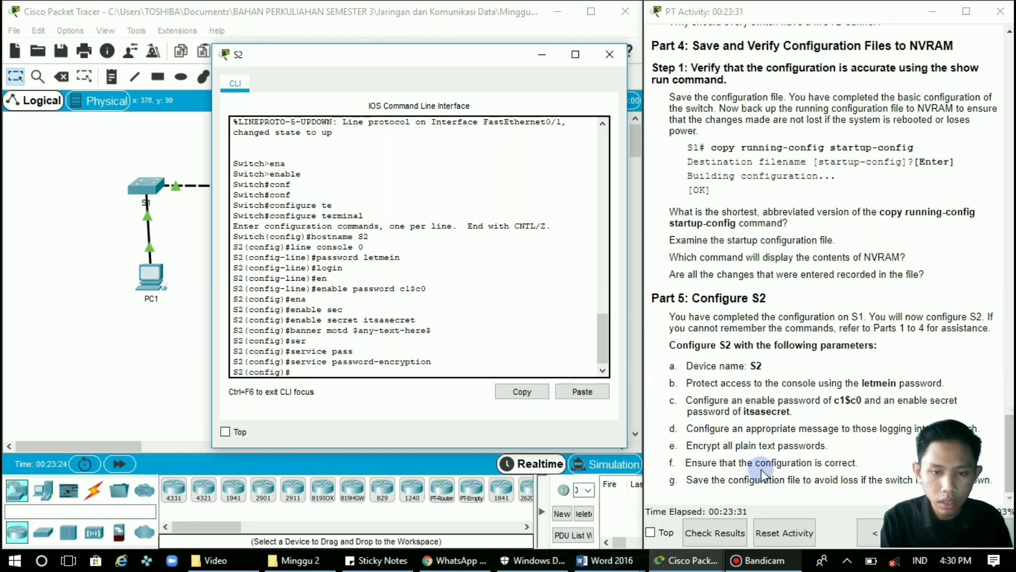
# Run 'do copy running-config startup-config' on S2, accepting the default startup-config filename.
pyautogui.write('o ')
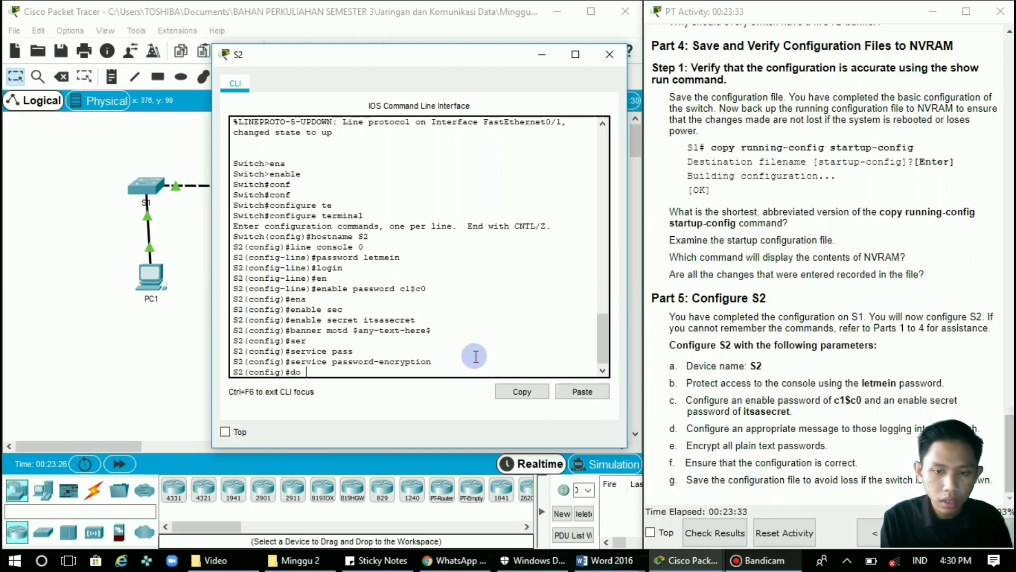
pyautogui.write('copy ')
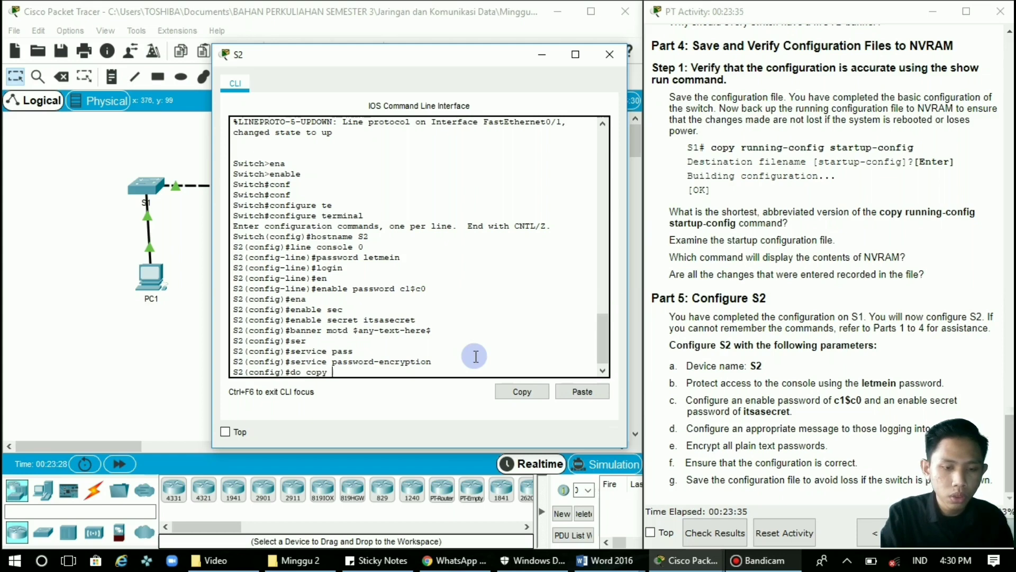
pyautogui.write('run')
pyautogui.press('Tab')
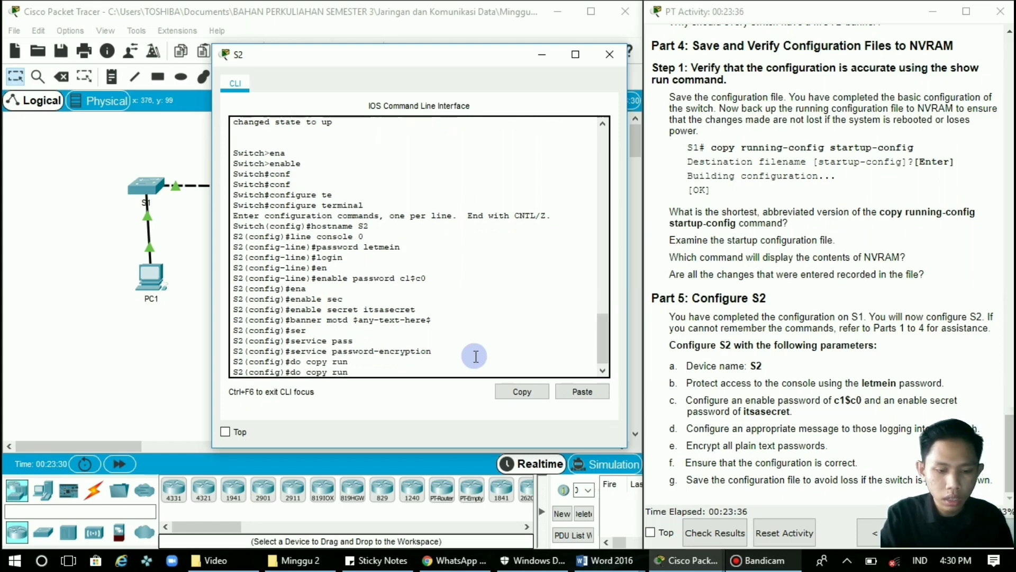
pyautogui.write('ning')
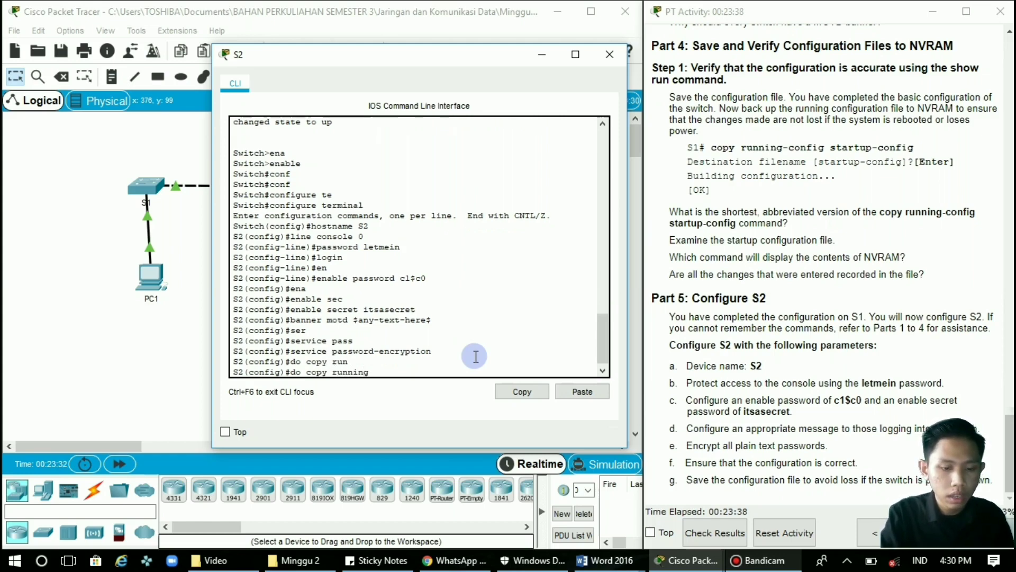
pyautogui.write('-')
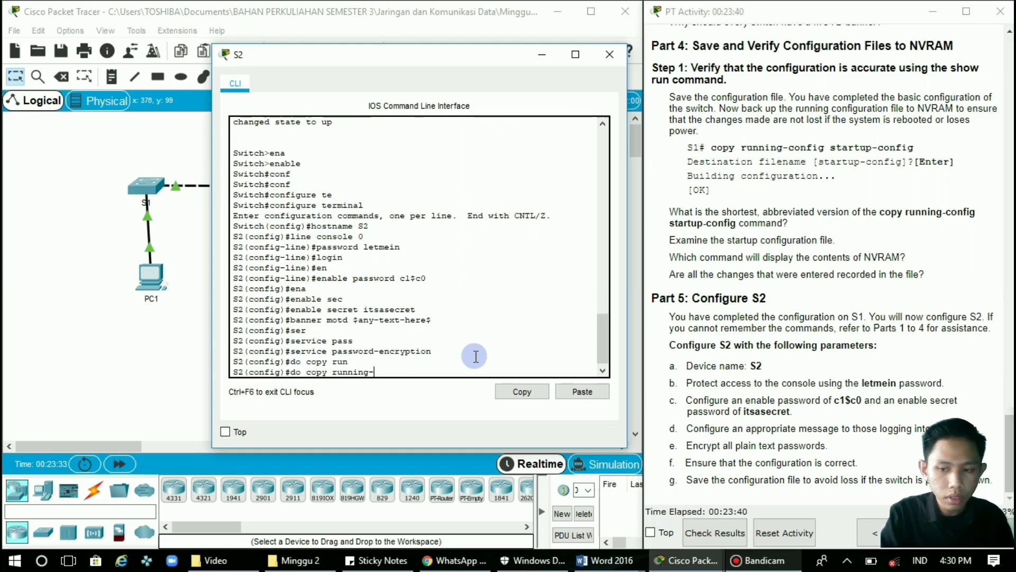
pyautogui.write('conf')
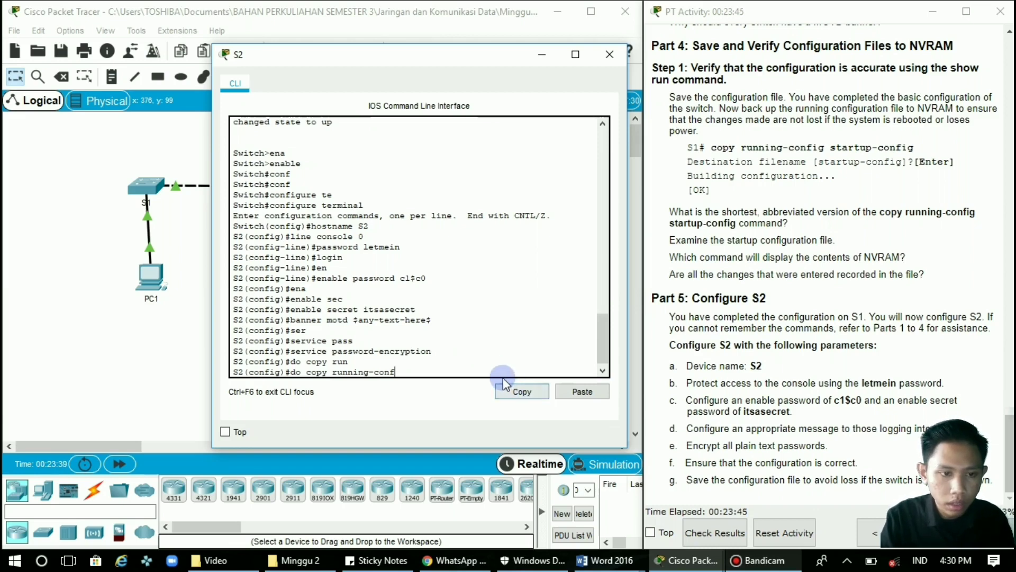
pyautogui.write('ig')
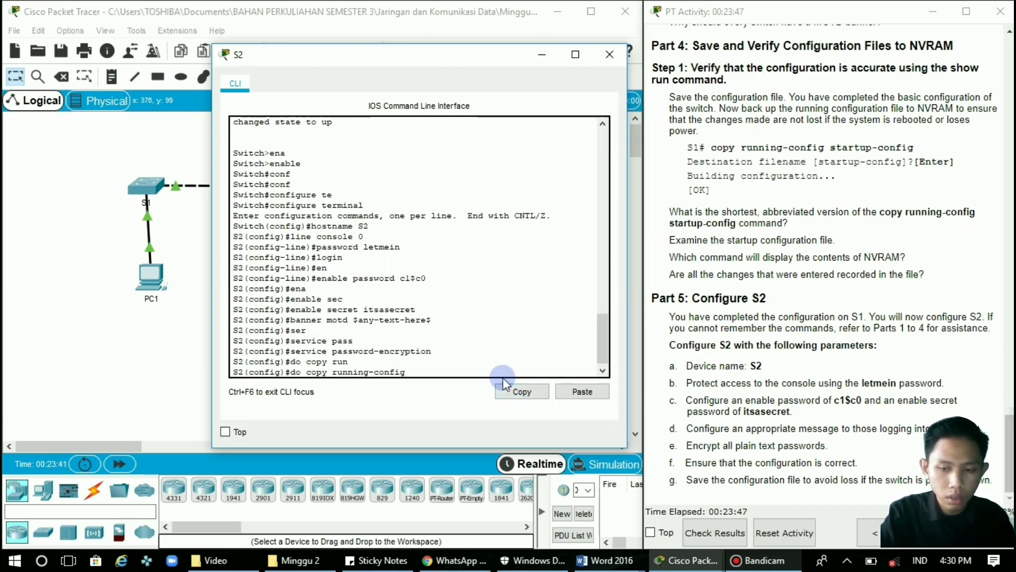
pyautogui.write(' star')
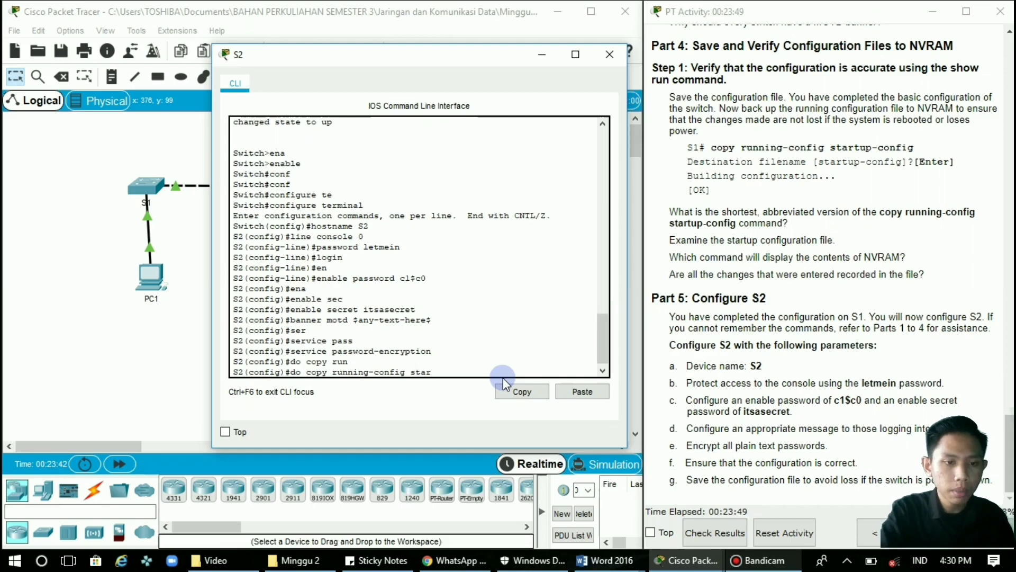
pyautogui.write('tup')
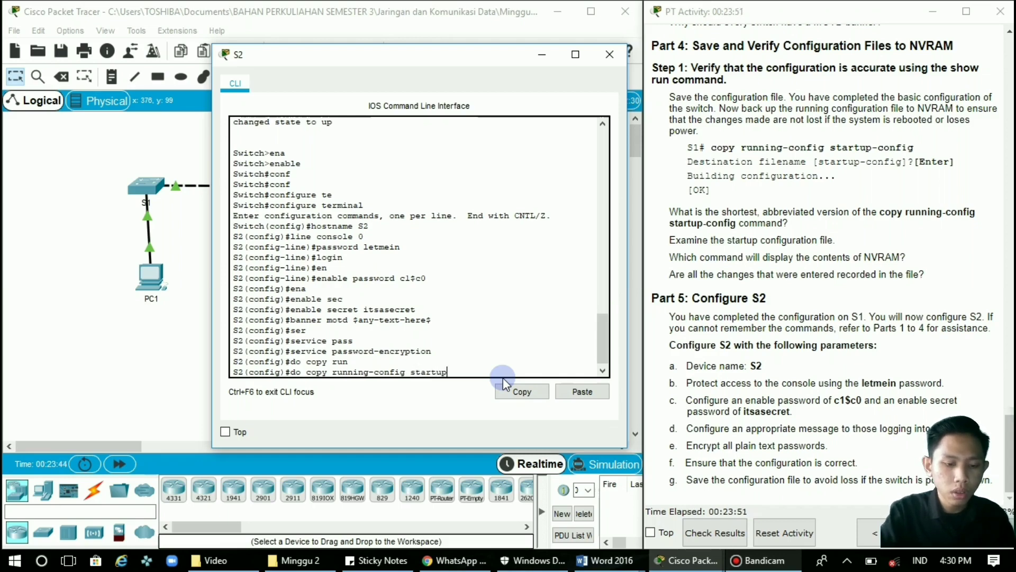
pyautogui.write('-conf')
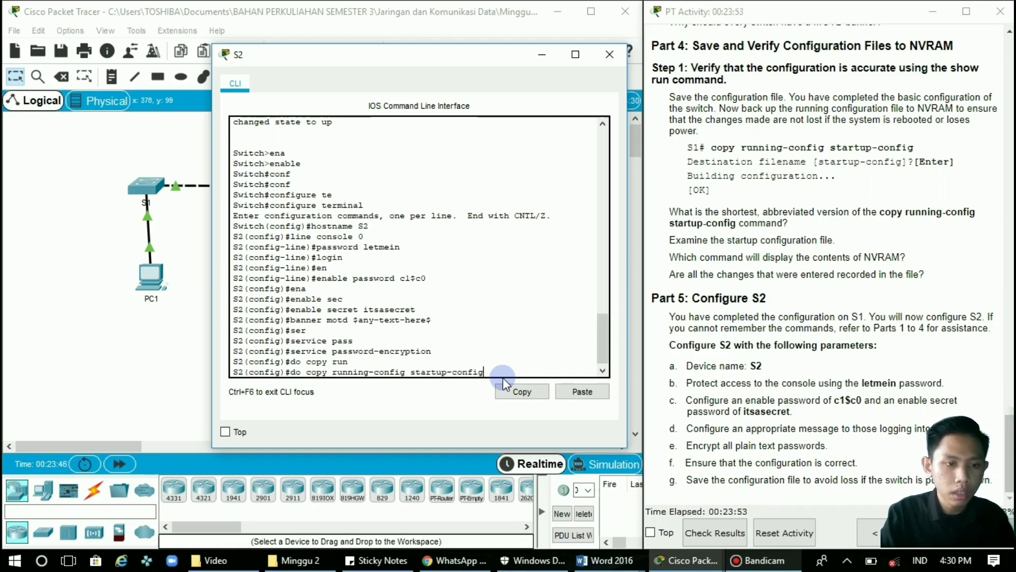
pyautogui.write('ig')
pyautogui.press('Return')
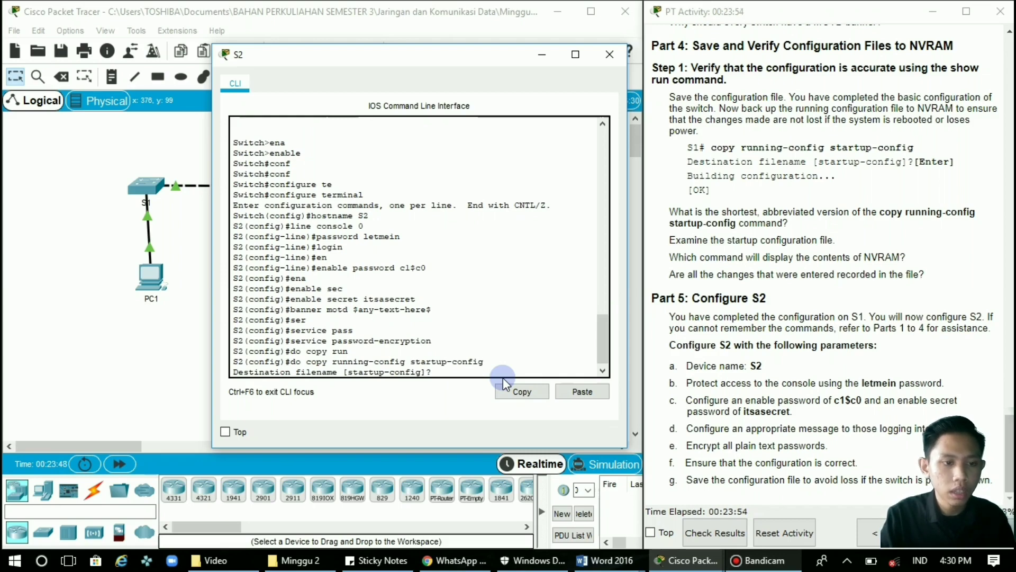
pyautogui.press('Return')
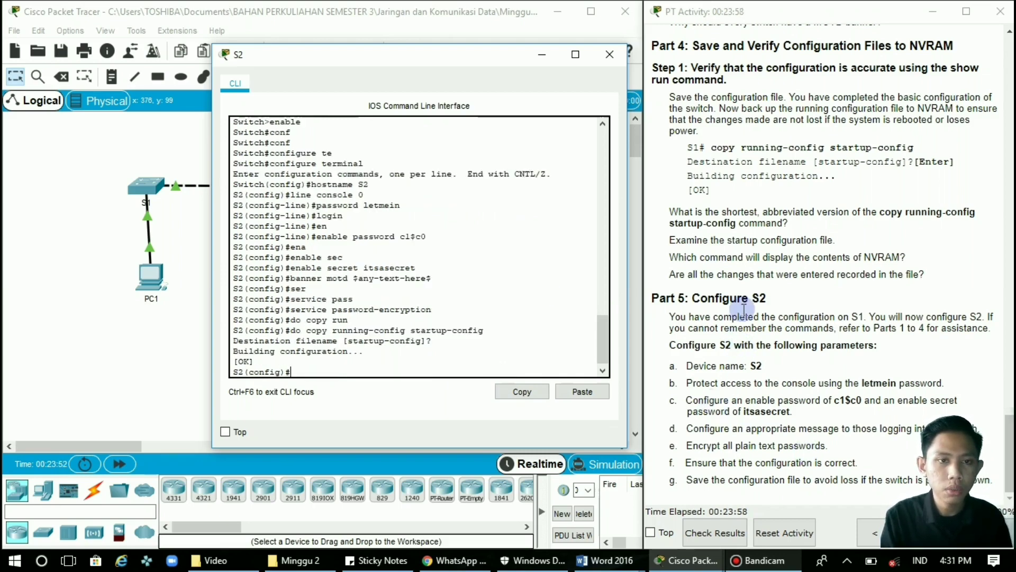
# Close the S2 console and review the 72/72 activity results, including the Assessment Items list.
pyautogui.click(611, 54)
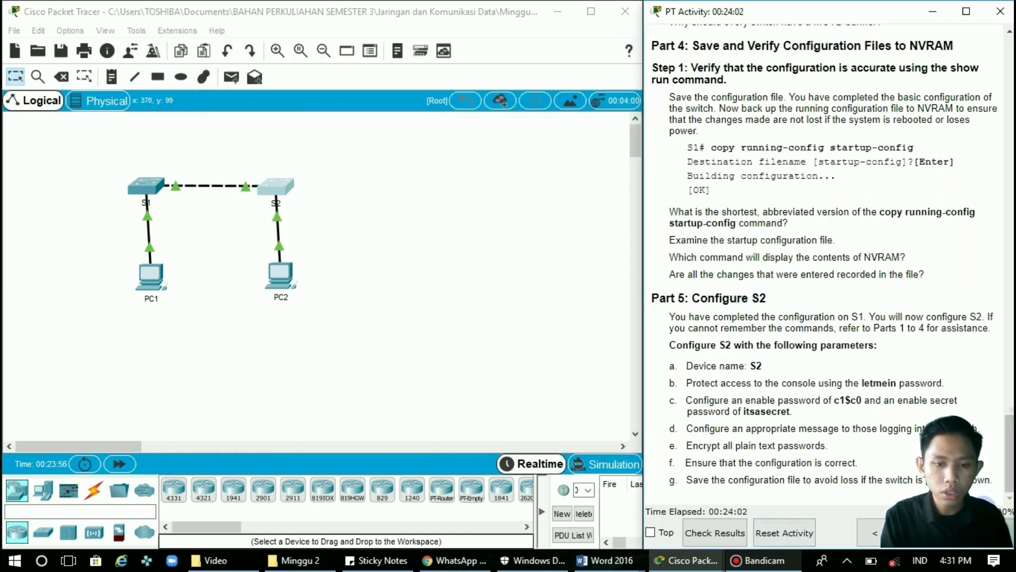
pyautogui.click(721, 536)
pyautogui.click(546, 306)
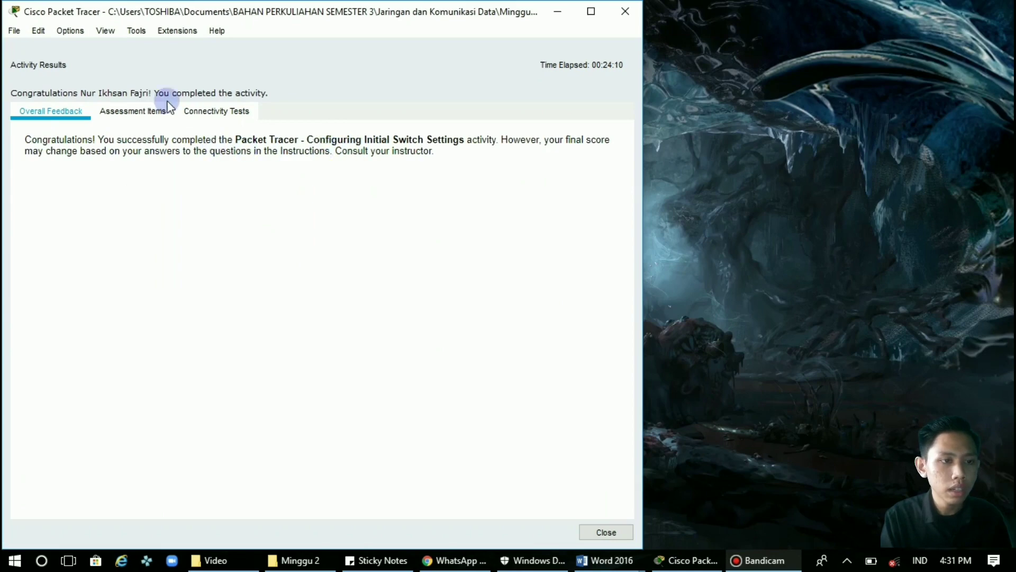
pyautogui.click(143, 114)
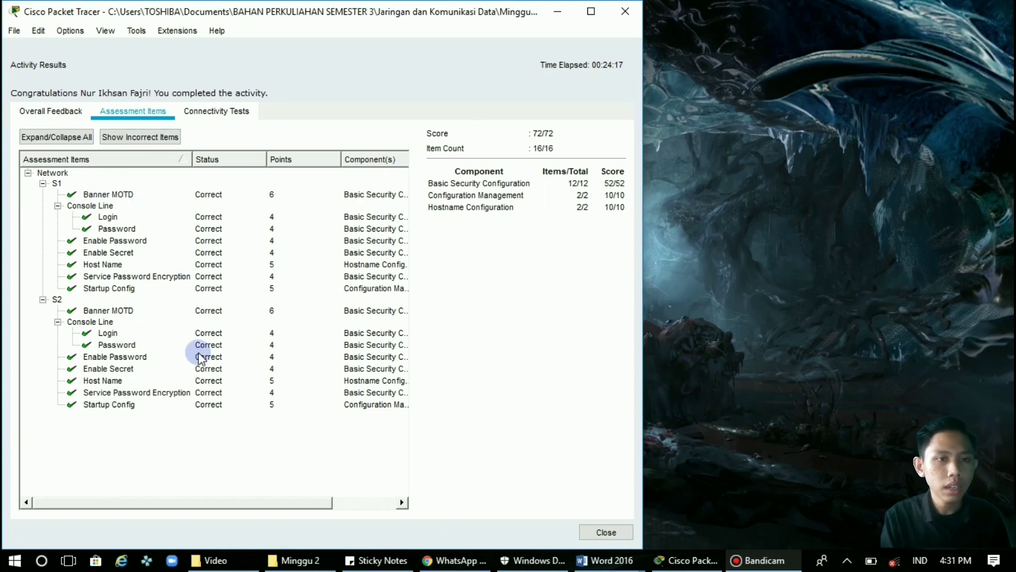
pyautogui.click(45, 112)
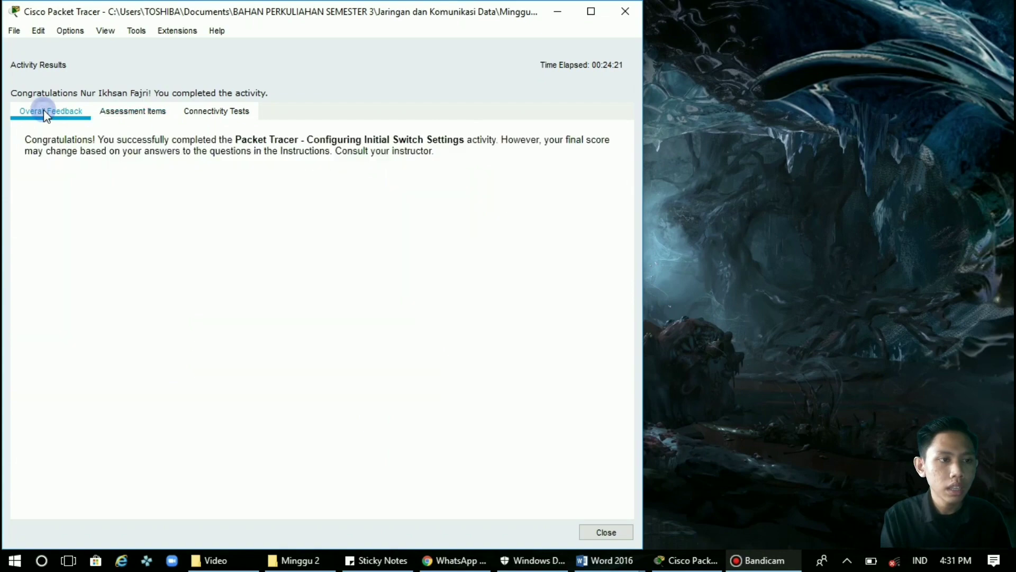
pyautogui.click(626, 11)
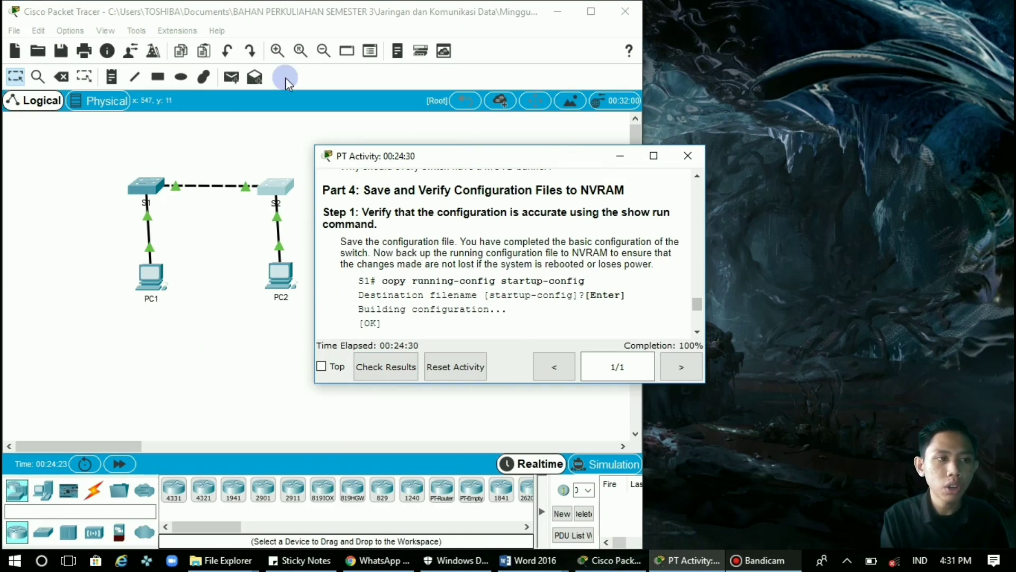
# Open the File menu in the main Packet Tracer window to save the activity.
pyautogui.click(9, 30)
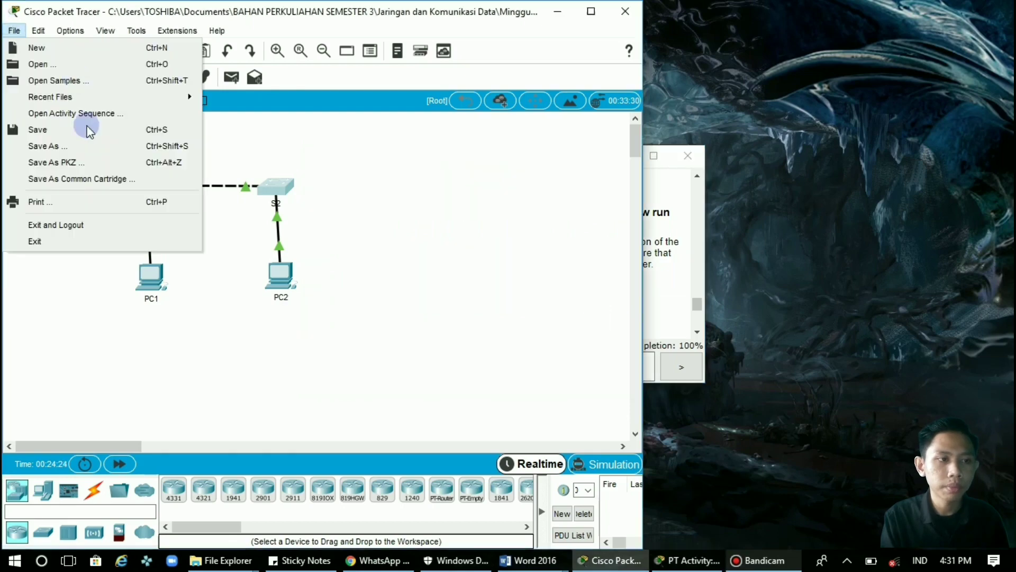